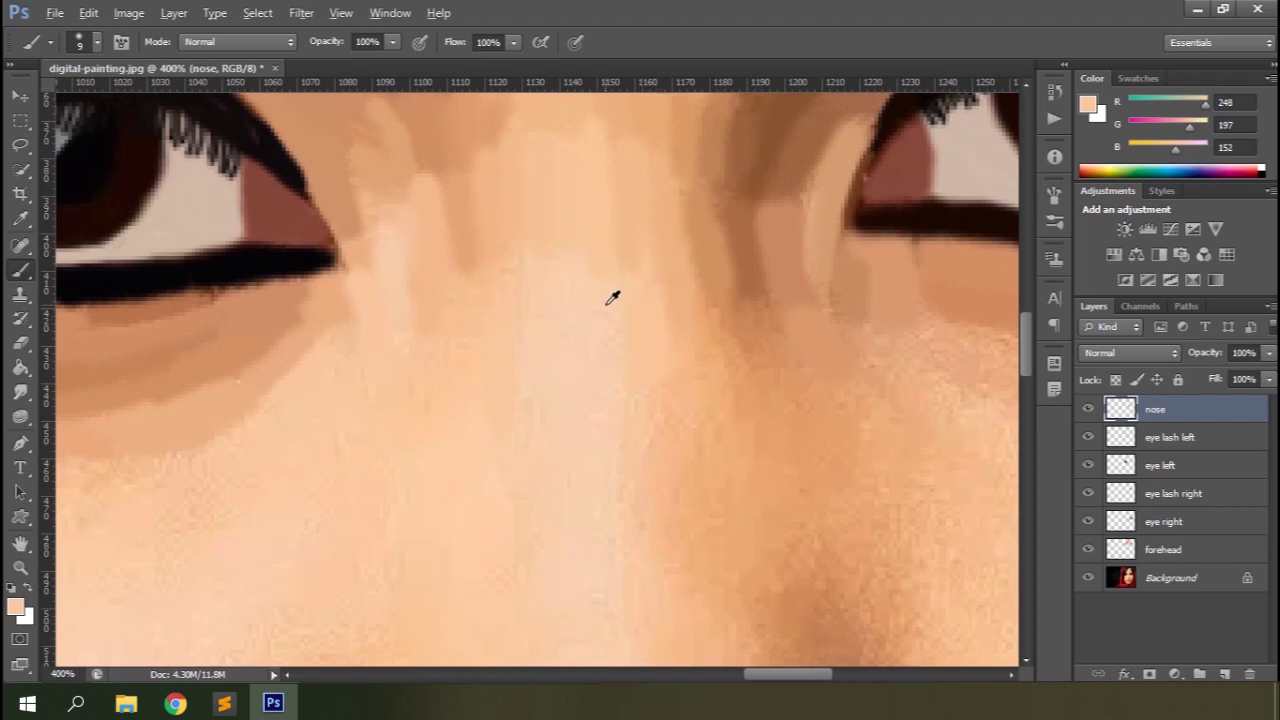
Step: Paint the bridge of the nose on the nose layer with light peach tones sampled from the surrounding skin
left_click(464, 322, "alt")
scroll(490, 428, "down", 3)
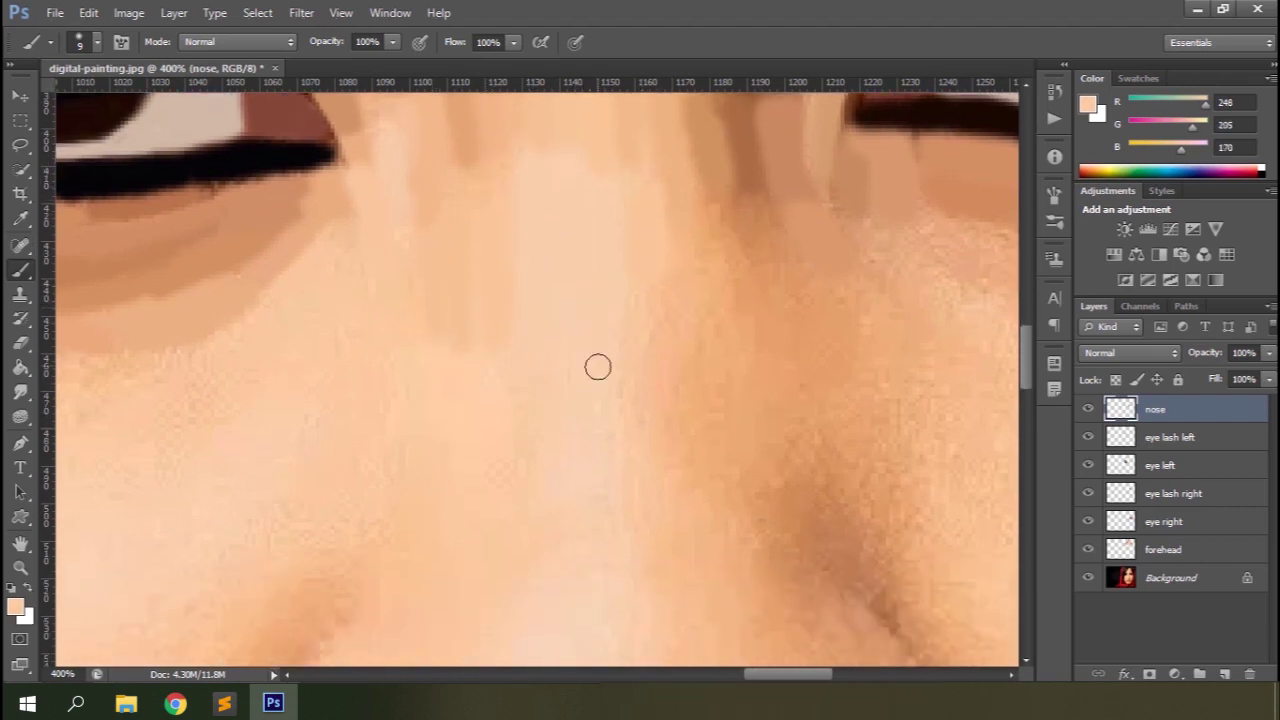
left_click(737, 354, "alt")
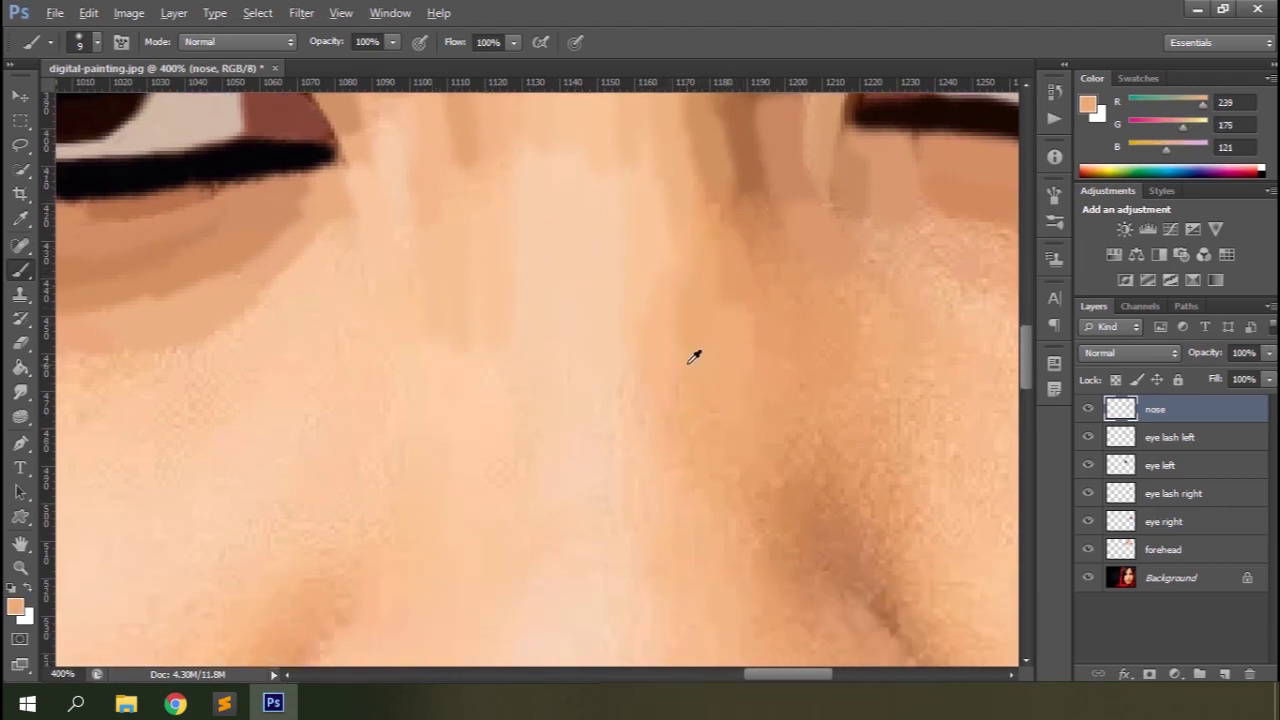
left_click(646, 366, "alt")
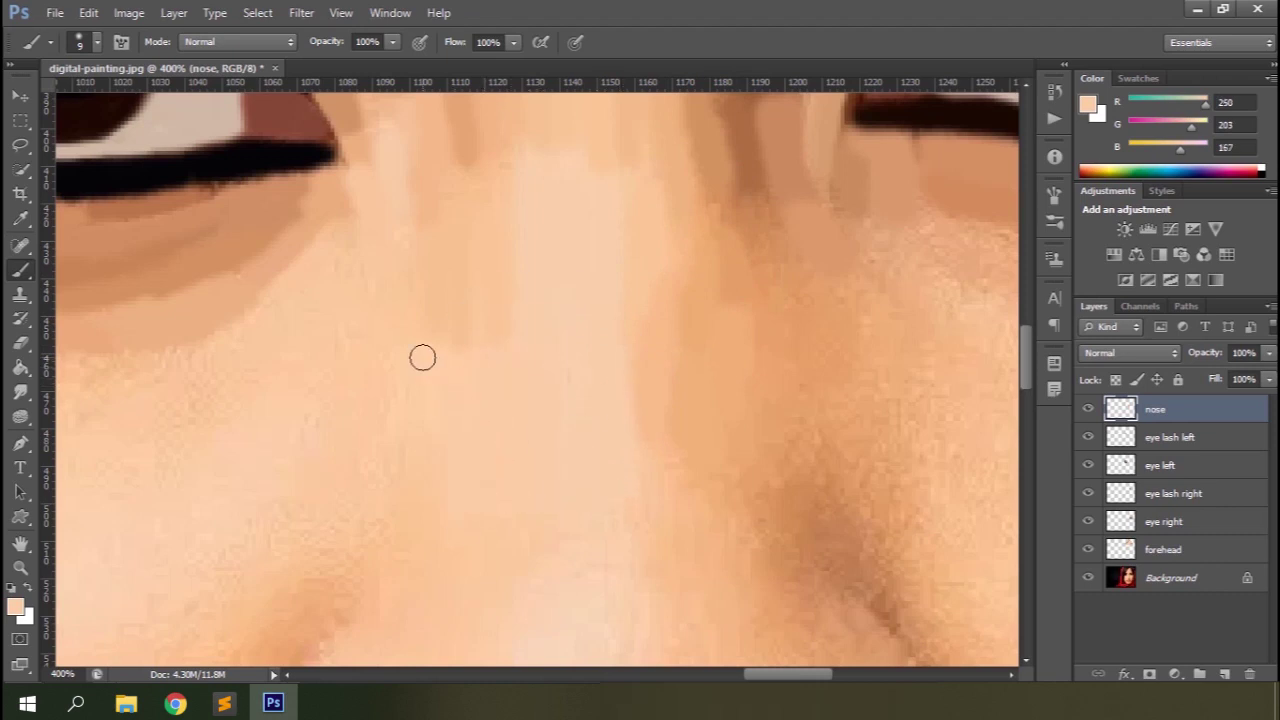
scroll(441, 488, "down", 2)
left_click(404, 262, "alt")
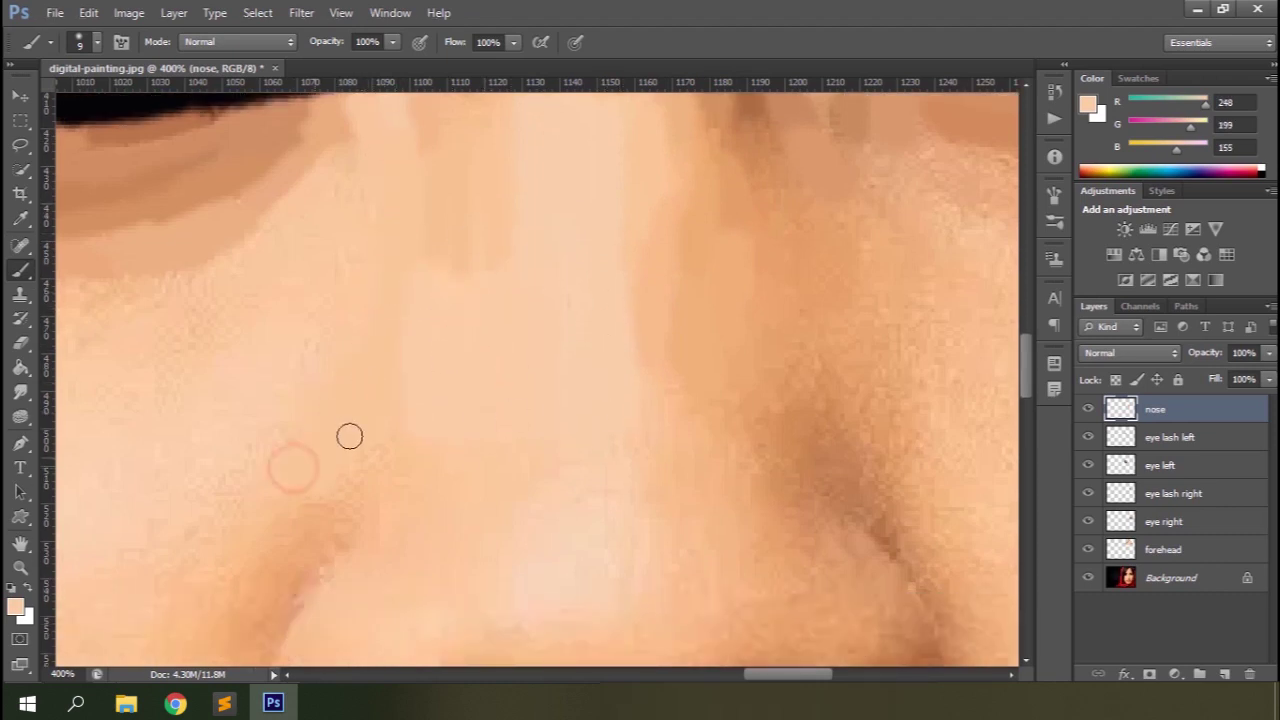
left_click(659, 367, "alt")
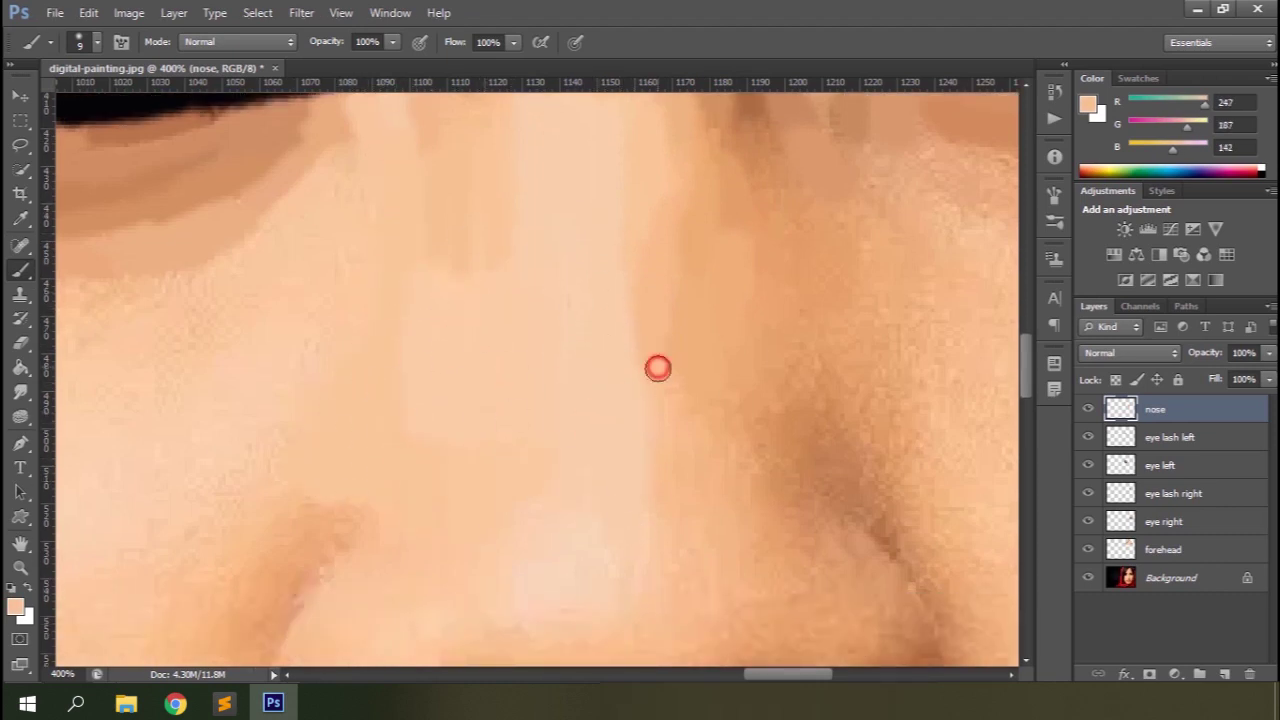
Step: Paint the shaded right side of the nose down to the nostril crease with sampled orange and brown tones
scroll(757, 191, "down", 2)
scroll(786, 280, "up", 3)
left_click(766, 171, "alt")
left_click(810, 277, "alt")
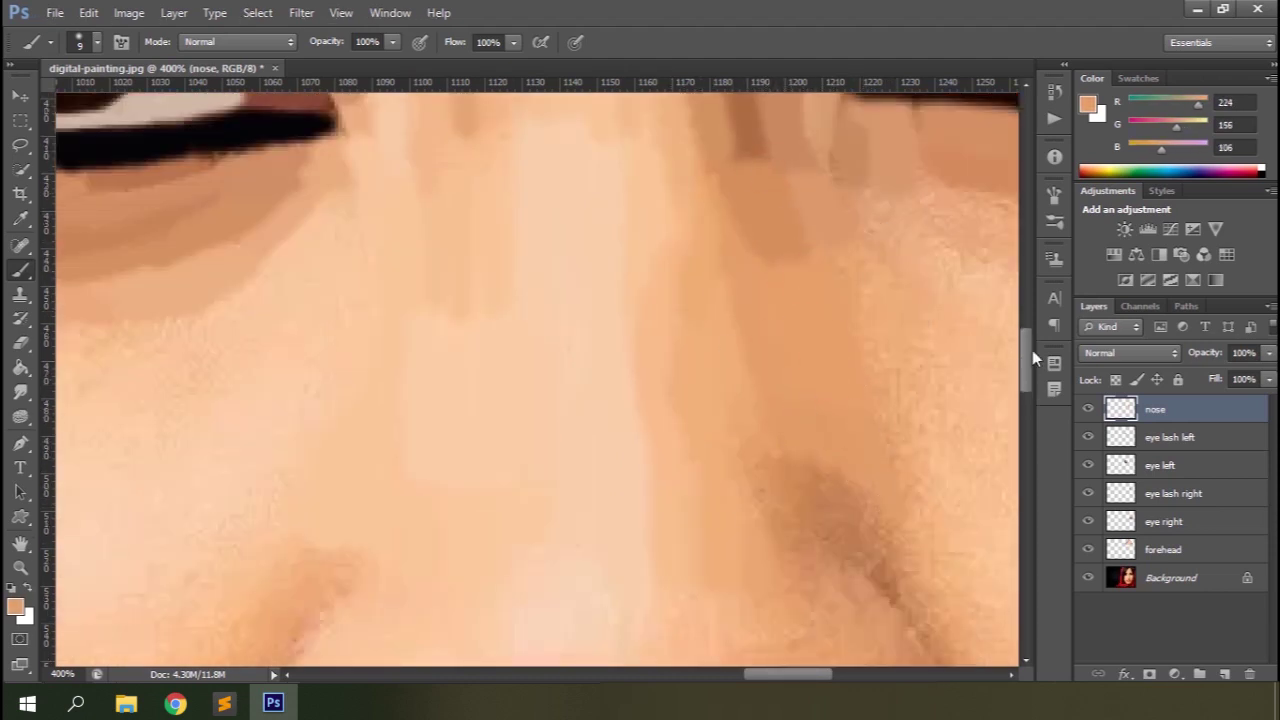
scroll(832, 357, "down", 4)
left_click(840, 355, "alt")
left_click(787, 379, "alt")
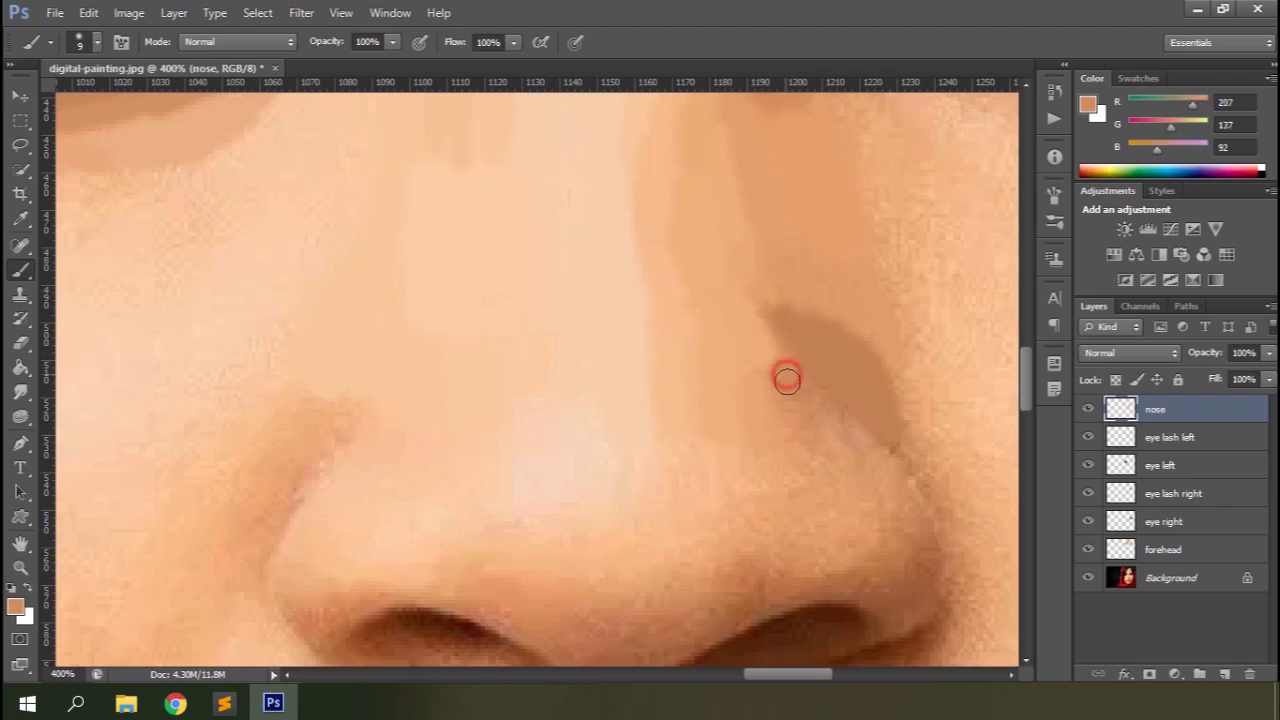
Step: Paint the nose tip highlight, the upper right nostril wing and the left wing with its crease in sampled skin tones
left_click(682, 448, "alt")
left_click_drag(785, 450, 815, 478)
left_click(502, 361, "alt")
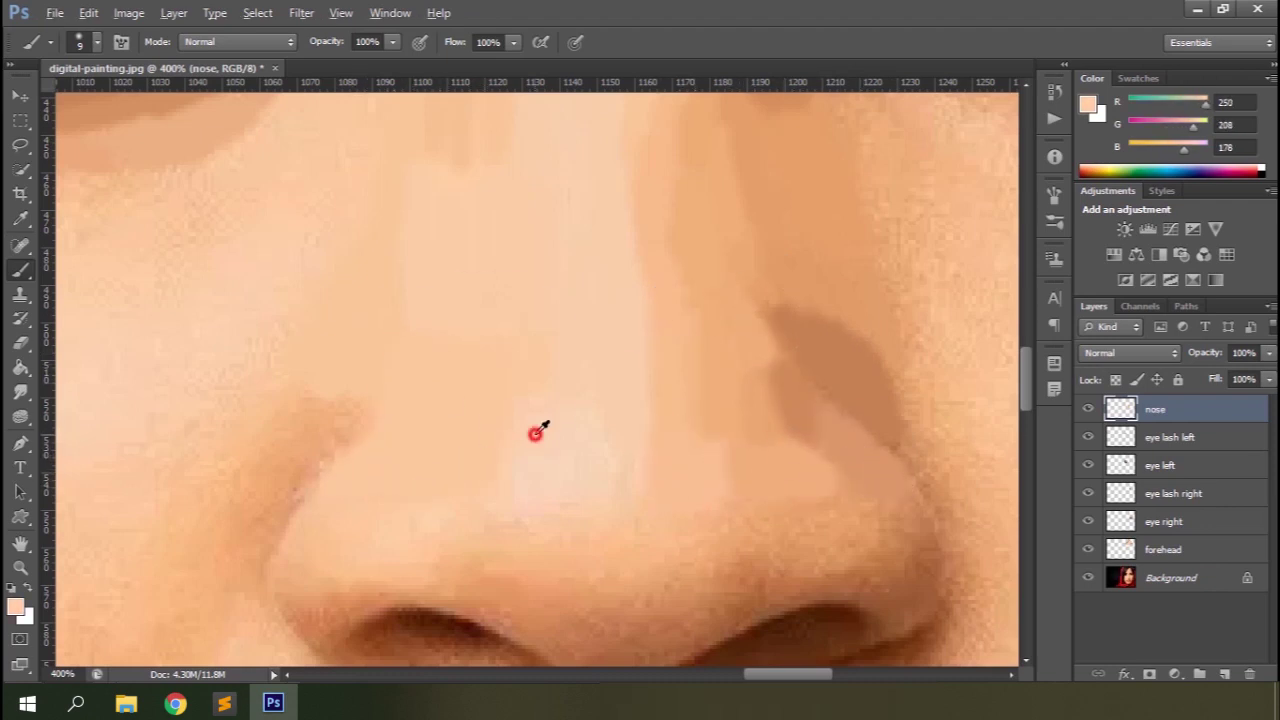
scroll(569, 277, "down", 3)
left_click(297, 327, "alt")
left_click(251, 465, "alt")
mouse_move(480, 400)
left_mouse_down()
mouse_move(552, 426)
mouse_move(623, 396)
mouse_move(557, 337)
left_mouse_up()
left_click(560, 345, "alt")
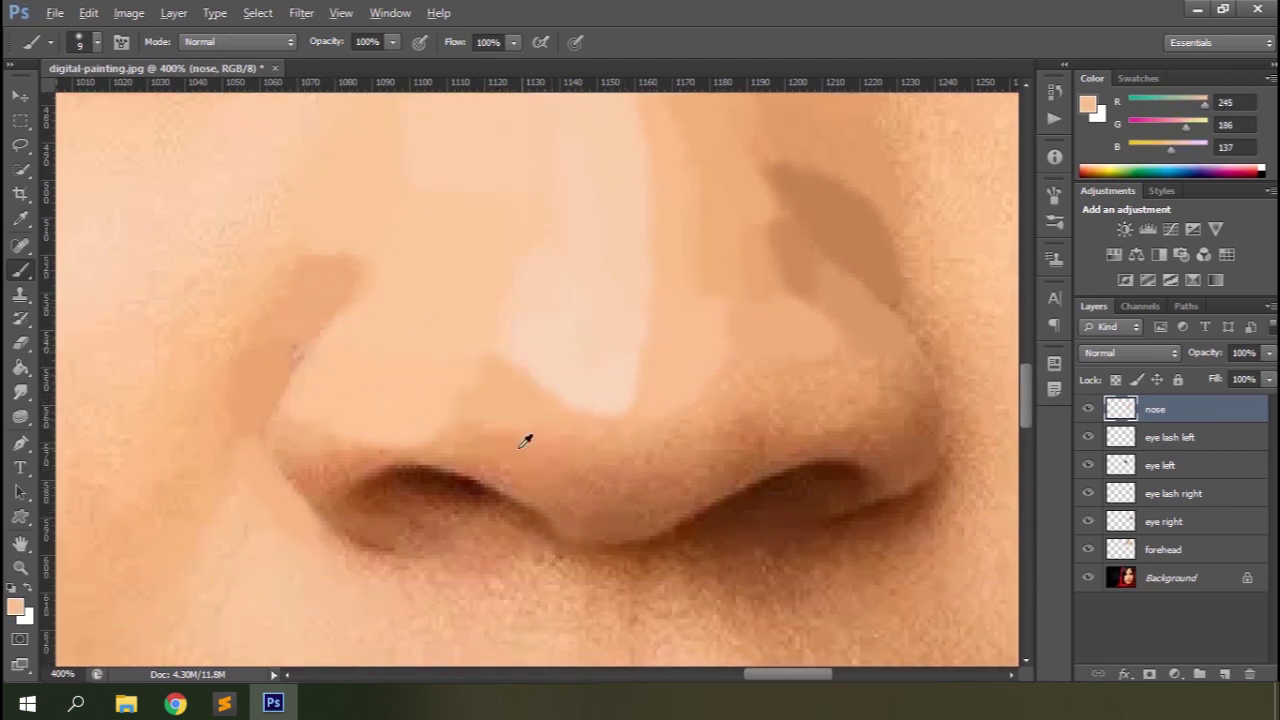
Step: Paint the underside of the nose tip and the right nostril wing with sampled orange and brown shadow tones
left_click_drag(445, 440, 503, 454)
left_click(555, 494, "alt")
mouse_move(585, 492)
left_mouse_down()
mouse_move(579, 530)
mouse_move(579, 514)
mouse_move(653, 503)
mouse_move(613, 488)
mouse_move(674, 456)
mouse_move(685, 424)
mouse_move(706, 490)
mouse_move(793, 445)
left_mouse_up()
left_click(654, 451, "alt")
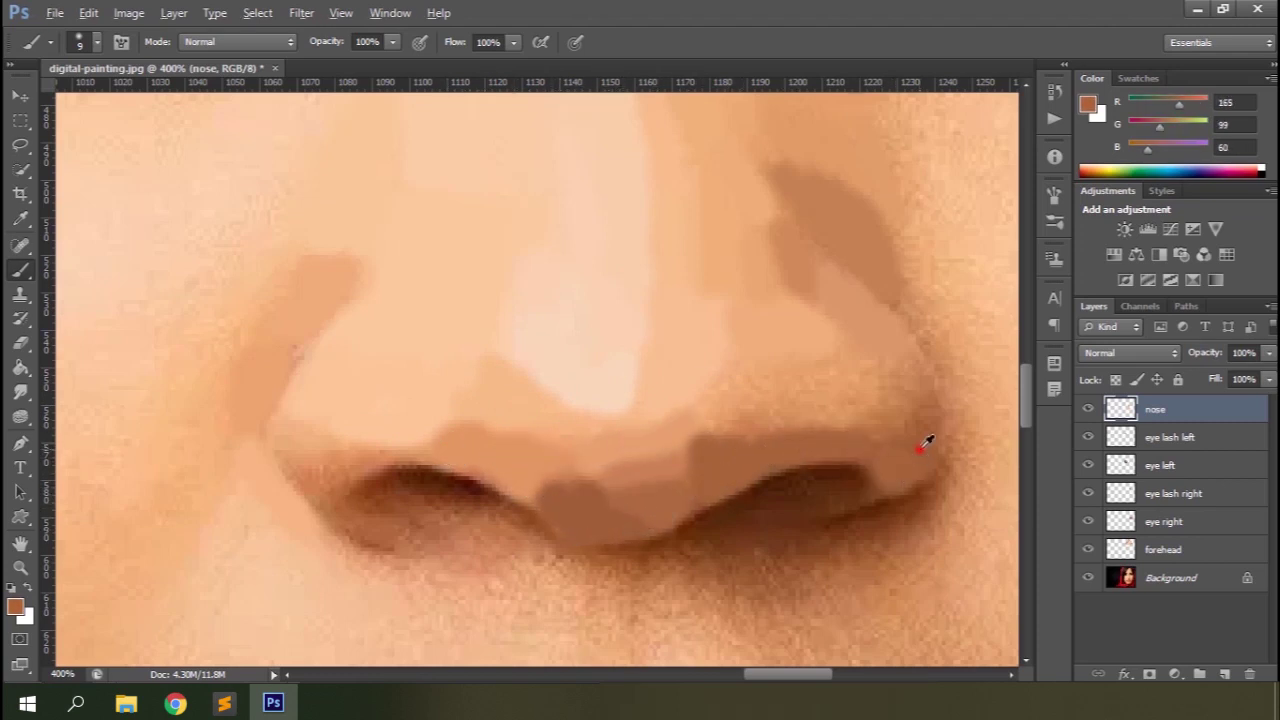
left_click(809, 377, "alt")
left_click_drag(809, 377, 902, 324)
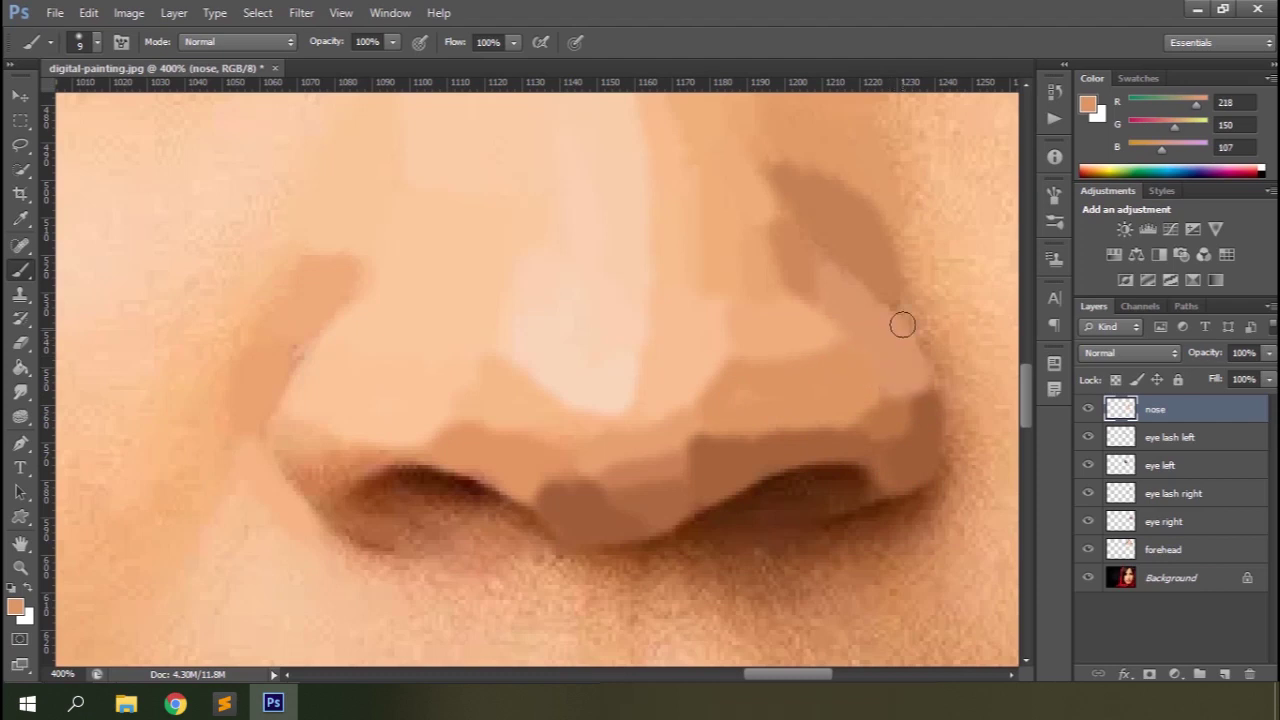
Step: Paint the skin edge beside the right nostril wing and fill the right nostril with sampled dark browns
scroll(900, 540, "right", 5)
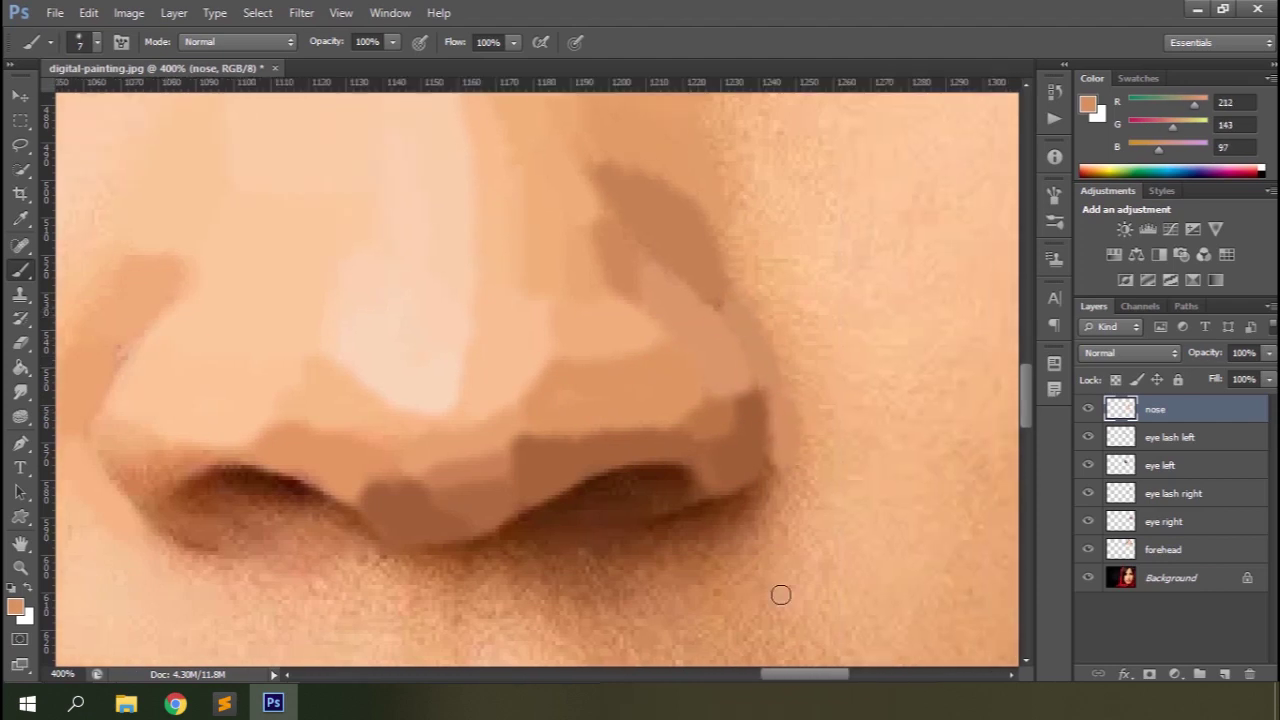
left_click(805, 360, "alt")
left_click(760, 500, "alt")
left_click_drag(760, 500, 770, 475)
left_click(695, 522, "alt")
left_click_drag(695, 522, 689, 494)
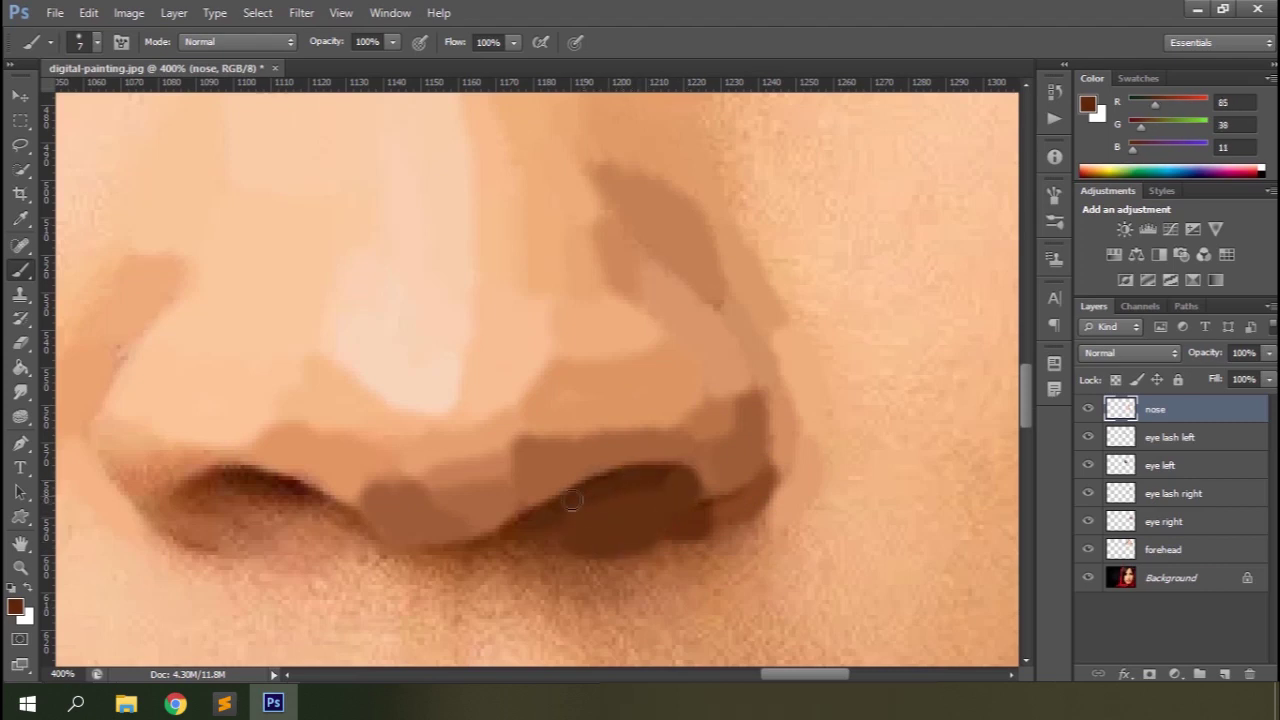
Step: Paint the nose's lower contour, the left nostril and its rim, and the shadow beneath the nose with sampled browns
mouse_move(425, 556)
left_mouse_down()
mouse_move(371, 556)
mouse_move(435, 551)
mouse_move(394, 562)
mouse_move(367, 540)
mouse_move(219, 502)
mouse_move(342, 518)
mouse_move(400, 548)
left_mouse_up()
left_click(459, 551, "alt")
left_click(215, 503, "alt")
left_click(266, 471, "alt")
mouse_move(266, 471)
left_mouse_down()
mouse_move(300, 485)
mouse_move(240, 475)
left_mouse_up()
left_click(252, 537, "alt")
mouse_move(260, 547)
left_mouse_down()
mouse_move(149, 509)
mouse_move(180, 463)
left_mouse_up()
left_click(149, 509, "alt")
left_click(403, 580, "alt")
left_click_drag(420, 585, 478, 576)
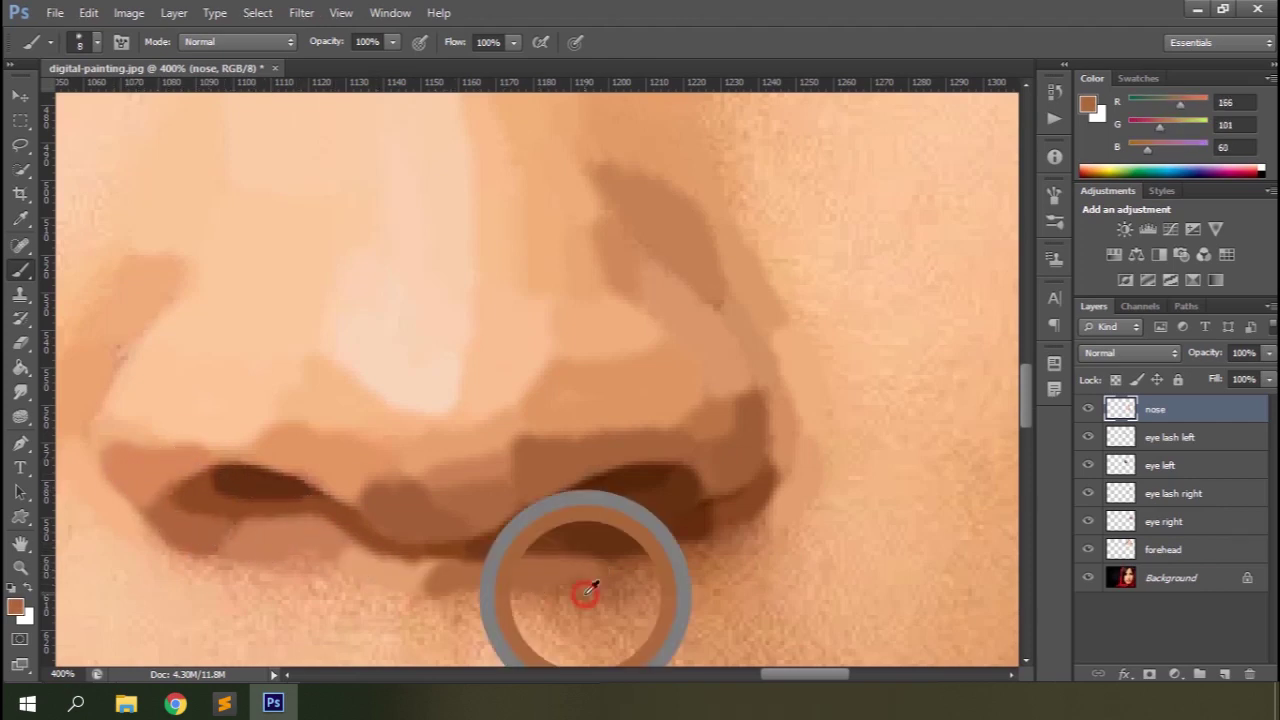
Step: Paint the skin beside the left nostril wing and above the left half of the upper lip with sampled peach tones
scroll(742, 534, "down", 3)
scroll(520, 389, "left", 4)
left_click(494, 220, "alt")
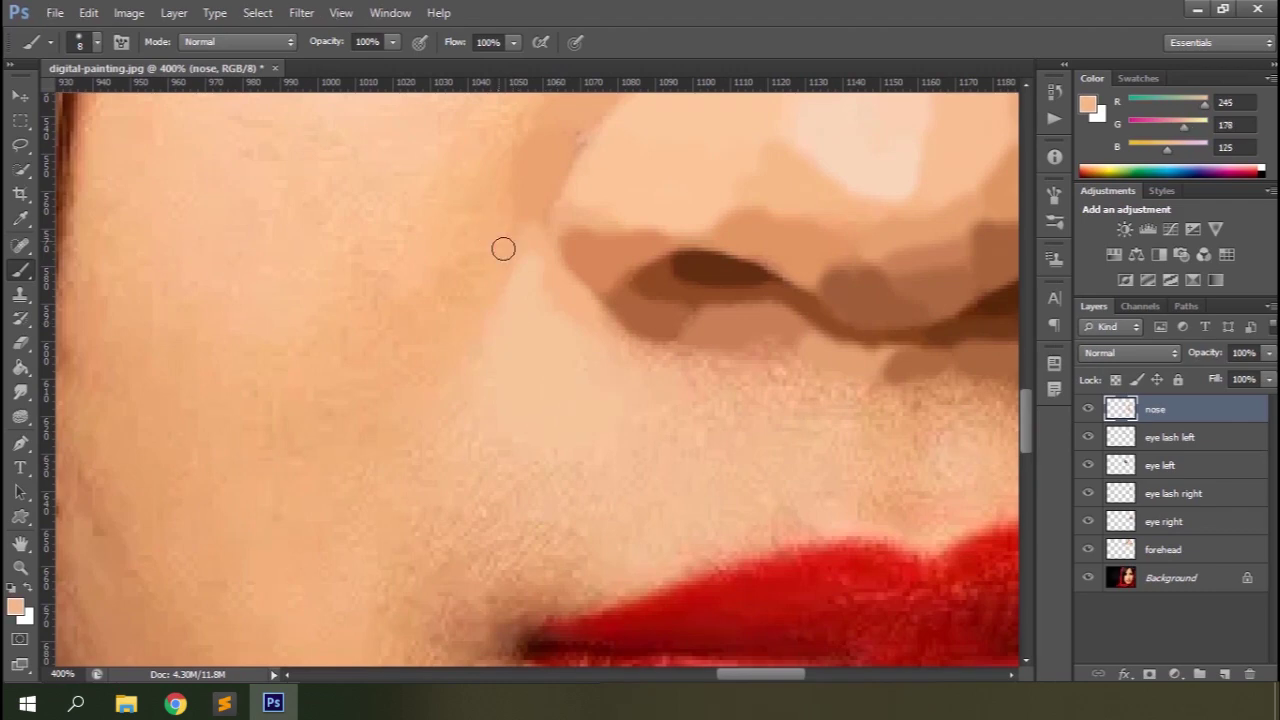
scroll(567, 513, "right", 4)
left_click(245, 563, "alt")
left_click_drag(270, 458, 338, 490)
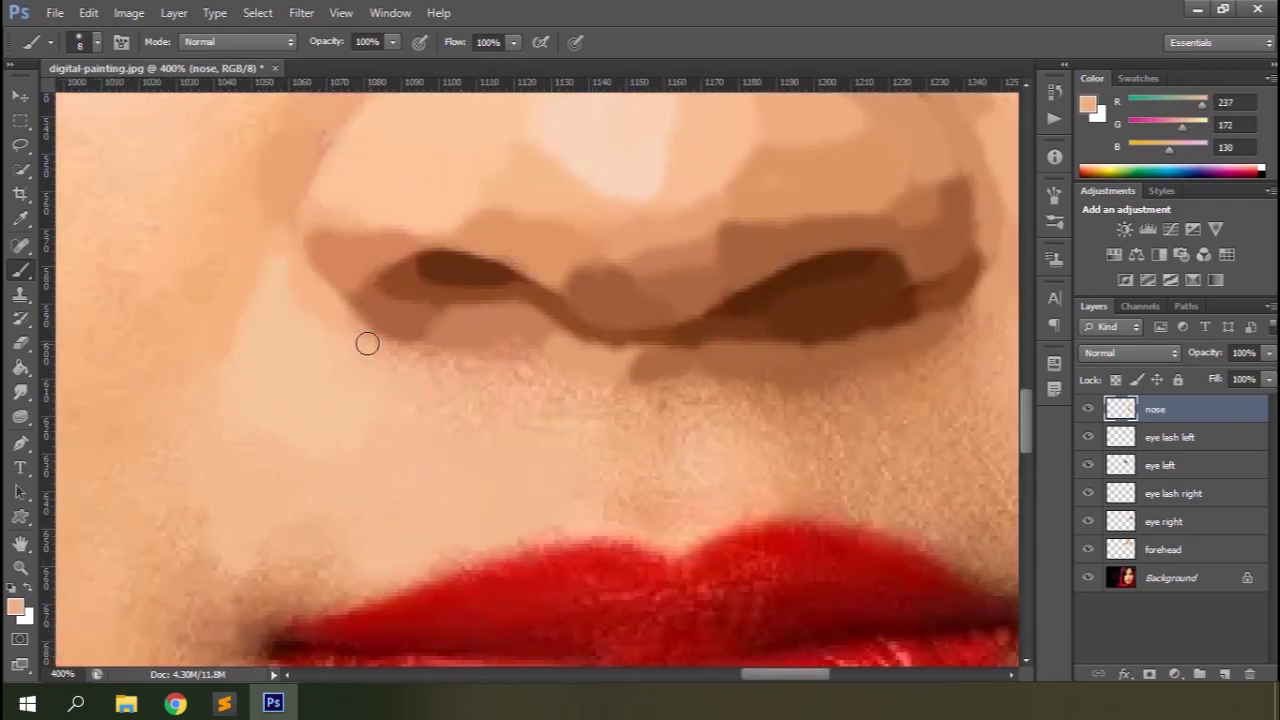
Step: Paint the philtrum between the nose and the upper lip with sampled light and mid skin tones
left_click(669, 510, "alt")
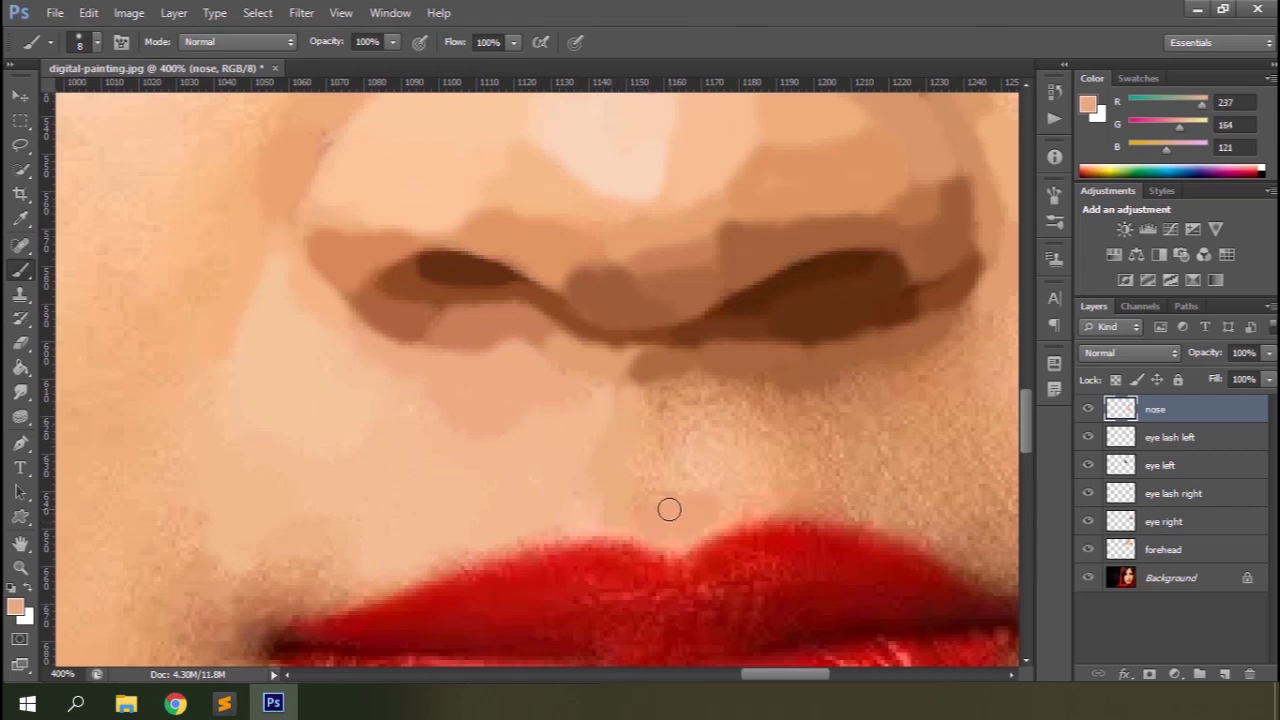
left_click(667, 479, "alt")
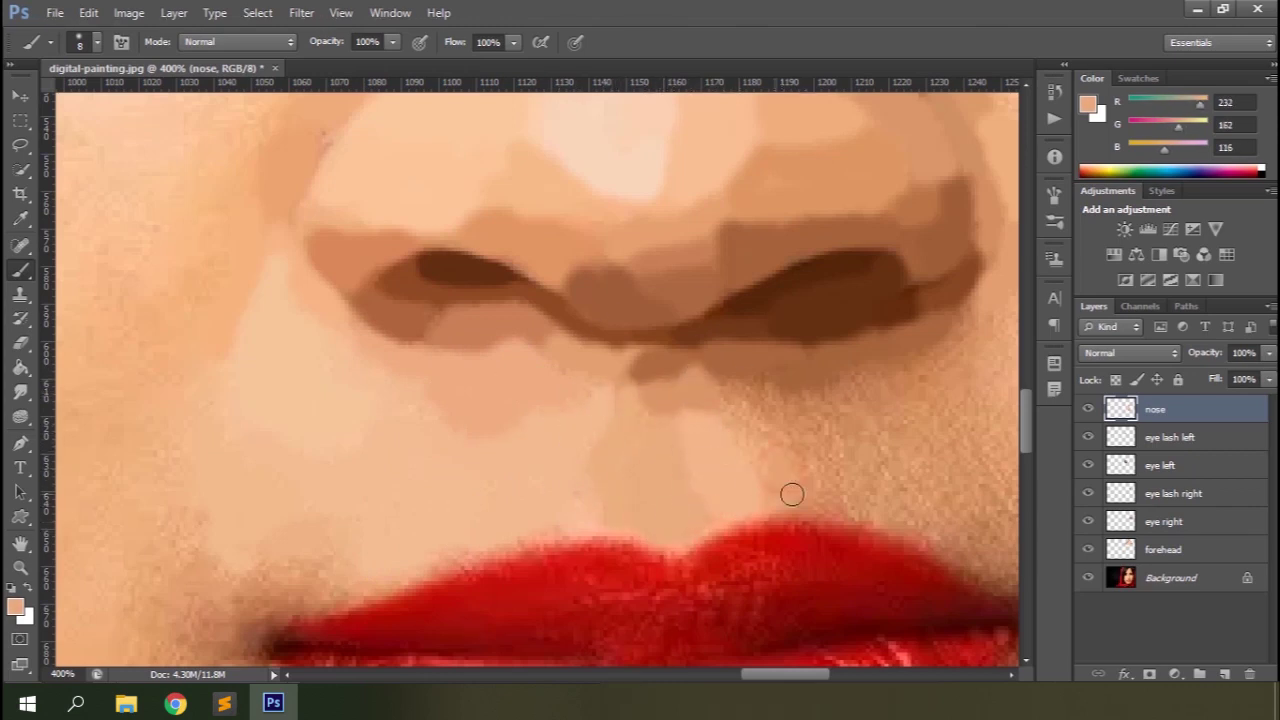
left_click_drag(791, 494, 791, 397)
left_click(595, 411, "alt")
left_click_drag(806, 686, 833, 686)
left_click(540, 451, "alt")
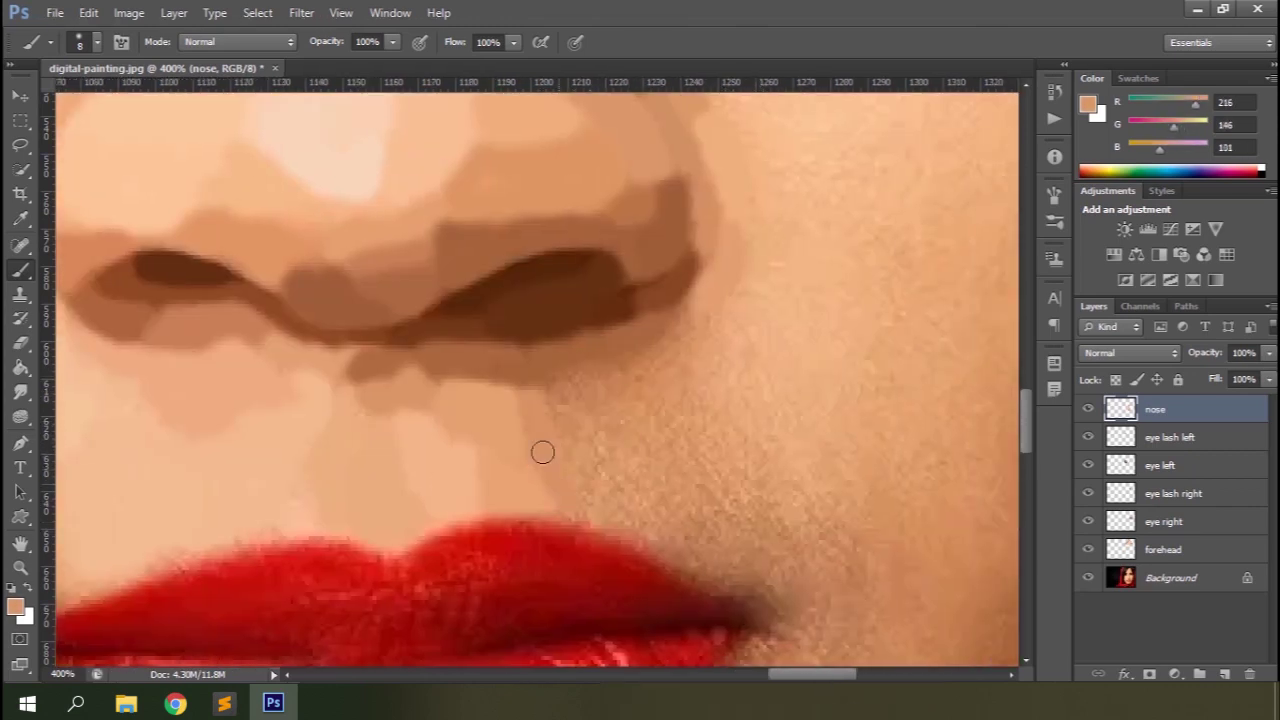
Step: Paint the skin between the right nostril and the right corner of the mouth with sampled tan tones
mouse_move(686, 497)
left_mouse_down()
mouse_move(736, 530)
mouse_move(735, 571)
mouse_move(761, 555)
mouse_move(770, 595)
left_mouse_up()
left_click(786, 606, "alt")
left_click(720, 335, "alt")
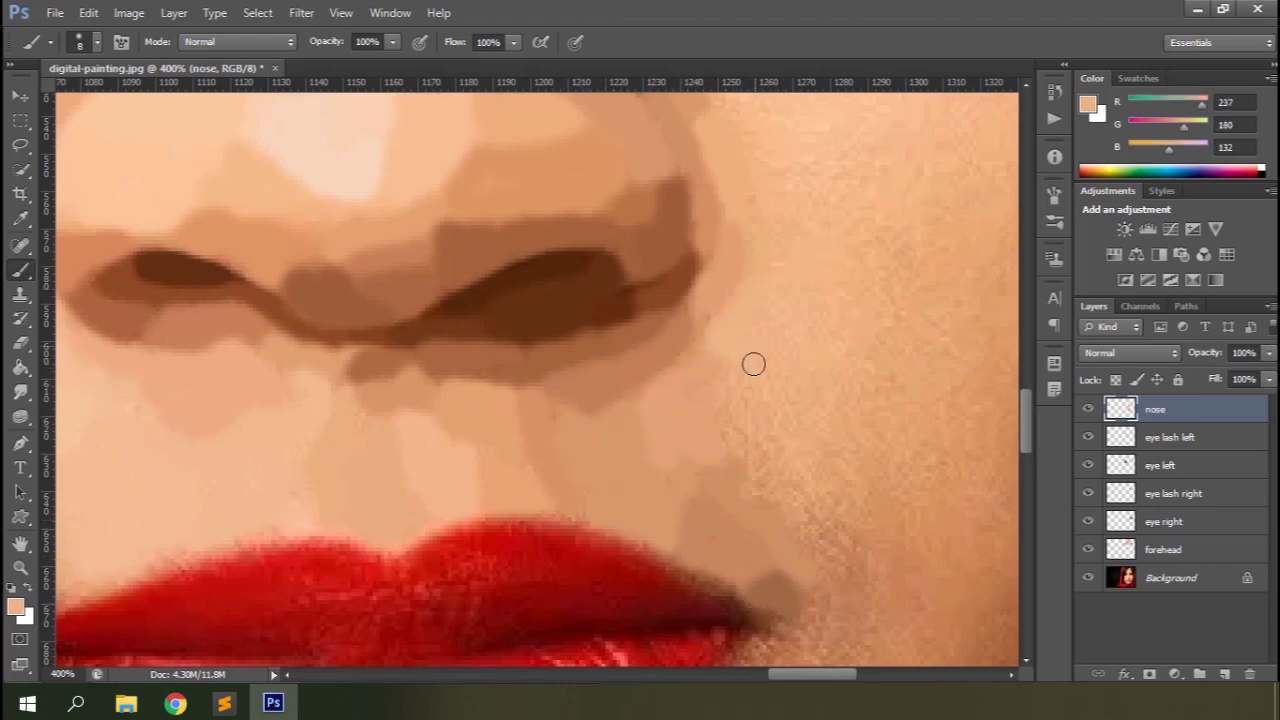
mouse_move(754, 363)
left_mouse_down()
mouse_move(813, 358)
mouse_move(787, 390)
left_mouse_up()
mouse_move(838, 338)
left_mouse_down()
mouse_move(789, 489)
mouse_move(843, 537)
mouse_move(240, 366)
left_mouse_up()
left_click(843, 537, "alt")
Step: Paint the shaded skin around the left corner of the mouth with sampled tan and brown tones
scroll(1027, 430, "down", 1)
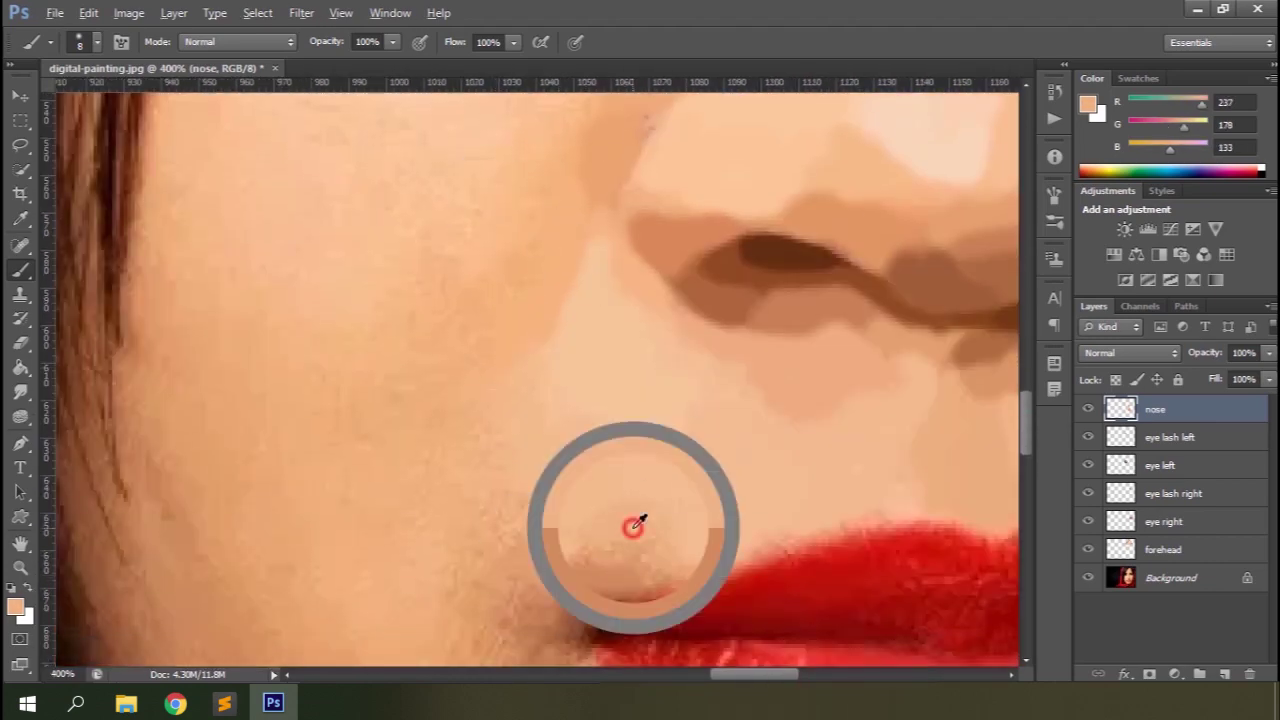
left_click(568, 623, "alt")
left_click_drag(568, 623, 510, 615)
left_click(510, 615, "alt")
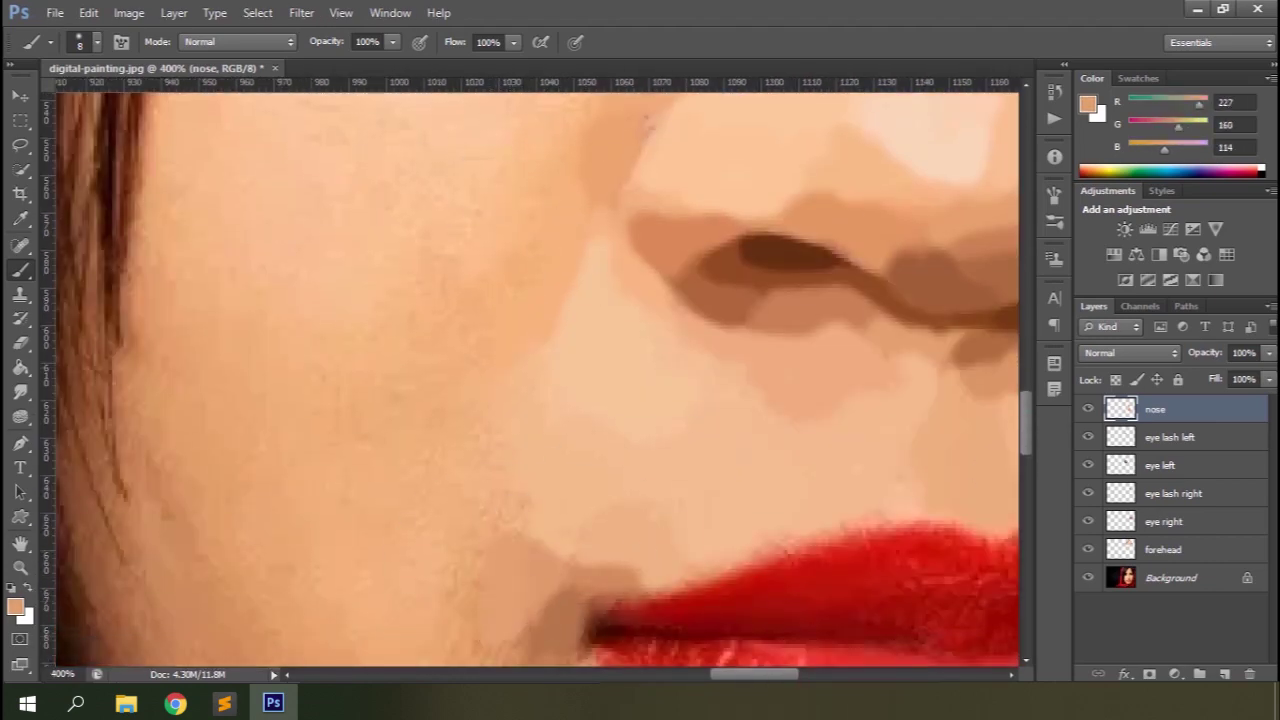
Step: Create a layer named "cheek left" above the nose layer and paint the cheek's upper edge along the hair in sampled brown
left_click(1221, 673)
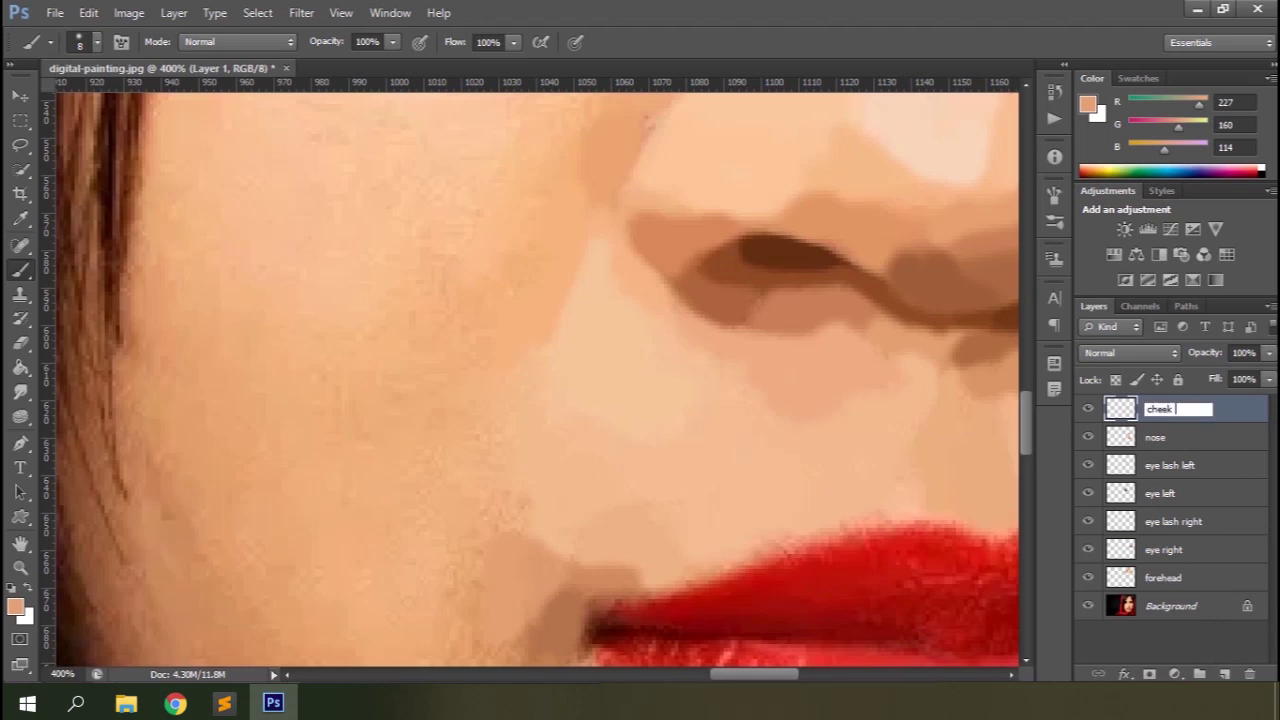
key("Return")
key("ctrl+minus")
key("bracketright")
key("bracketright")
key("bracketright")
left_click(549, 244, "alt")
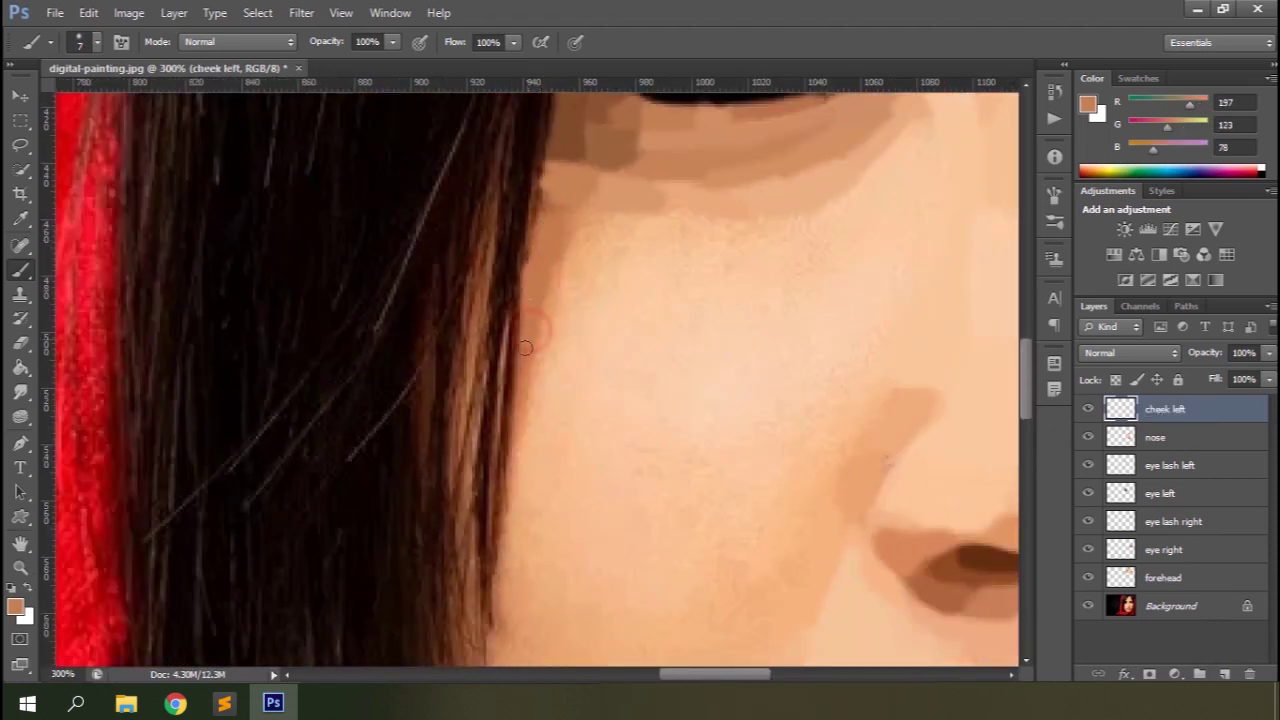
Step: Enlarge the brush to 15 px and paint the upper left cheek below the eye with sampled light skin tones
left_click(576, 231, "alt")
key("bracketright")
key("bracketright")
key("bracketright")
key("bracketright")
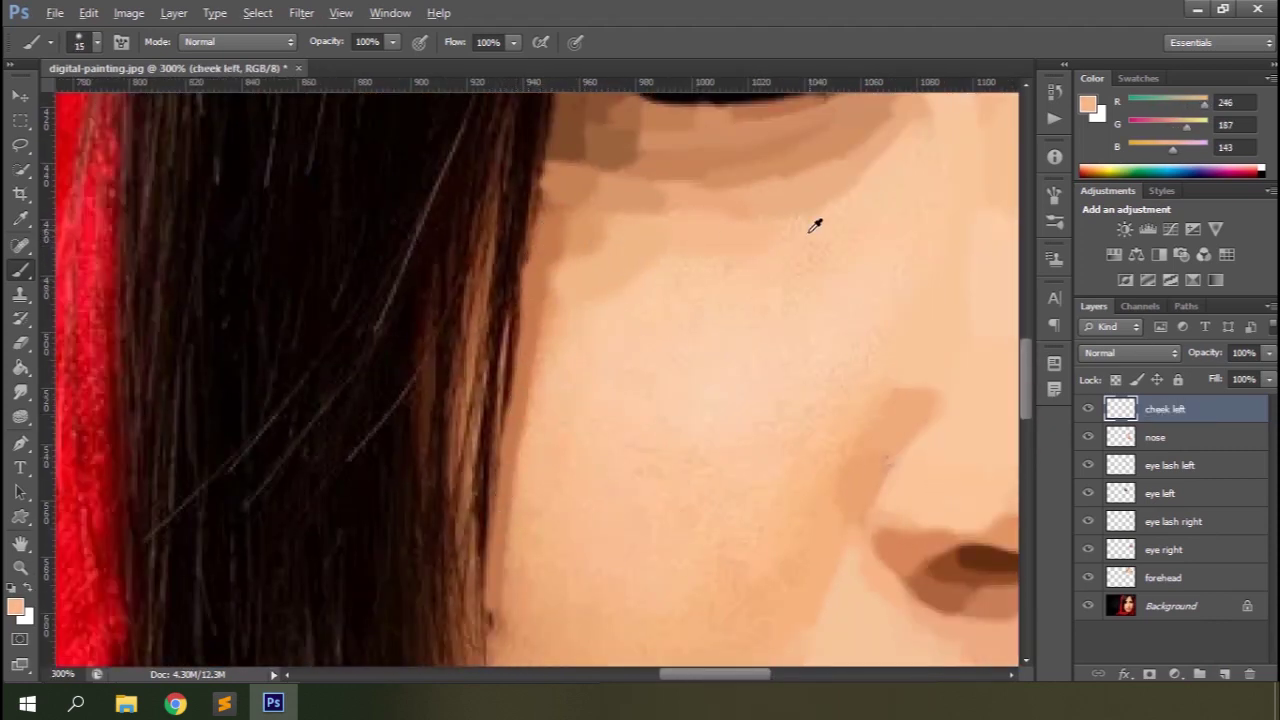
left_click_drag(725, 683, 755, 683)
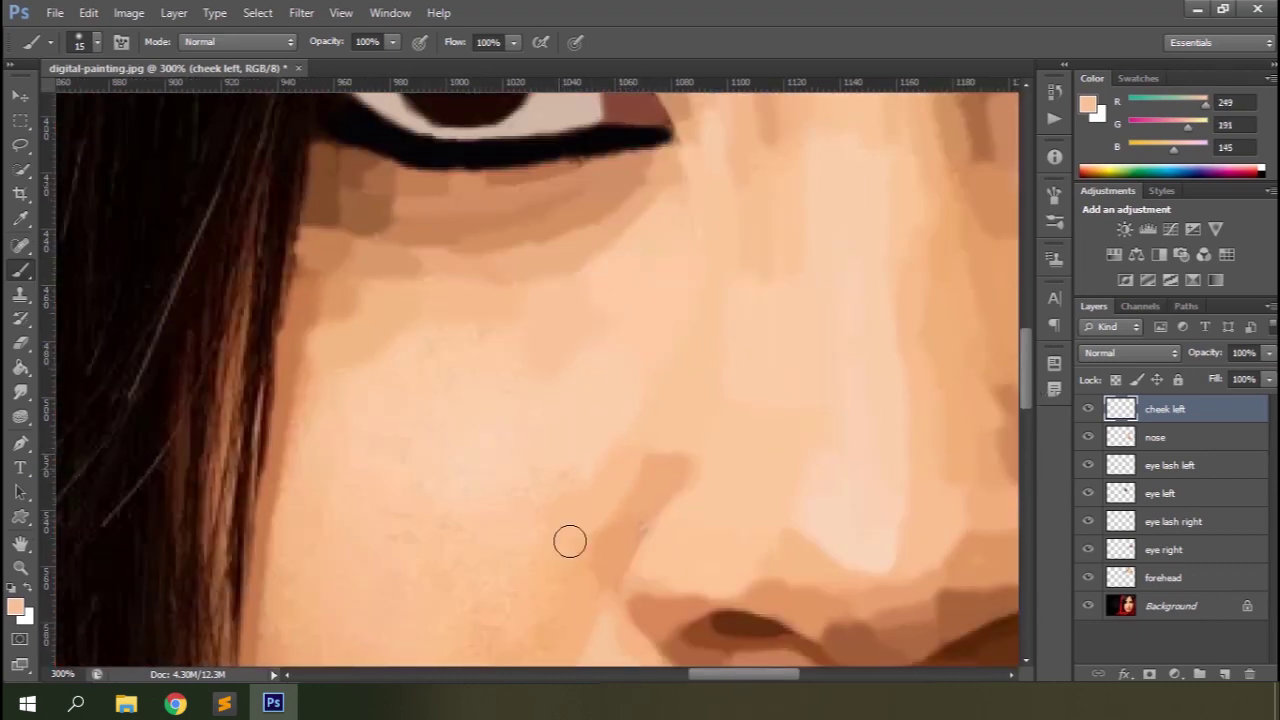
scroll(625, 456, "down", 2)
left_click(430, 280, "alt")
left_click(360, 352, "alt")
Step: Paint the middle of the left cheek between the hair and the nose with sampled peach and tan tones
scroll(420, 370, "down", 3)
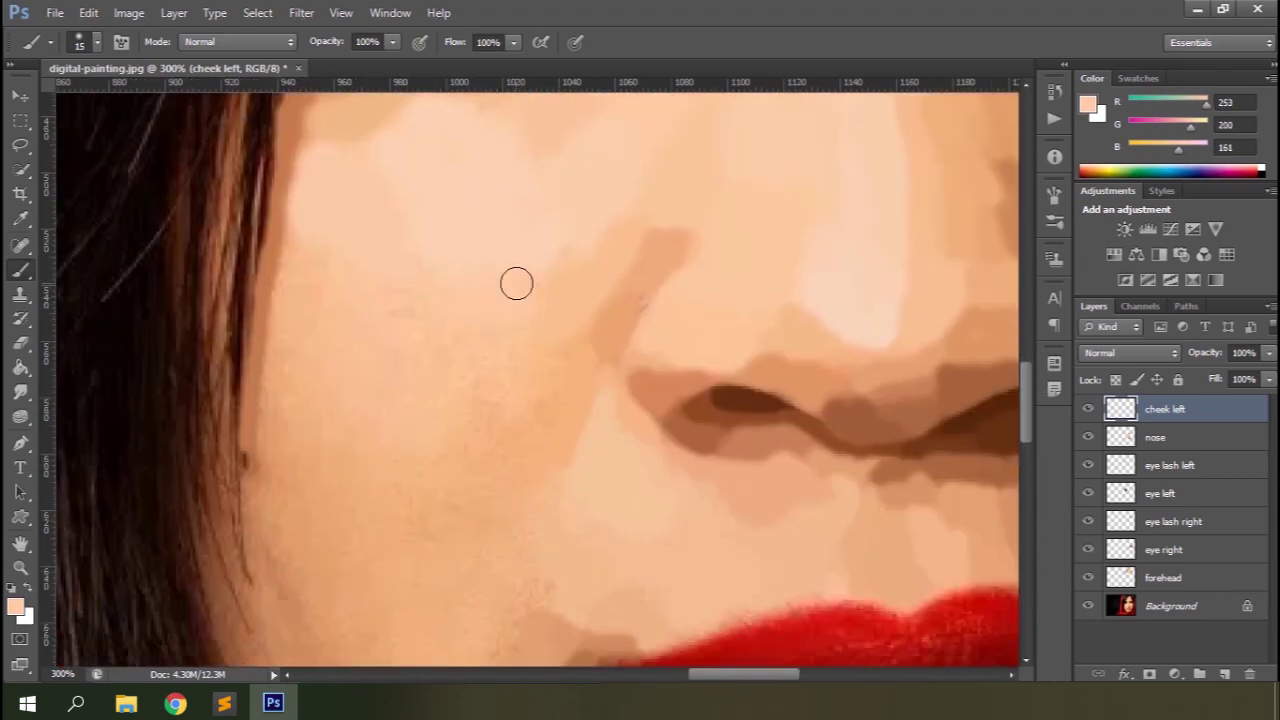
left_click(320, 378, "alt")
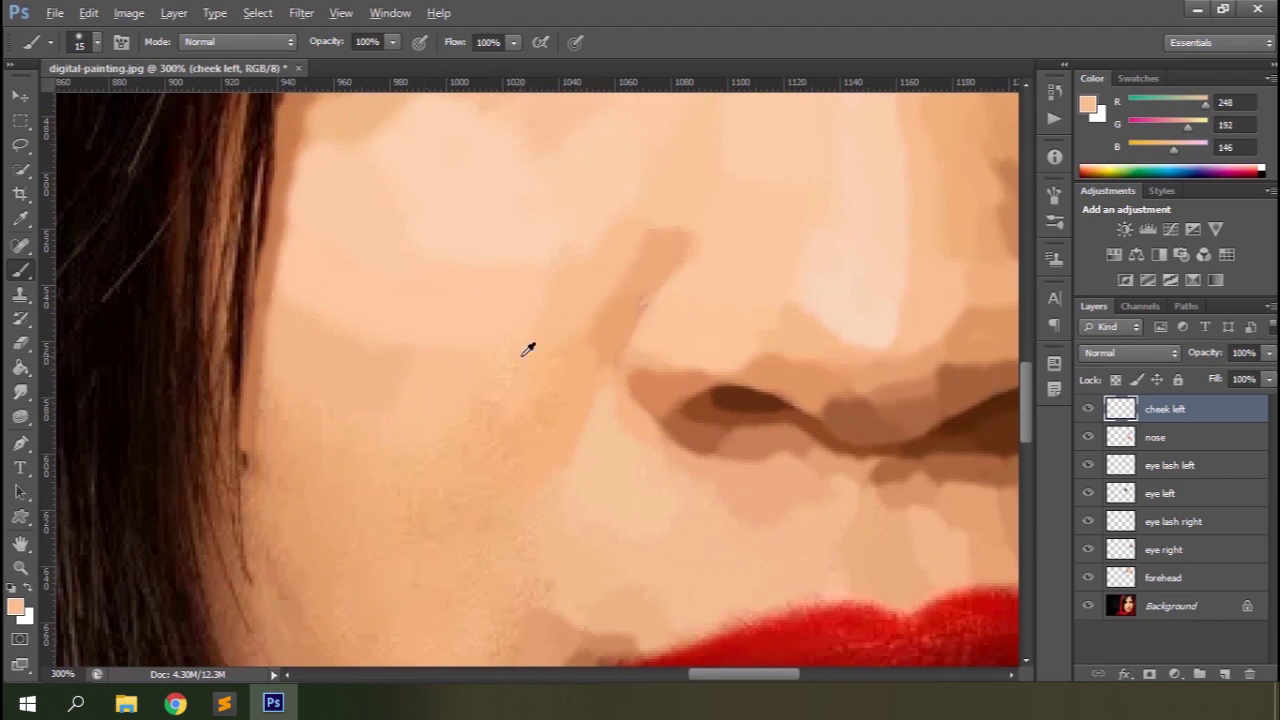
scroll(554, 370, "down", 2)
left_click(466, 357, "alt")
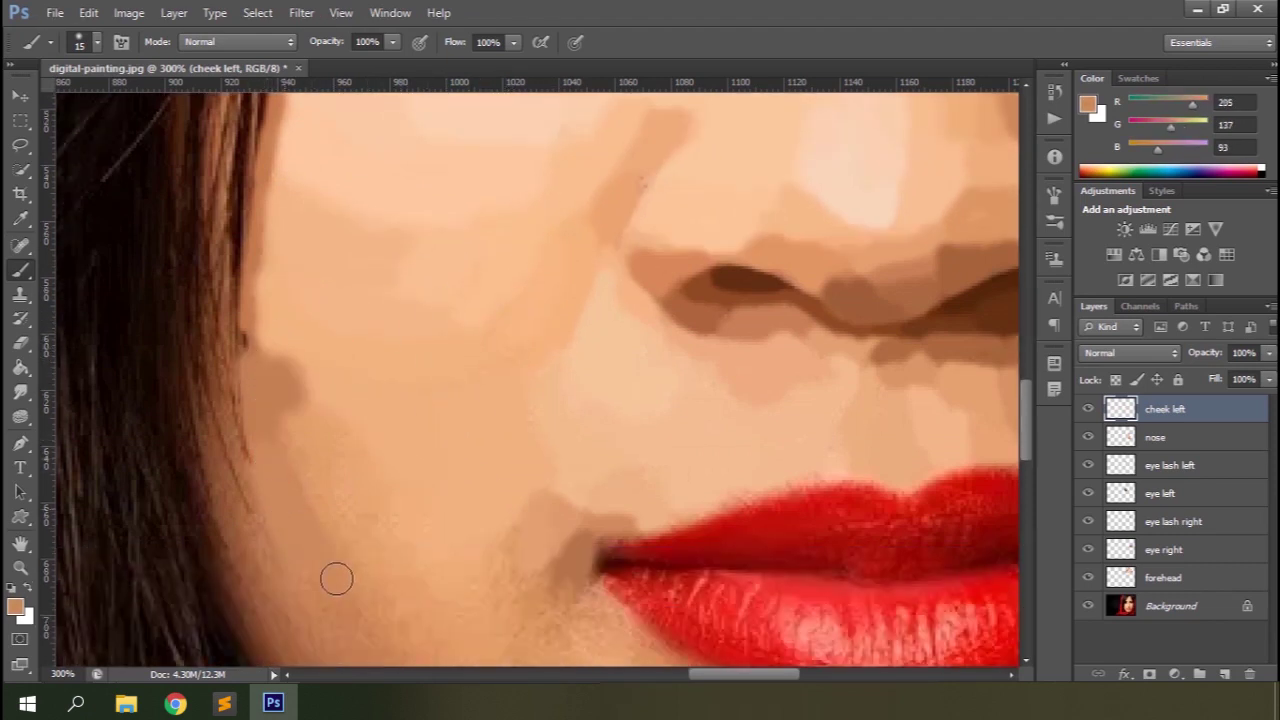
Step: Paint the shaded cheek edge along the hair and the lower cheek beside the mouth with sampled brown and orange tones
scroll(329, 417, "down", 2)
left_click(213, 260, "alt")
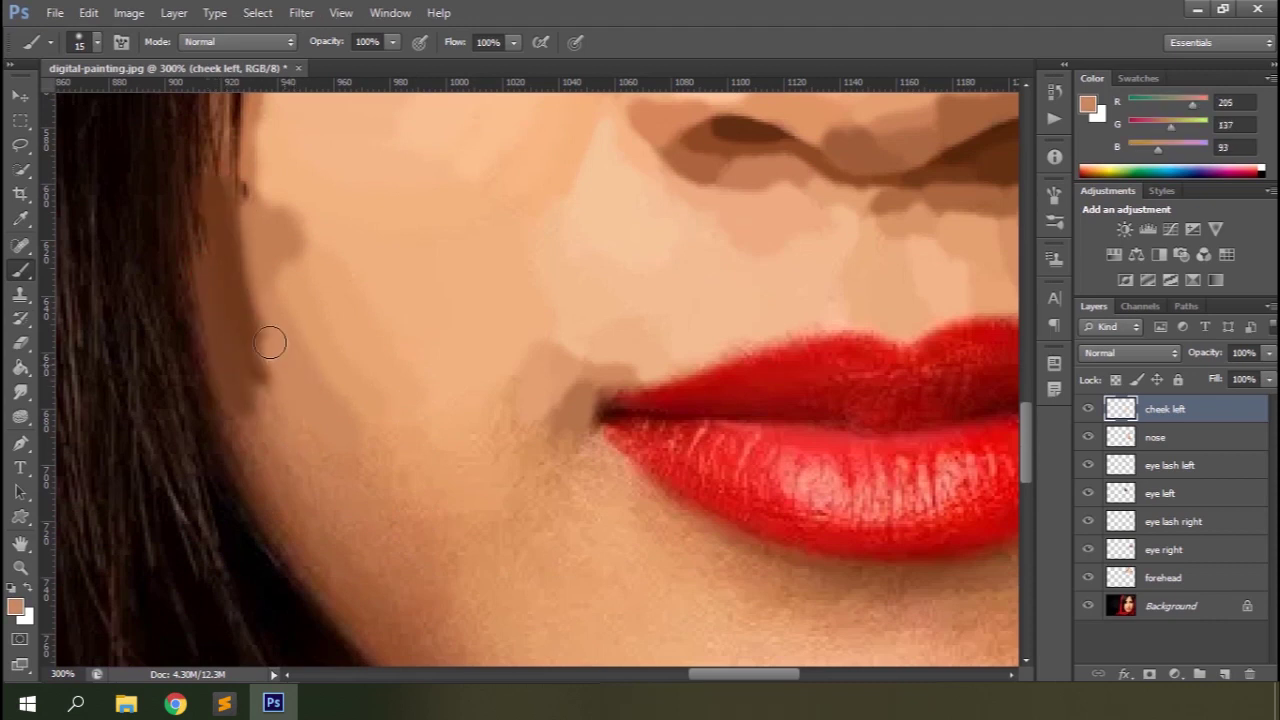
left_click(229, 432, "alt")
scroll(360, 330, "down", 2)
left_click(443, 317, "alt")
left_click(322, 457, "alt")
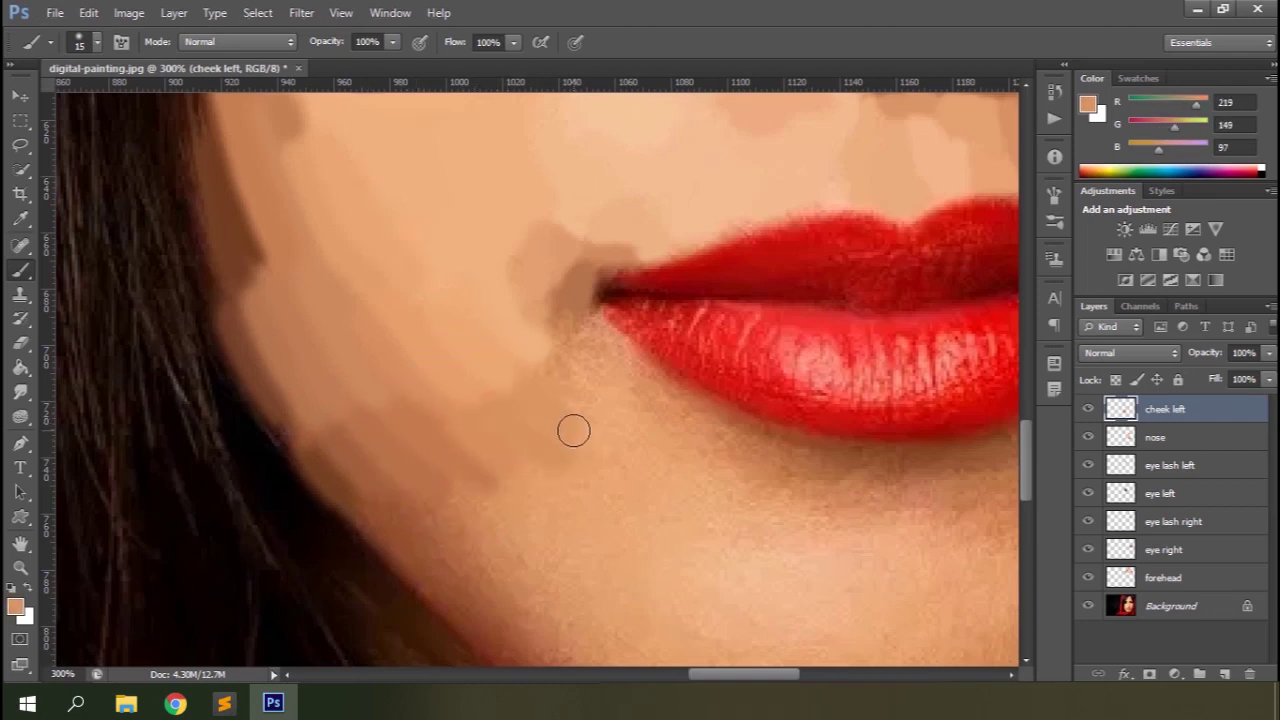
Step: Paint the left jawline and the skin below the mouth corner toward the chin with sampled brown and tan tones
scroll(555, 382, "down", 1)
left_click(449, 443, "alt")
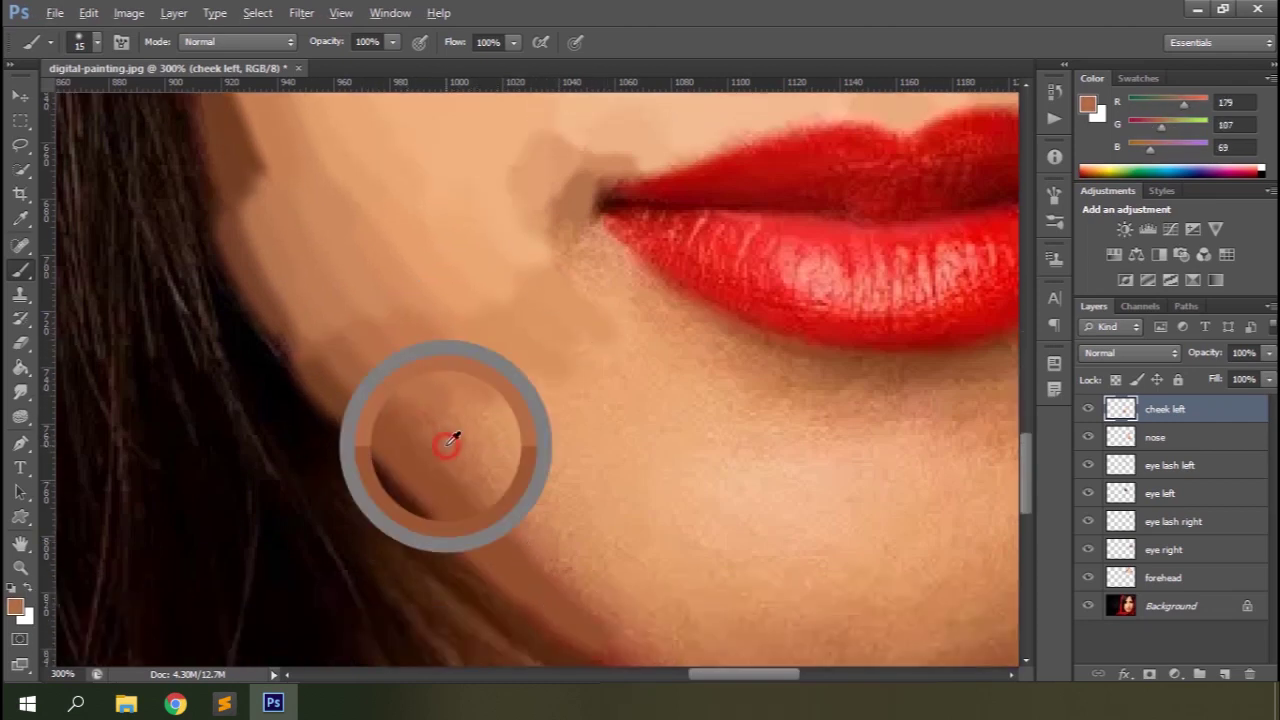
mouse_move(607, 623)
left_mouse_down()
mouse_move(500, 409)
mouse_move(591, 369)
left_mouse_up()
left_click(691, 411, "alt")
scroll(691, 411, "down", 1)
scroll(600, 420, "left", 1)
left_click(557, 434, "alt")
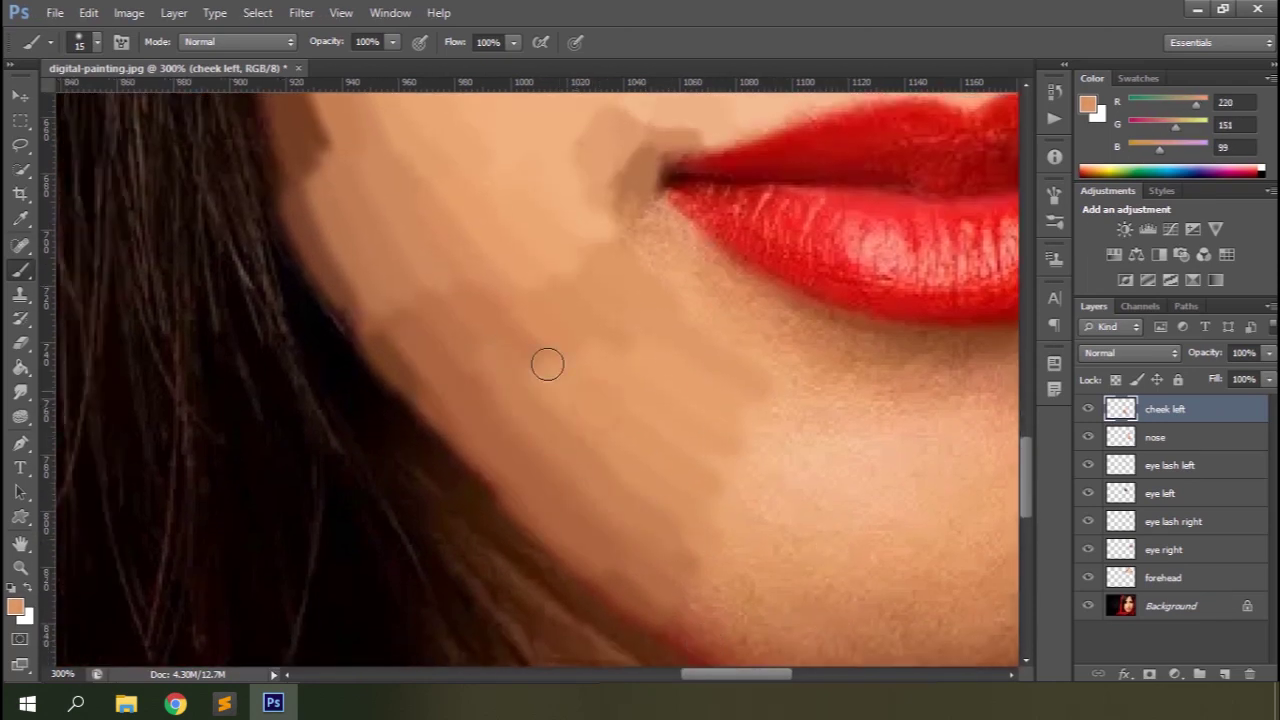
Step: Blend the lower left cheek and jaw shading with intermediate tan strokes sampled from the neighbouring painted skin
left_click(435, 277, "alt")
scroll(720, 371, "up", 1)
scroll(720, 371, "left", 1)
left_click(457, 191, "alt")
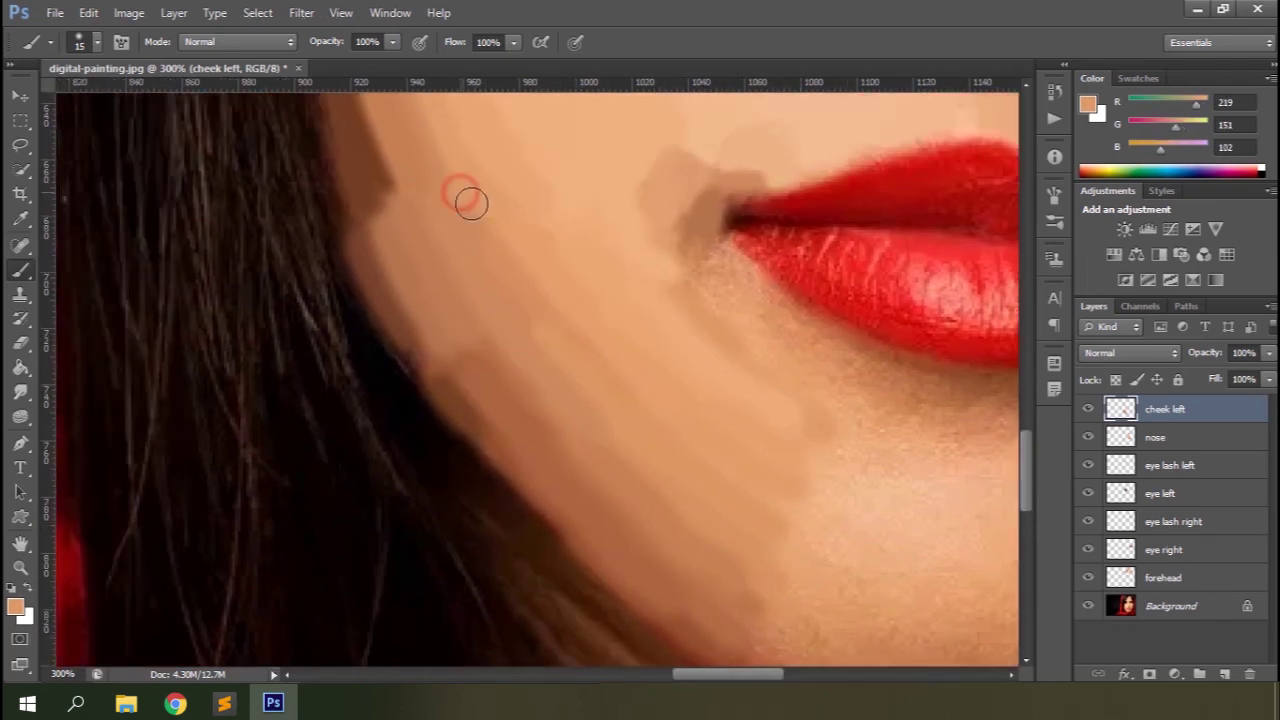
left_click(566, 451, "alt")
mouse_move(580, 471)
left_mouse_down()
mouse_move(696, 529)
mouse_move(700, 471)
left_mouse_up()
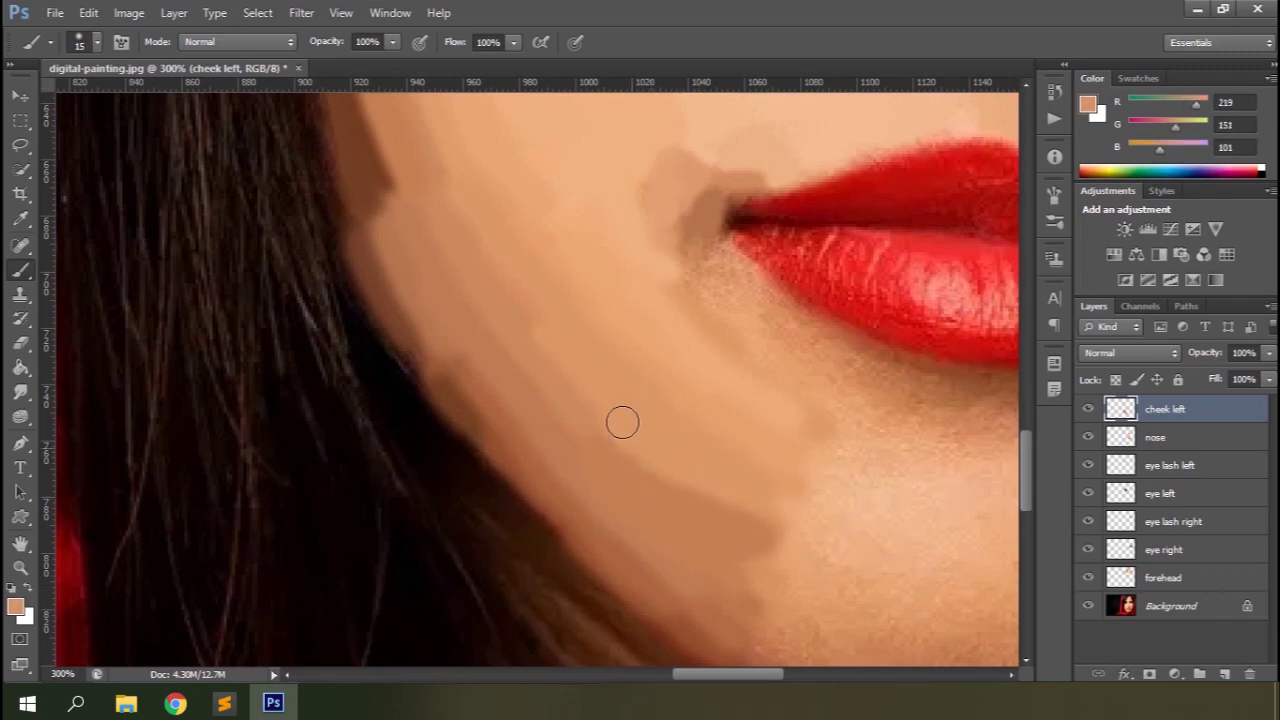
Step: Add a new layer named "cheek right" above the "cheek left" layer
left_click(490, 418, "alt")
key("h")
left_click_drag(691, 597, 817, 688)
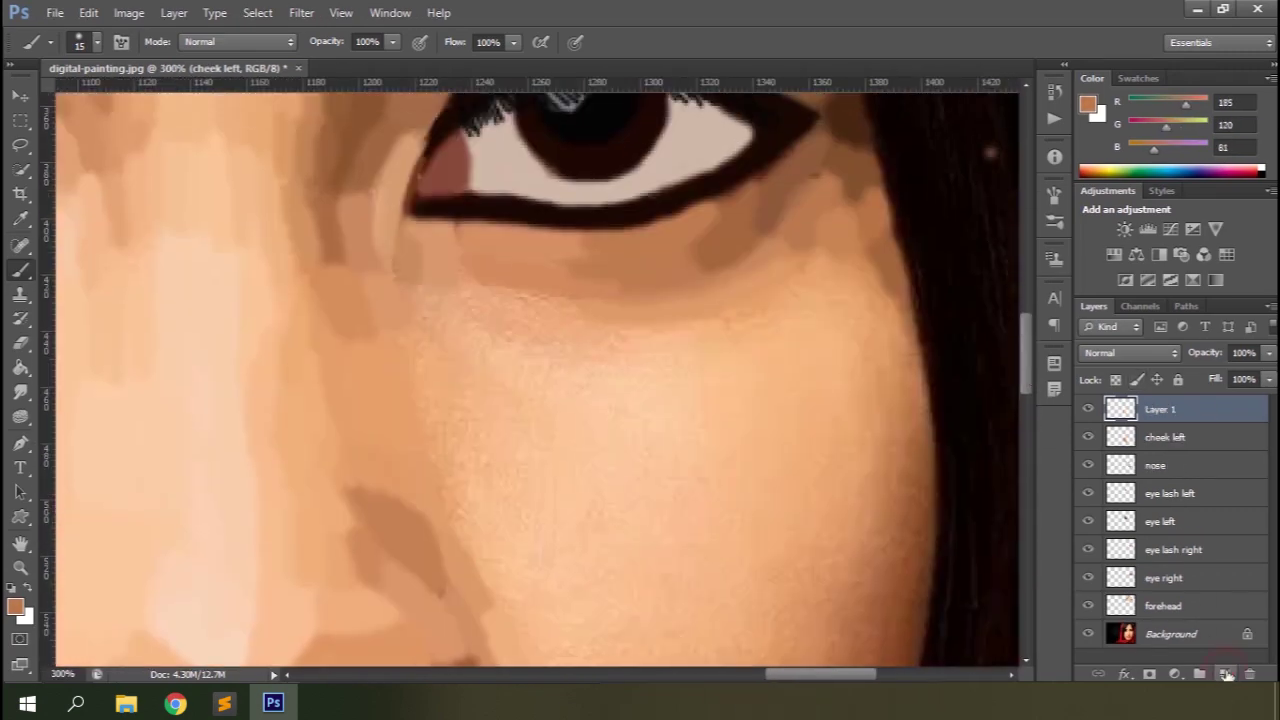
type("cheek right")
key("Return")
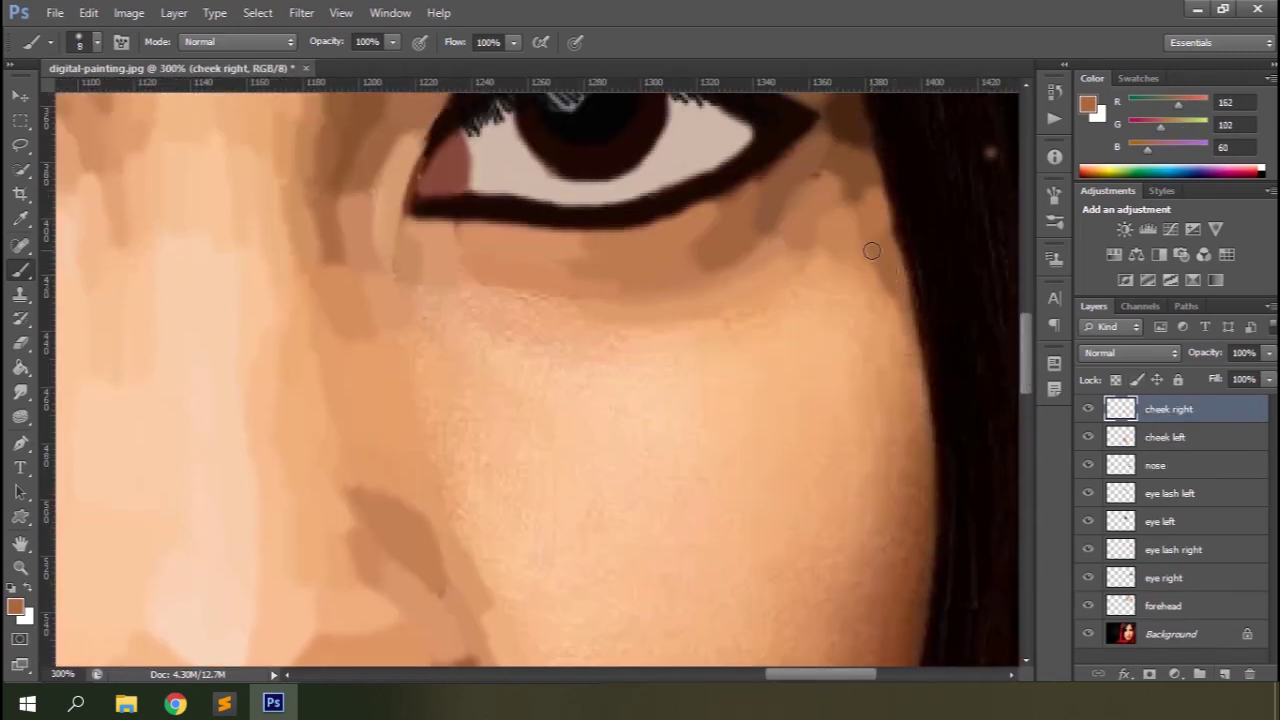
Step: Paint the right cheek beside the nose and under the eye with sampled peach and light skin tones
key("ctrl+plus")
left_click(429, 357, "alt")
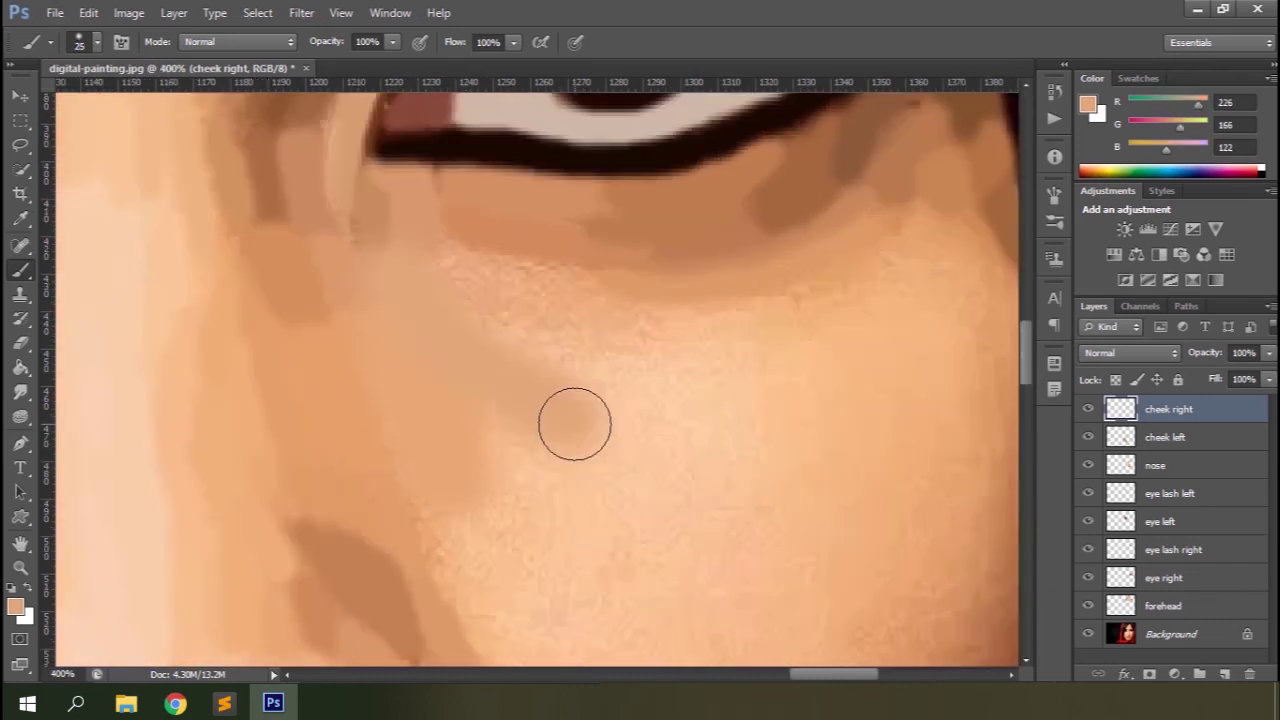
mouse_move(581, 389)
left_mouse_down()
mouse_move(625, 350)
mouse_move(634, 423)
left_mouse_up()
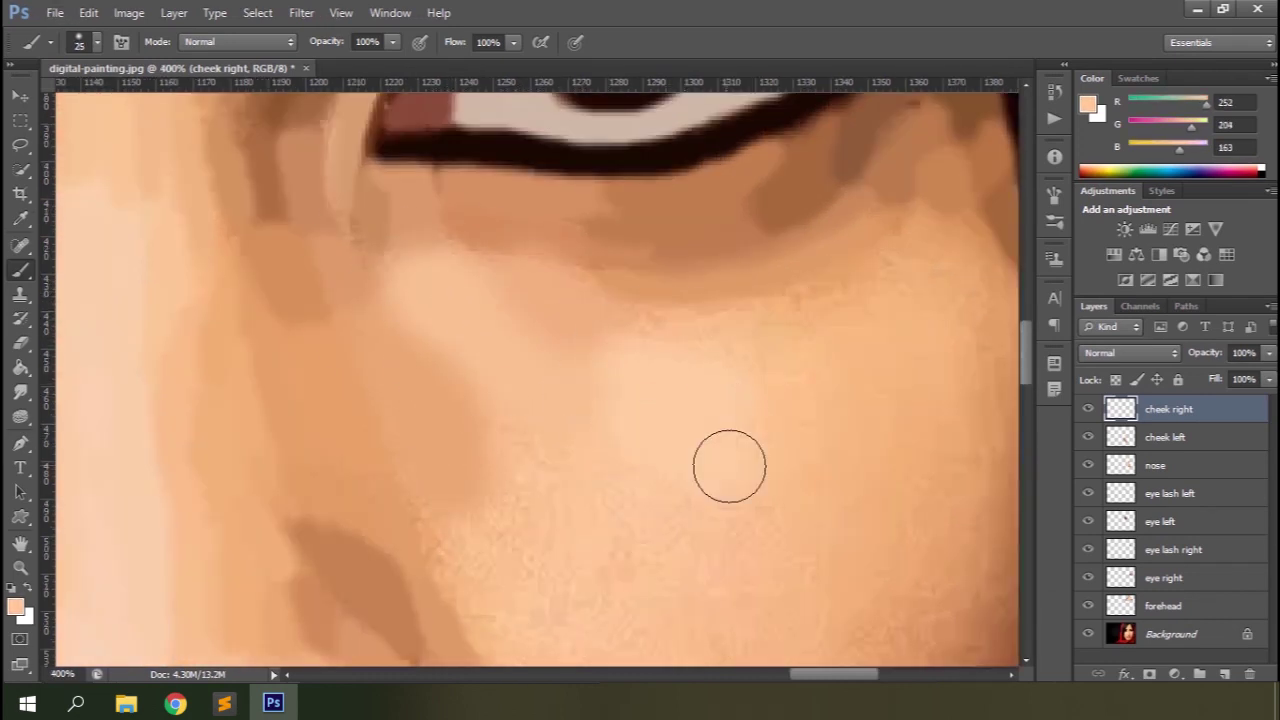
scroll(634, 423, "down", 3)
left_click(489, 407, "alt")
scroll(648, 330, "up", 3)
left_click(651, 303, "alt")
key("bracketleft")
Step: Paint the outer side of the right cheek along the hair with sampled tan and orange tones using a smaller brush
left_click_drag(823, 665, 853, 667)
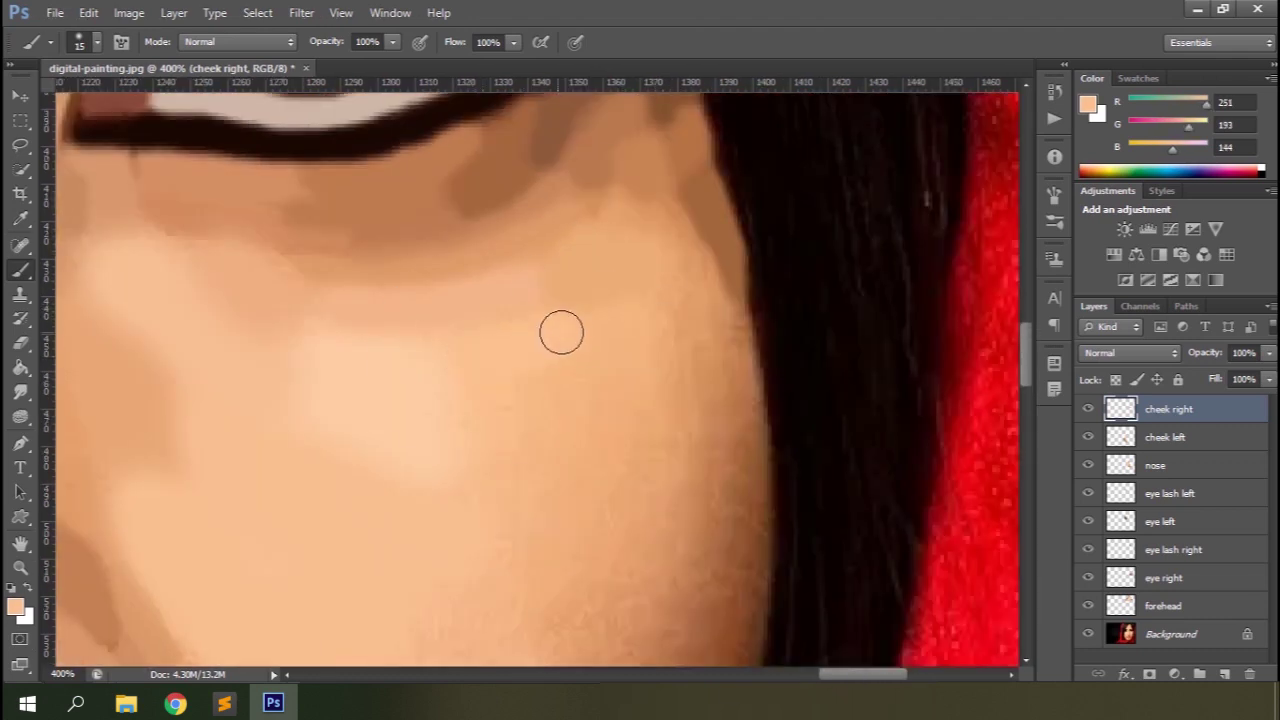
left_click(733, 386, "alt")
key("bracketleft")
key("bracketleft")
left_click(741, 416, "alt")
left_click(710, 432, "alt")
left_click_drag(738, 412, 726, 612)
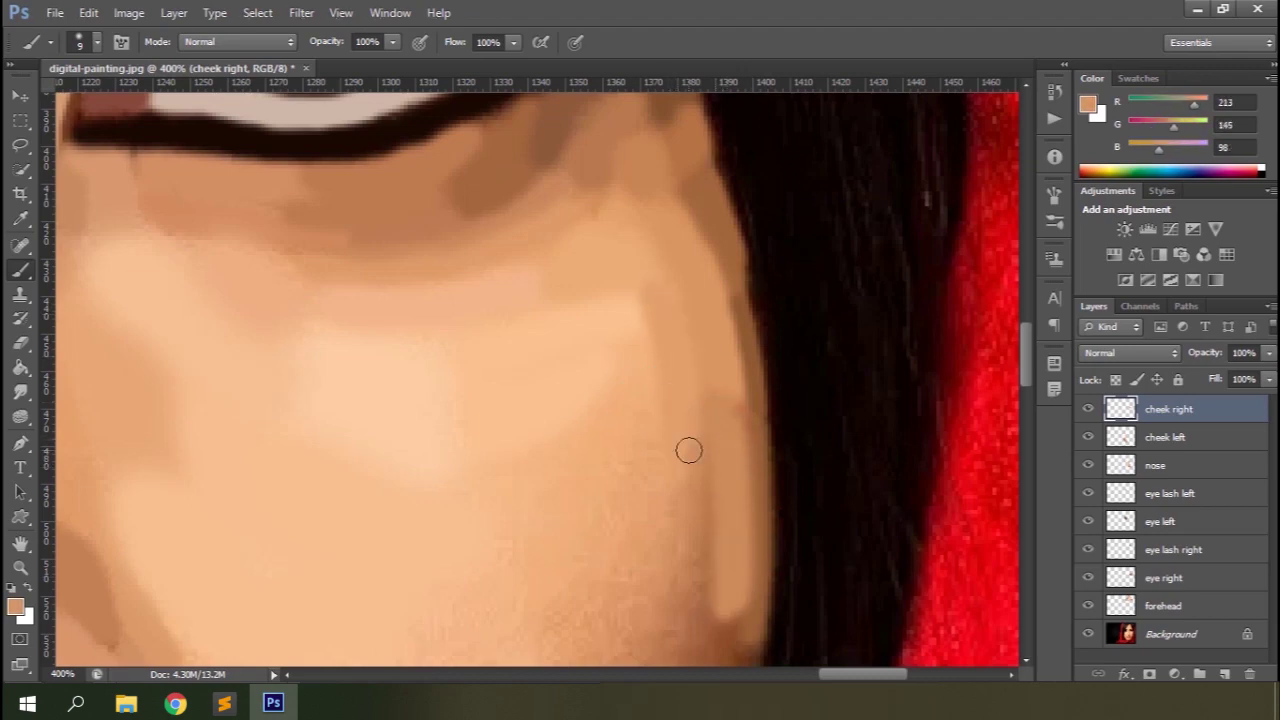
scroll(689, 450, "down", 3)
left_click(666, 380, "alt")
Step: Check the coverage with the Background layer hidden, and paint the shaded cheek edge along the hair with sampled brown tones
scroll(609, 423, "down", 1)
left_click(1088, 634)
left_click(1088, 634)
scroll(471, 314, "down", 2)
left_click(749, 286, "alt")
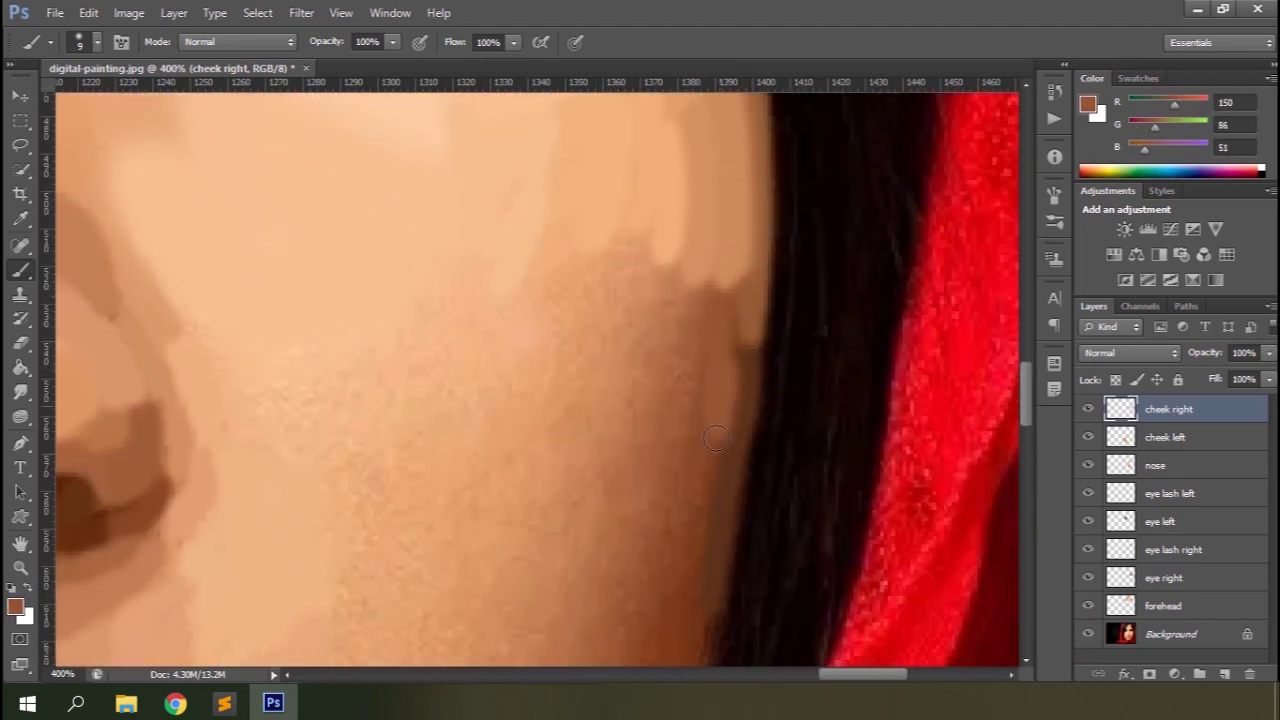
left_click(671, 297, "alt")
mouse_move(671, 297)
left_mouse_down()
mouse_move(646, 316)
mouse_move(618, 567)
mouse_move(628, 332)
mouse_move(583, 348)
mouse_move(570, 427)
left_mouse_up()
Step: Paint the middle of the right cheek down toward the mouth with sampled peach and tan tones
left_click(495, 265, "alt")
left_click(509, 414, "alt")
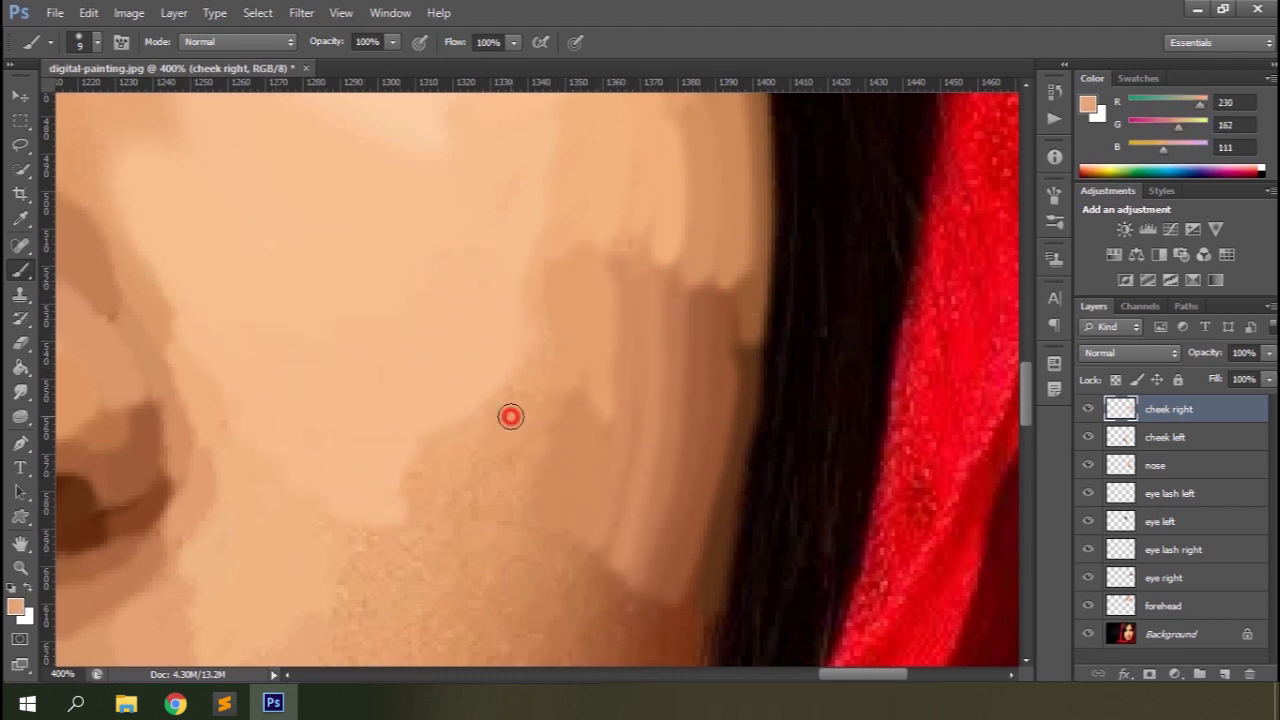
scroll(430, 370, "down", 2)
left_click_drag(326, 338, 329, 440)
left_click(546, 303, "alt")
left_click_drag(546, 303, 574, 346)
Step: Paint the lower shaded part of the right cheek above the jaw with sampled tan and brown tones
left_click(586, 394, "alt")
left_click(585, 394, "alt")
left_click_drag(588, 392, 606, 542)
scroll(680, 500, "down", 3)
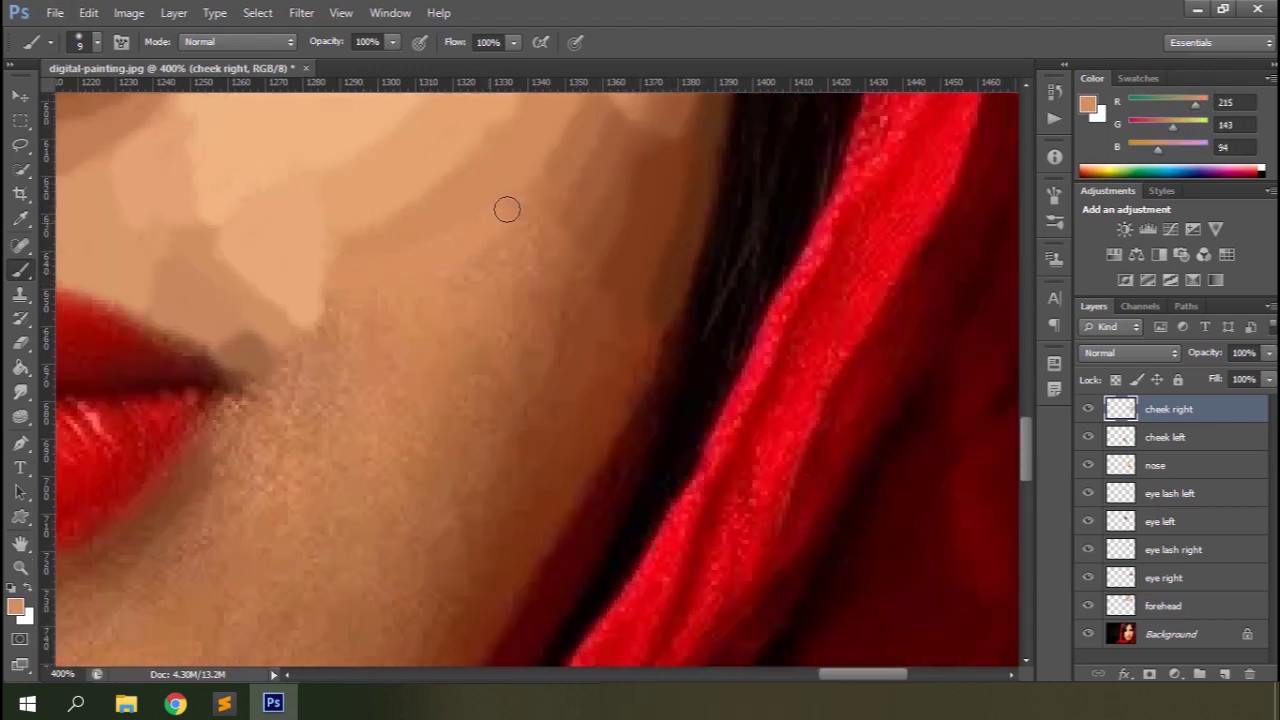
left_click(520, 225, "alt")
left_click(565, 338, "alt")
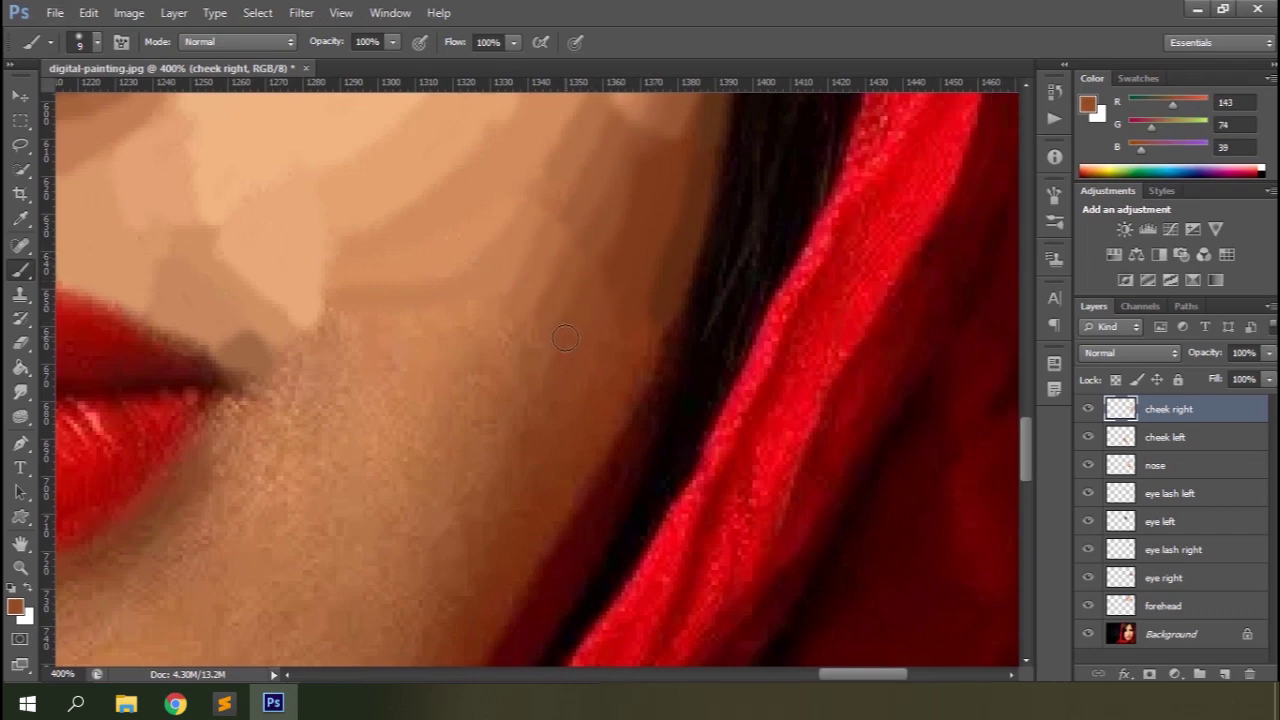
Step: Paint the dark strip between the right jawline and the red headscarf with sampled dark red
left_click(653, 398, "alt")
scroll(584, 570, "down", 3)
left_click(560, 440, "alt")
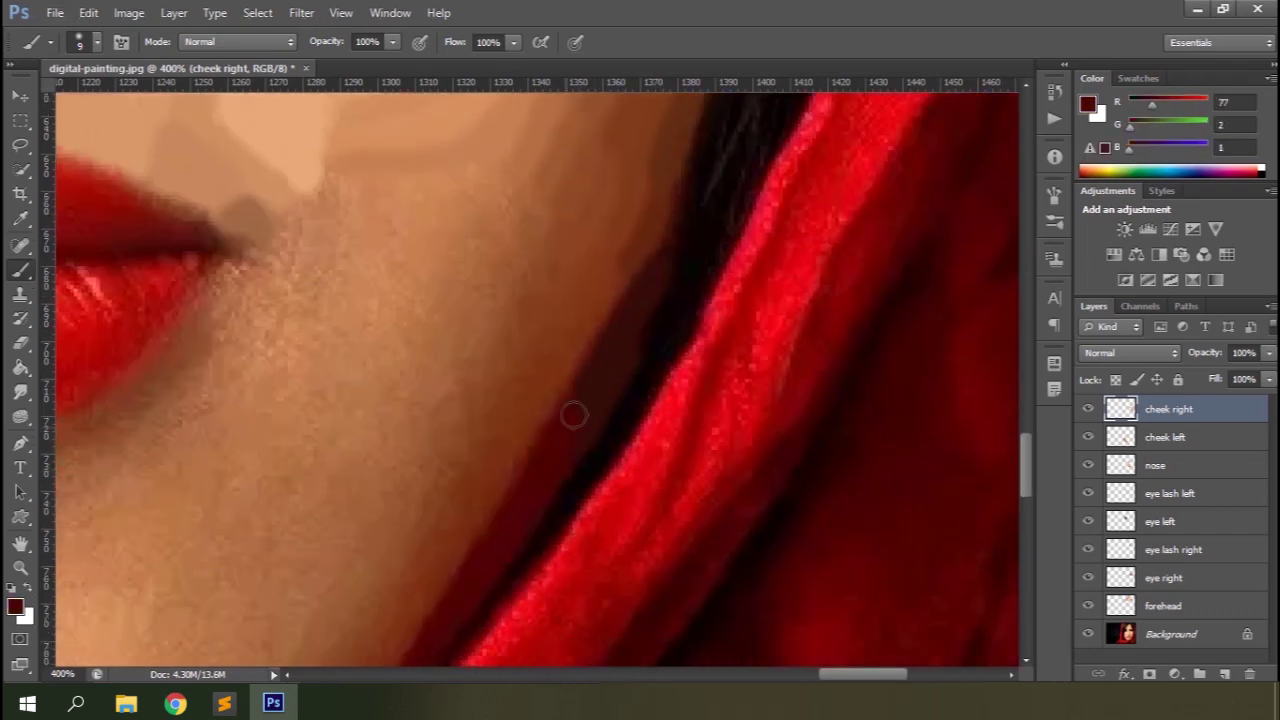
scroll(377, 583, "down", 2)
Step: Paint the skin beside the right mouth corner and down the jaw with sampled tan and brown tones
scroll(697, 443, "up", 5)
left_click(361, 367, "alt")
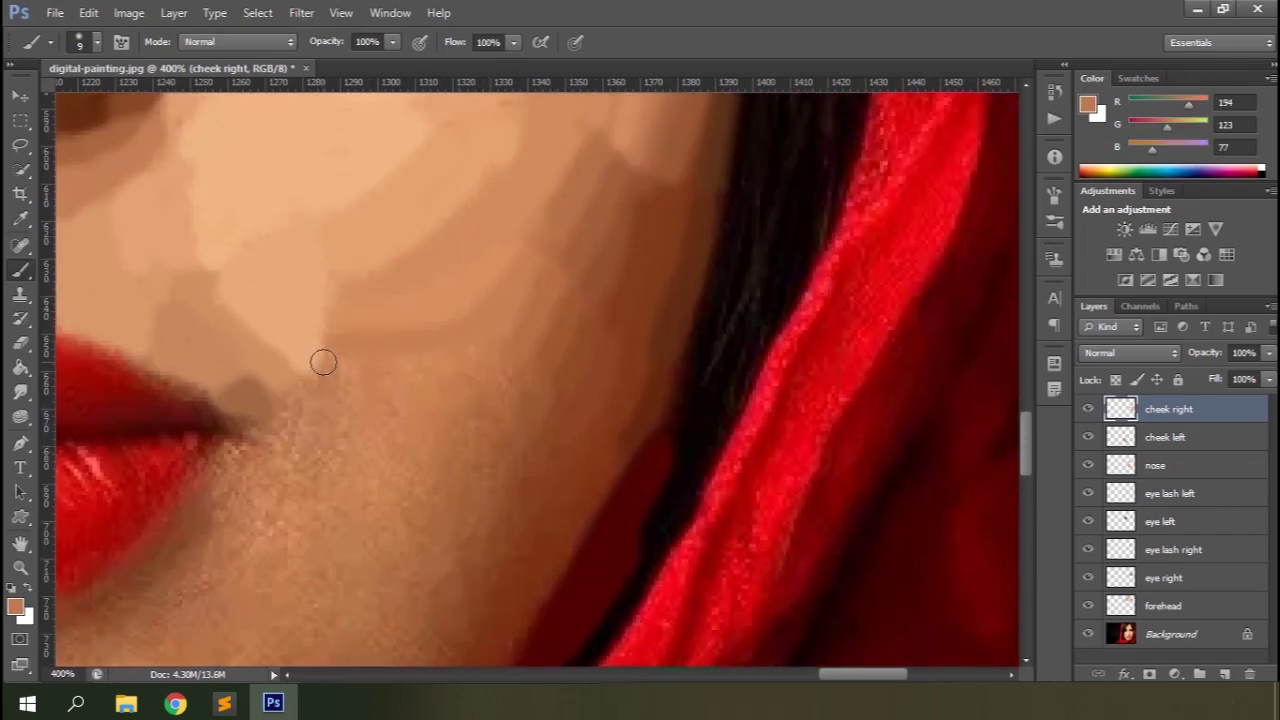
mouse_move(346, 476)
left_mouse_down()
mouse_move(409, 472)
mouse_move(517, 380)
left_mouse_up()
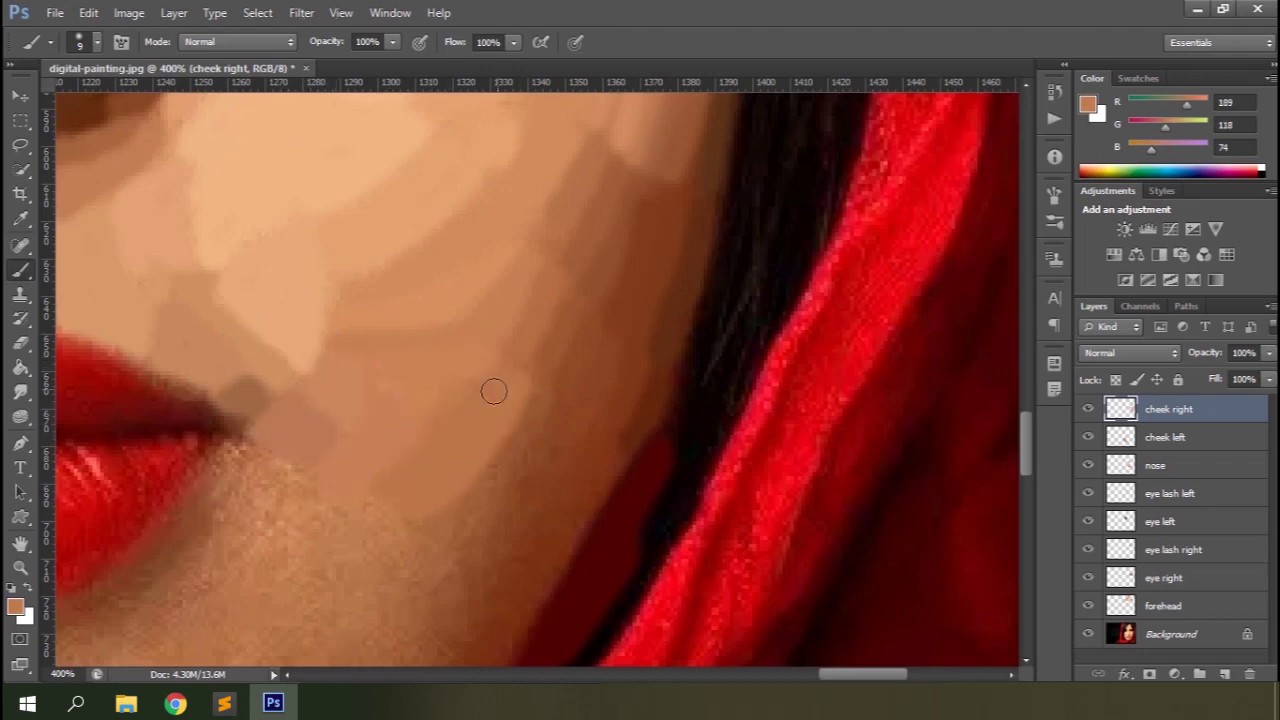
left_click(517, 380, "alt")
left_click_drag(450, 445, 480, 550)
mouse_move(430, 515)
left_mouse_down()
mouse_move(470, 600)
mouse_move(523, 553)
left_mouse_up()
left_click(524, 553, "alt")
Step: Add a new layer named "chin" above the "cheek right" layer
key("ctrl+minus")
key("ctrl+minus")
key("ctrl+minus")
key("ctrl+minus")
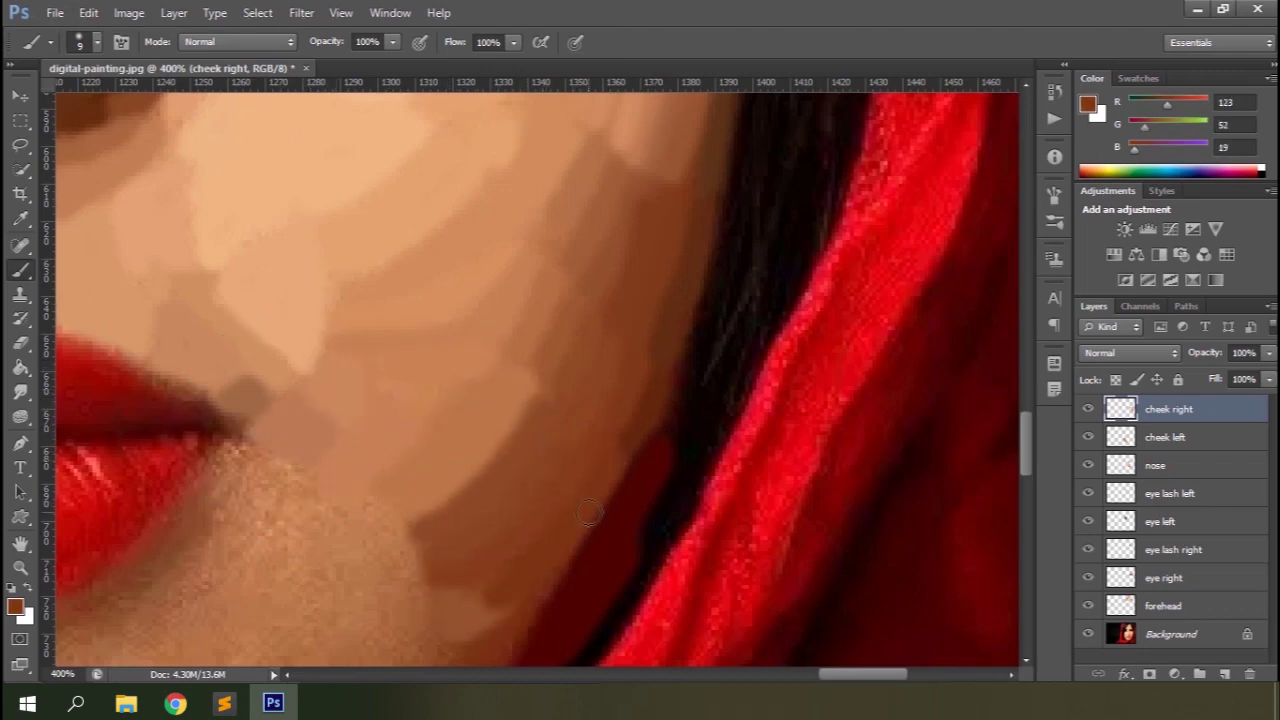
key("ctrl+minus")
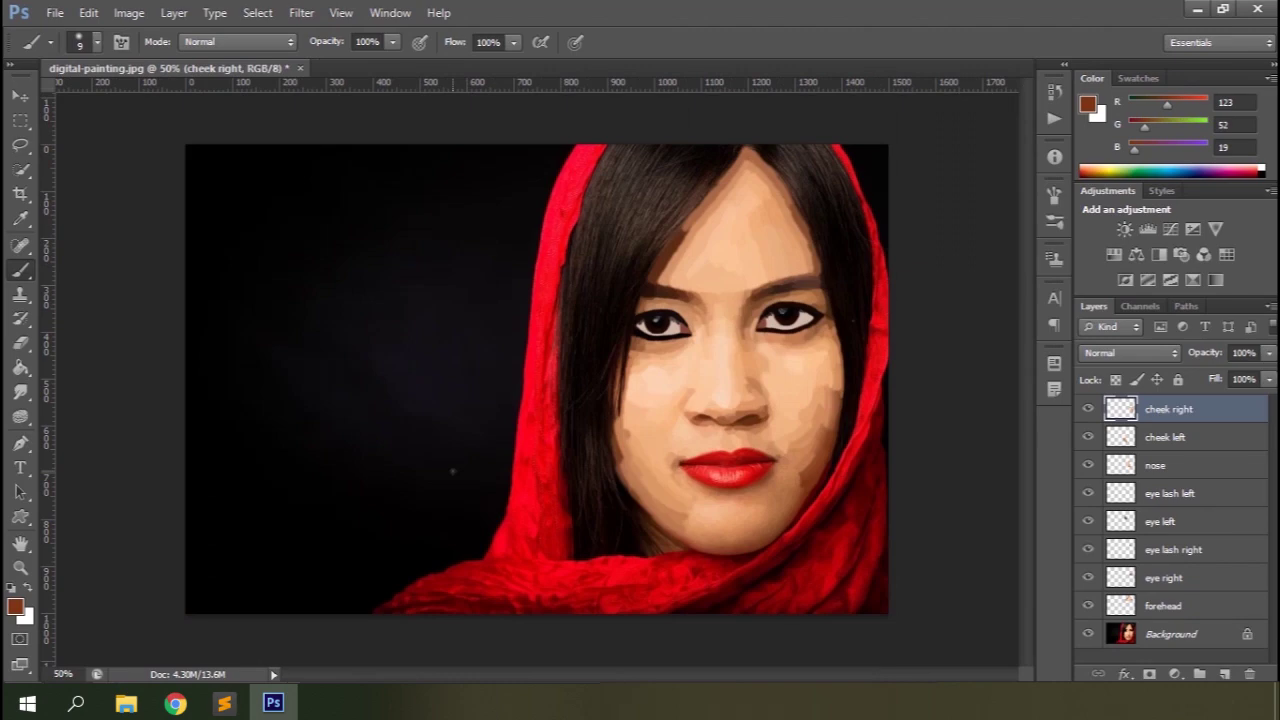
left_click(1224, 675)
key("Return")
Step: Paint the lower edge of the chin along the headscarf with sampled dark reddish-brown using a size 15 brush
key("ctrl+plus")
key("ctrl+plus")
key("ctrl+plus")
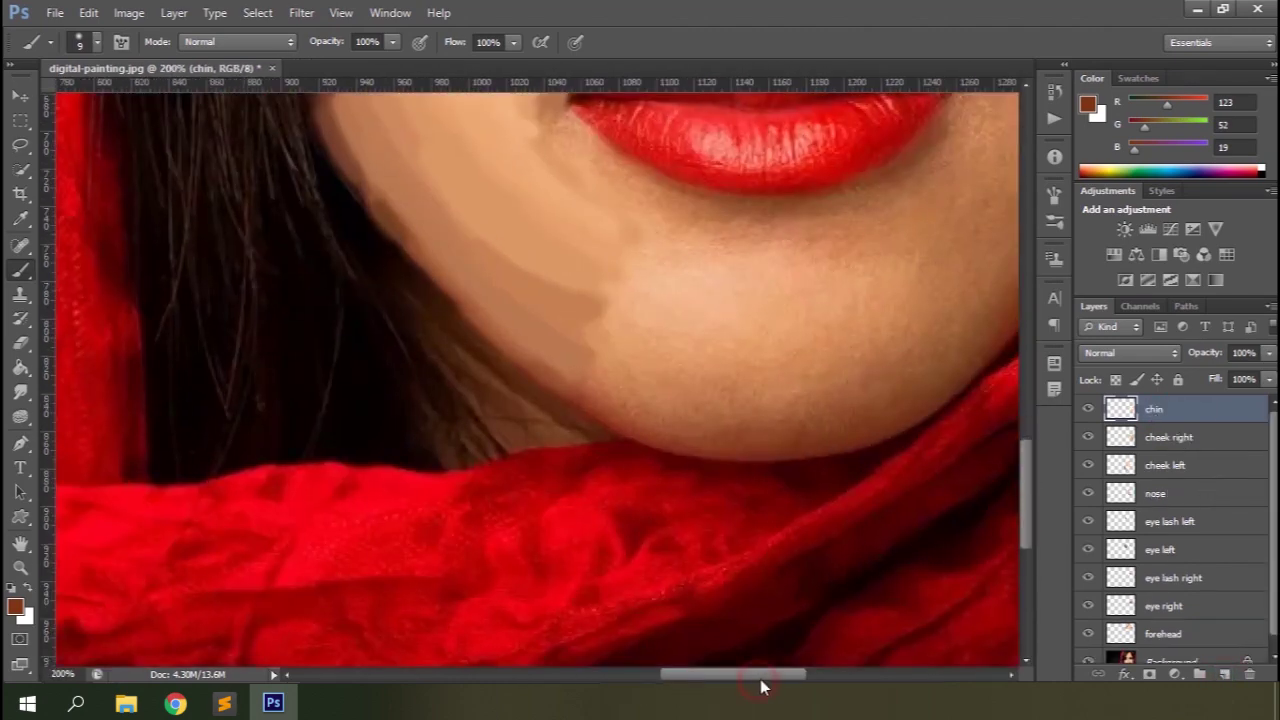
left_click_drag(1028, 530, 1028, 482)
scroll(437, 603, "up", 1)
mouse_move(403, 572)
left_mouse_down()
mouse_move(499, 599)
mouse_move(696, 601)
mouse_move(807, 563)
mouse_move(875, 518)
left_mouse_up()
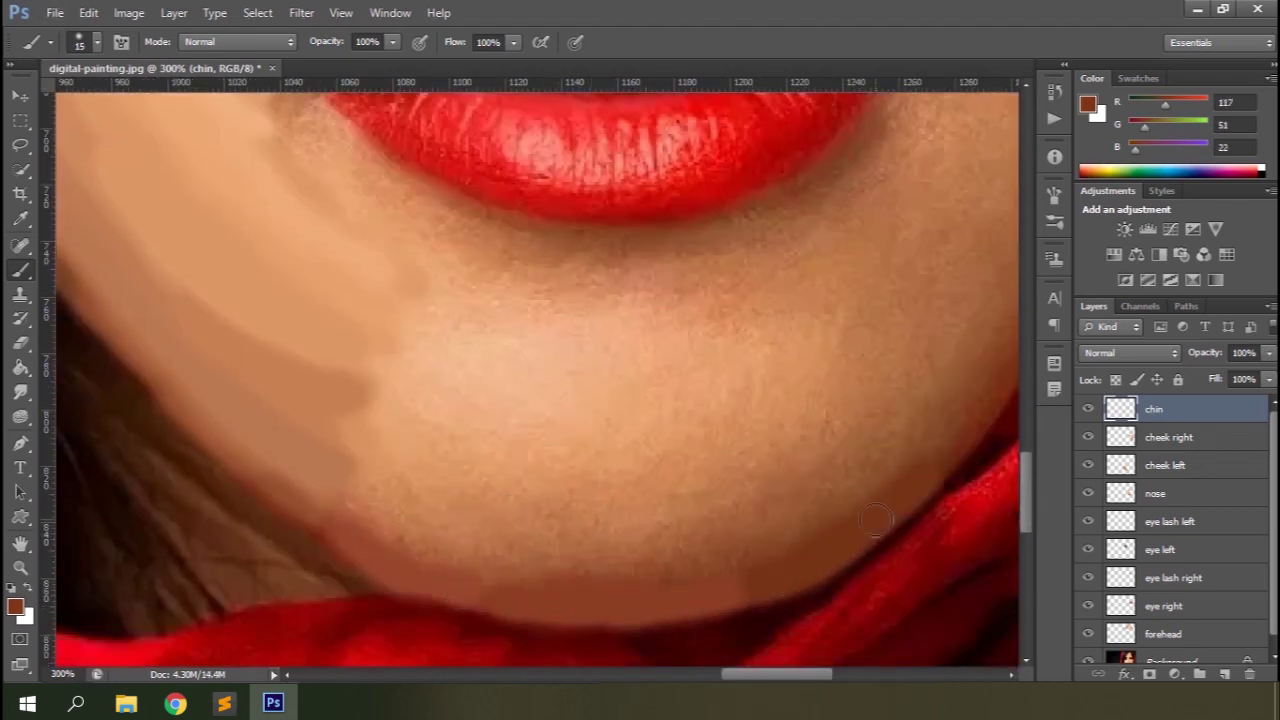
Step: Paint the lower and middle chin above the dark edge with sampled brown, tan and peach tones
scroll(277, 491, "right", 2)
left_click(286, 463, "alt")
left_click(445, 465, "alt")
mouse_move(445, 500)
left_mouse_down()
mouse_move(489, 523)
mouse_move(449, 557)
mouse_move(650, 550)
left_mouse_up()
left_click_drag(530, 512, 546, 530)
left_click(306, 397, "alt")
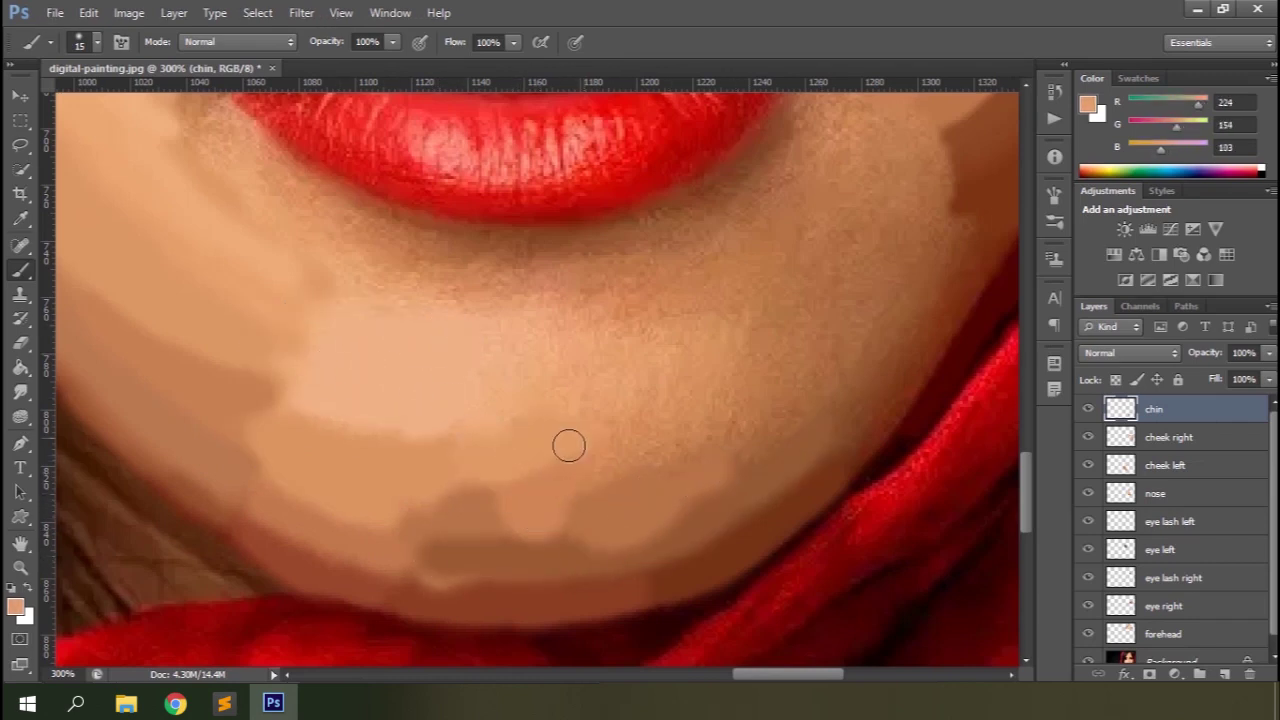
left_click(717, 420, "alt")
Step: Paint the shadow under the lower lip and the skin just beneath it with sampled brown and peach tones
scroll(736, 425, "up", 2)
left_click(218, 200, "alt")
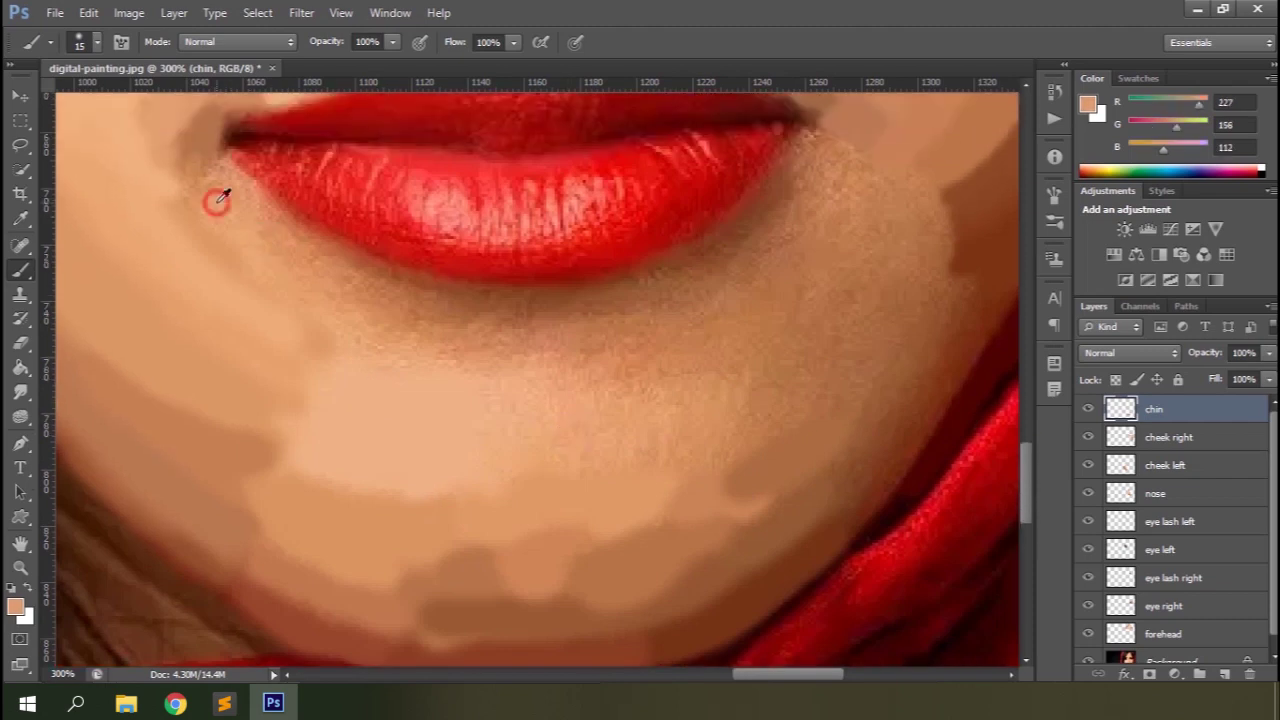
mouse_move(358, 282)
left_mouse_down()
mouse_move(566, 312)
mouse_move(647, 298)
mouse_move(787, 184)
left_mouse_up()
left_click(405, 344, "alt")
mouse_move(350, 360)
left_mouse_down()
mouse_move(586, 351)
mouse_move(690, 325)
left_mouse_up()
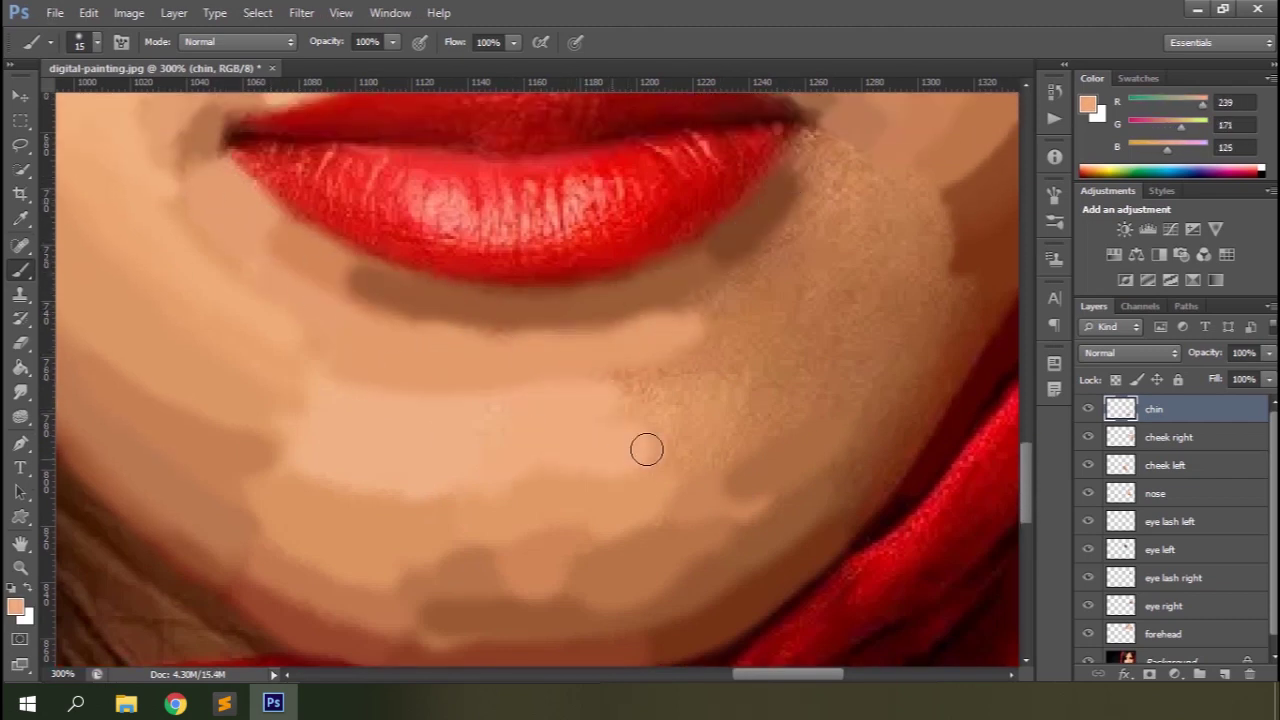
Step: Paint the right side of the chin up to the mouth corners with sampled peach, tan and brown tones
mouse_move(506, 476)
left_mouse_down()
mouse_move(617, 434)
mouse_move(611, 396)
mouse_move(655, 372)
left_mouse_up()
left_click(666, 366, "alt")
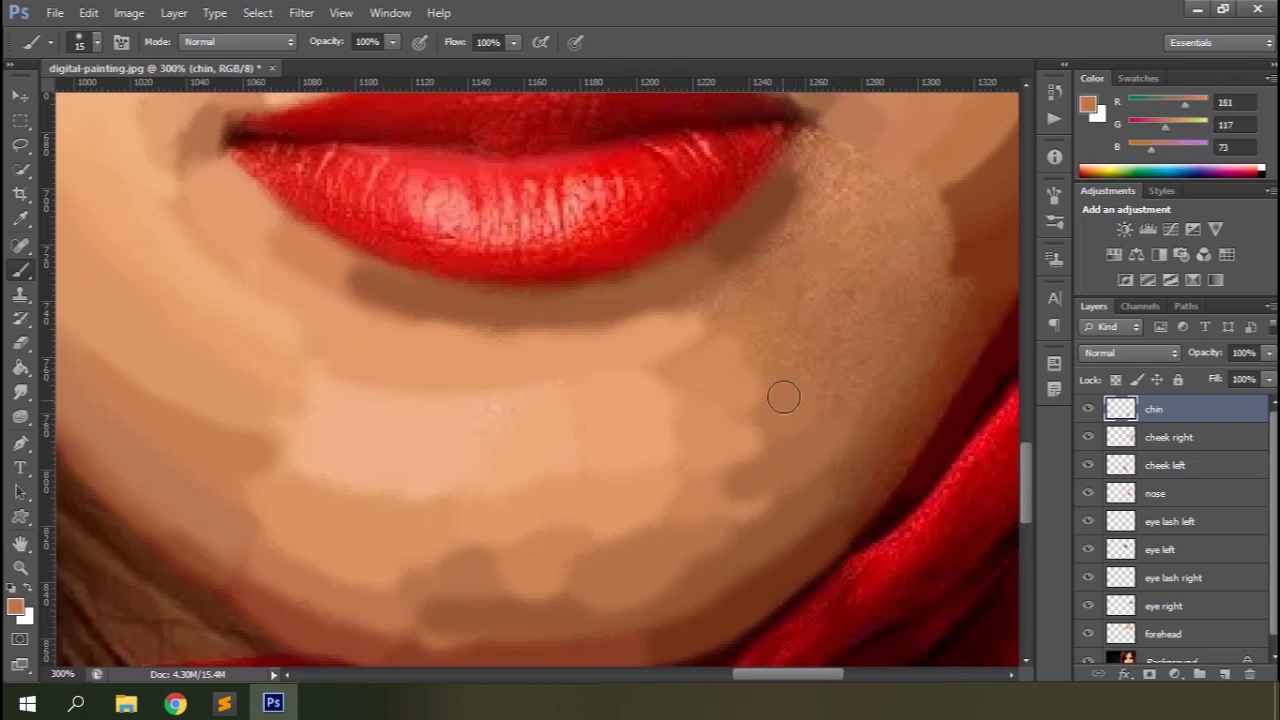
left_click_drag(775, 677, 792, 677)
left_click(752, 319, "alt")
scroll(673, 388, "up", 3)
left_click(690, 390, "alt")
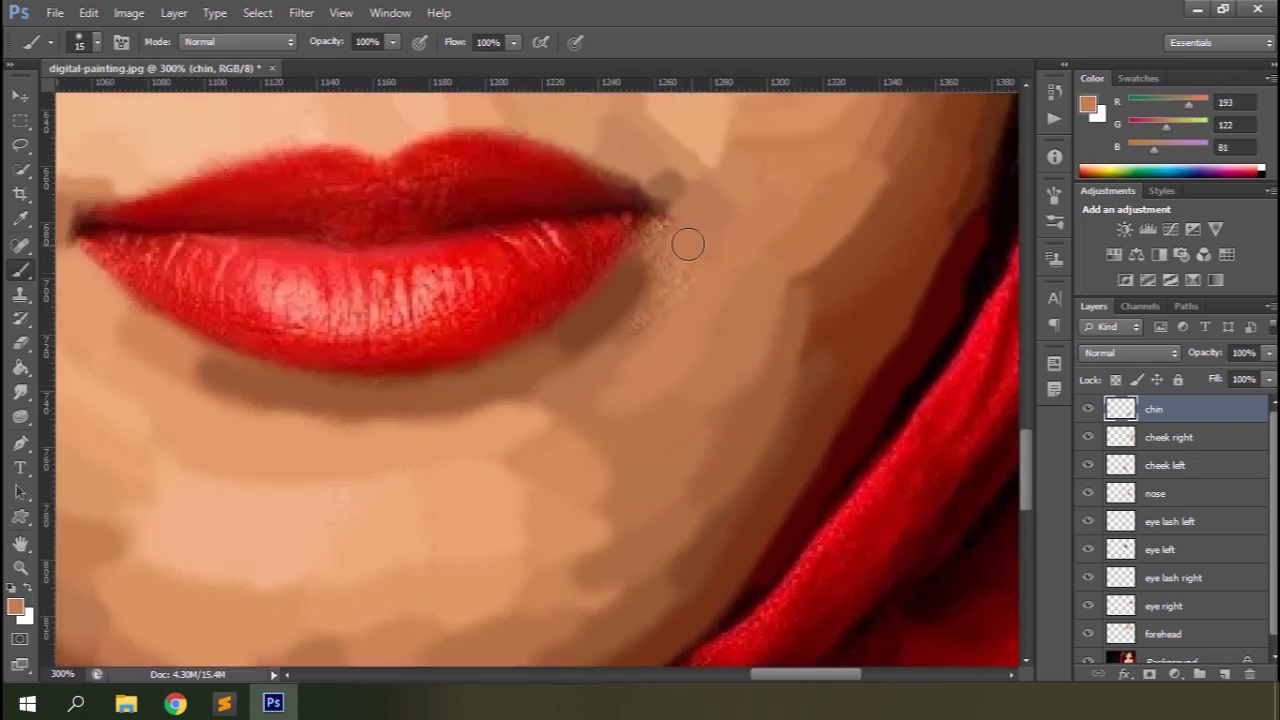
key("ctrl+minus")
left_click(191, 294, "alt")
Step: Add a new layer named "lips" above the "chin" layer
key("ctrl+minus")
key("ctrl+minus")
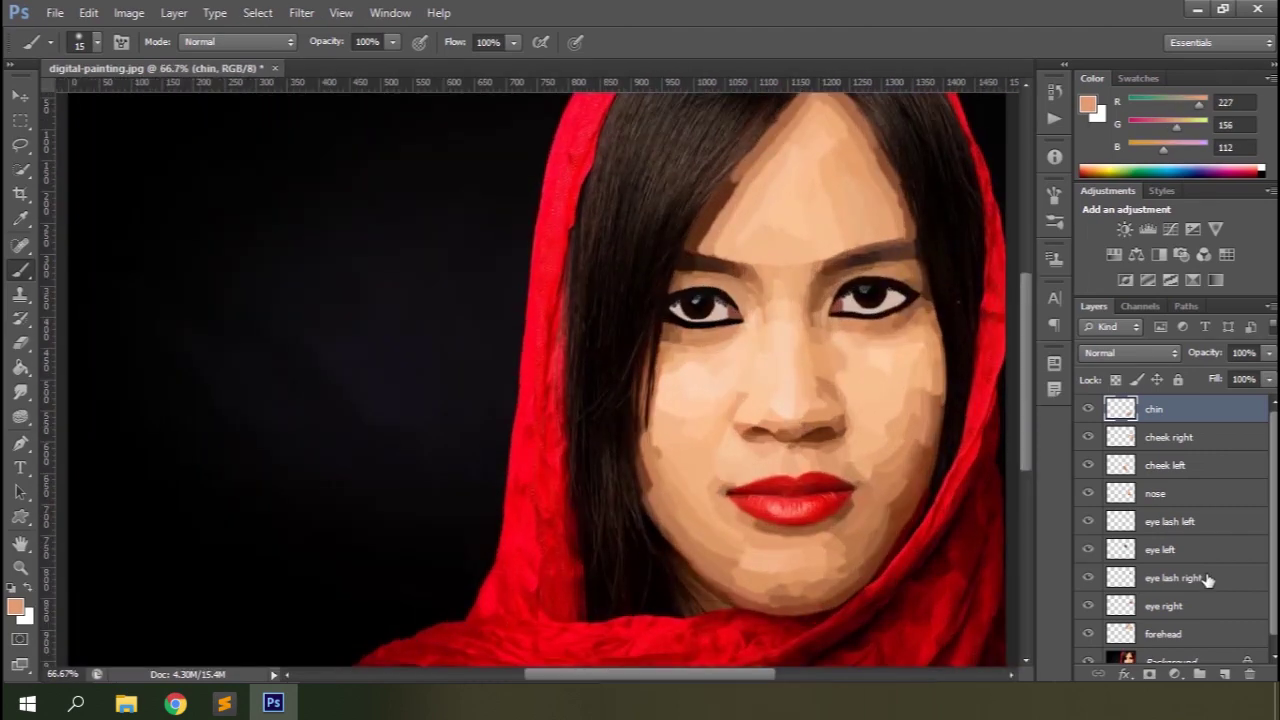
left_click(1225, 674)
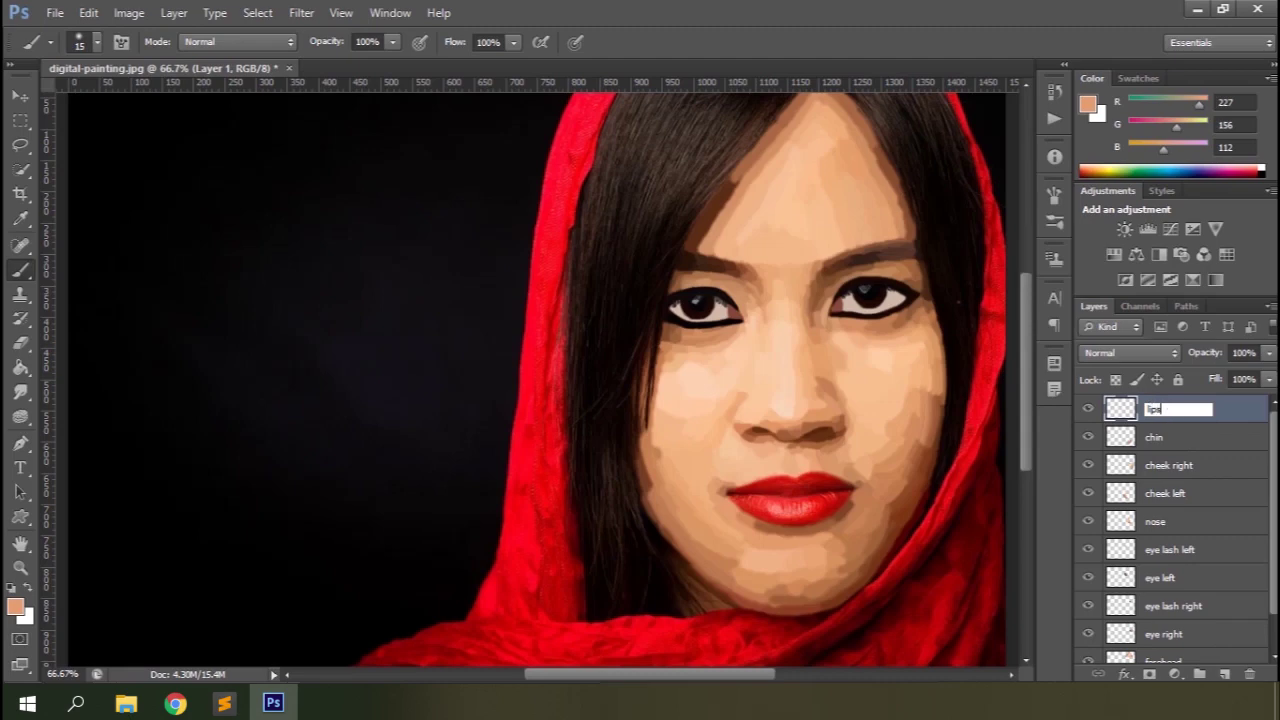
key("Return")
Step: Paint the upper lip with sampled bright and dark red tones using a size 8 brush
scroll(620, 385, "up", 5)
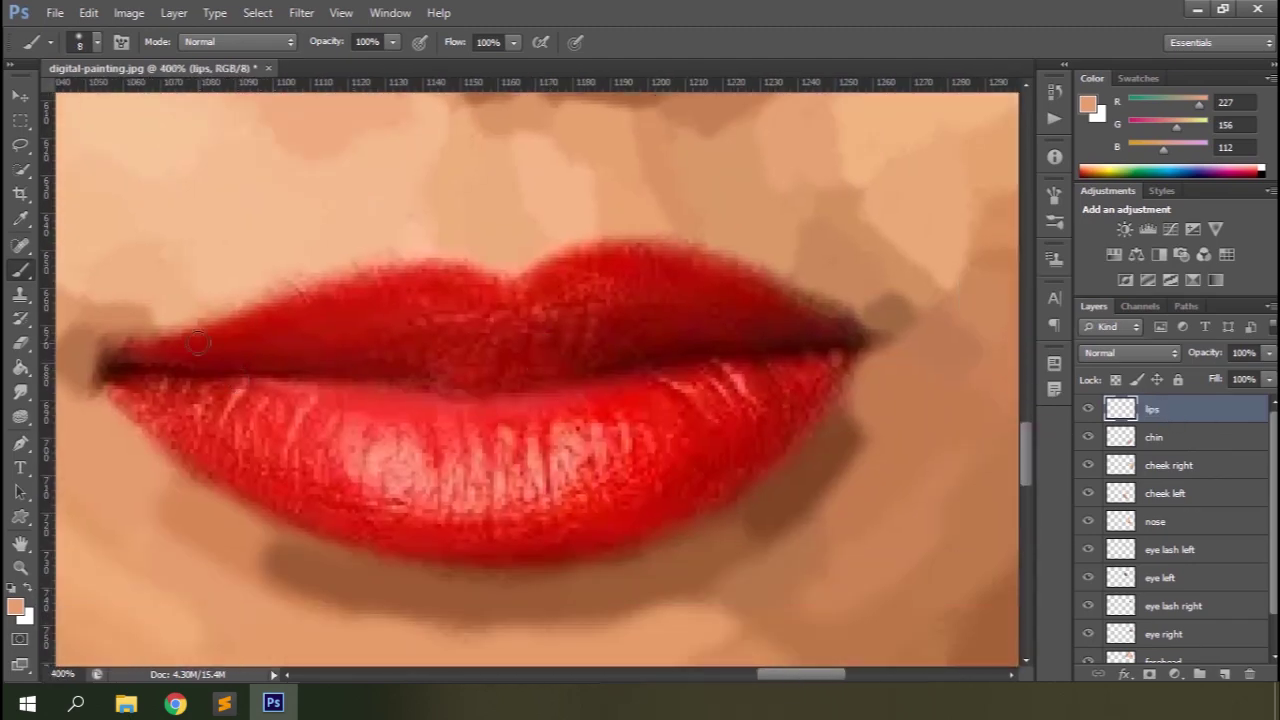
left_click(205, 341, "alt")
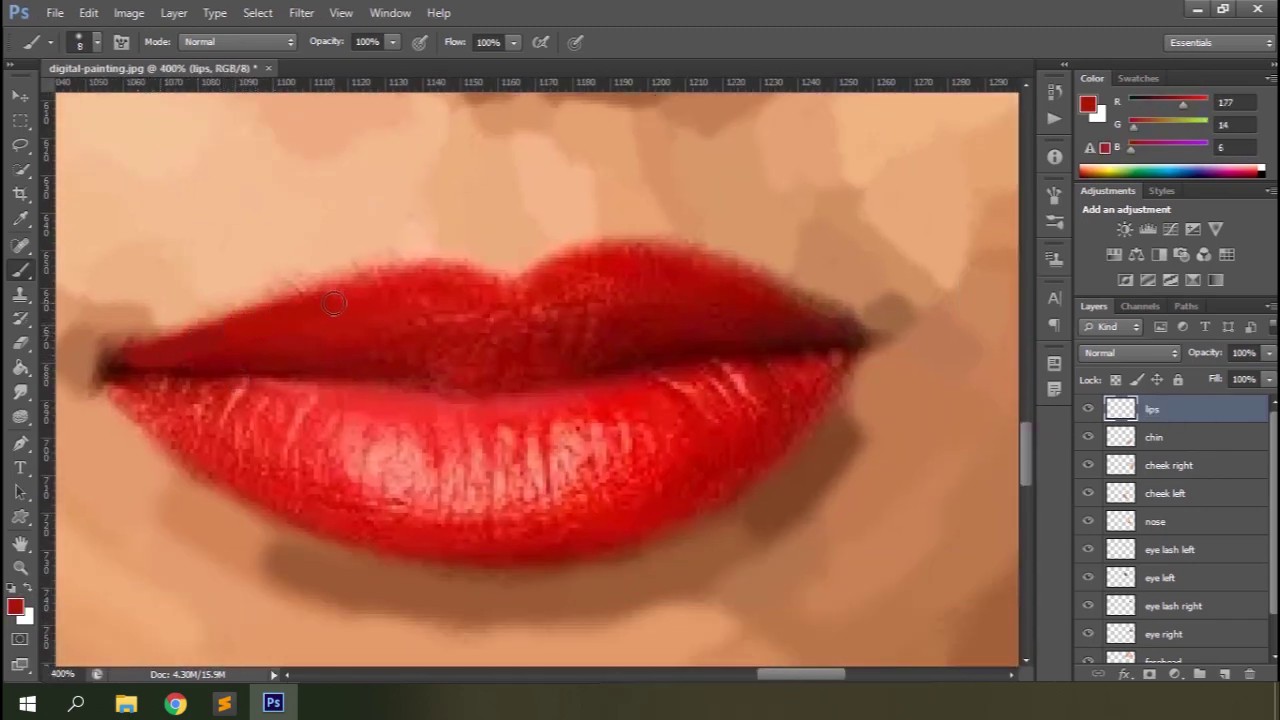
left_click(414, 278, "alt")
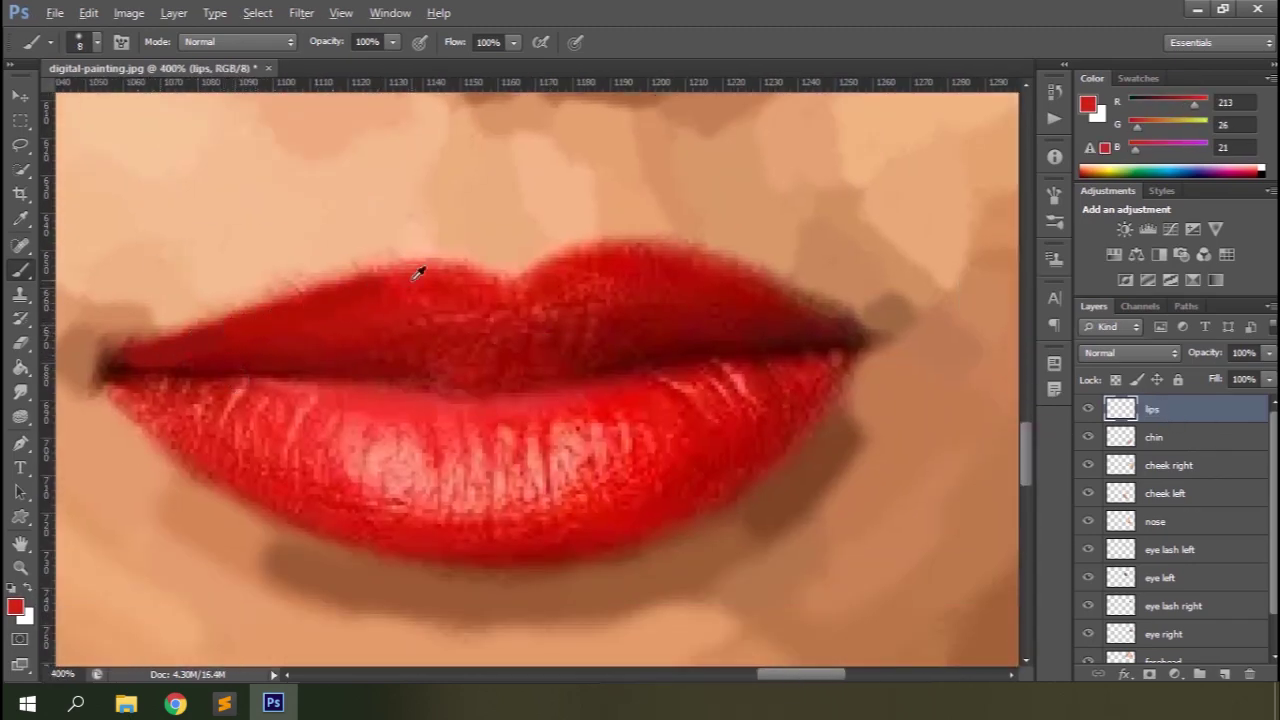
left_click(766, 293, "alt")
left_click_drag(766, 293, 776, 300)
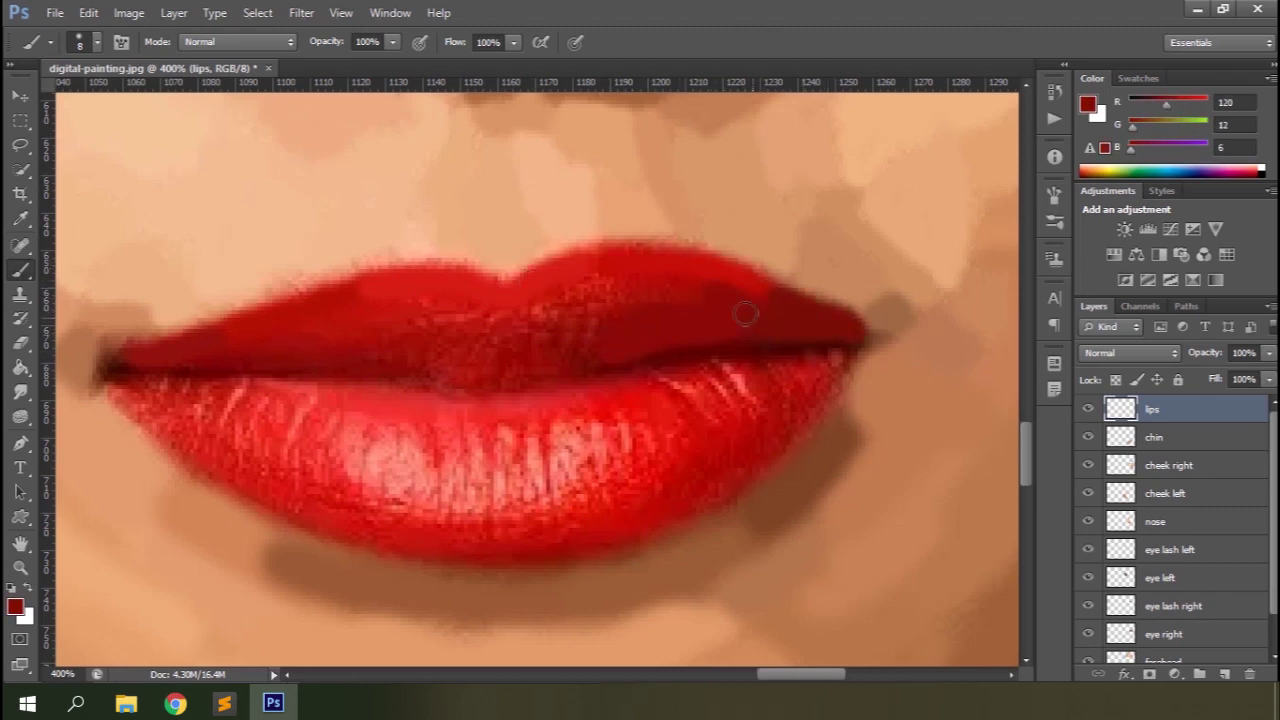
mouse_move(592, 283)
left_mouse_down()
mouse_move(526, 343)
mouse_move(471, 306)
left_mouse_up()
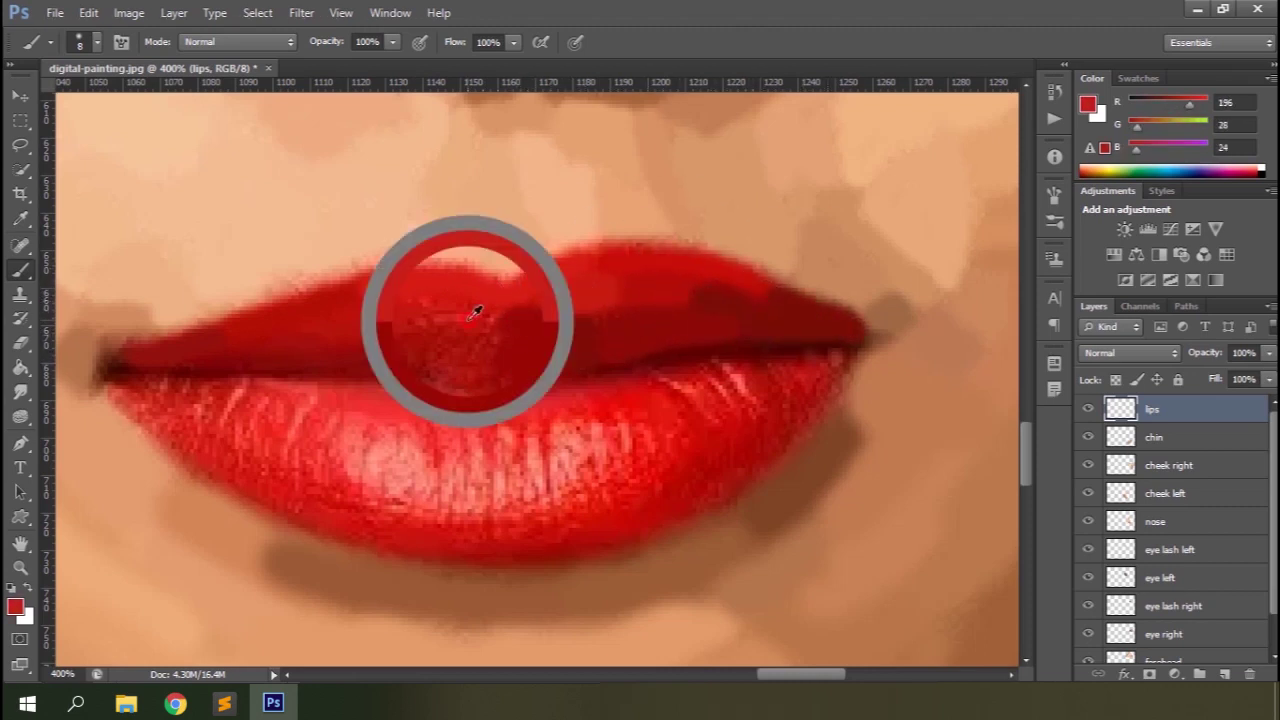
Step: Paint the left and middle of the lower lip with sampled reds, filling its central highlight with salmon pink
mouse_move(122, 398)
left_mouse_down()
mouse_move(246, 449)
mouse_move(240, 415)
mouse_move(145, 385)
mouse_move(226, 408)
left_mouse_up()
left_click(325, 490, "alt")
left_click(257, 463, "alt")
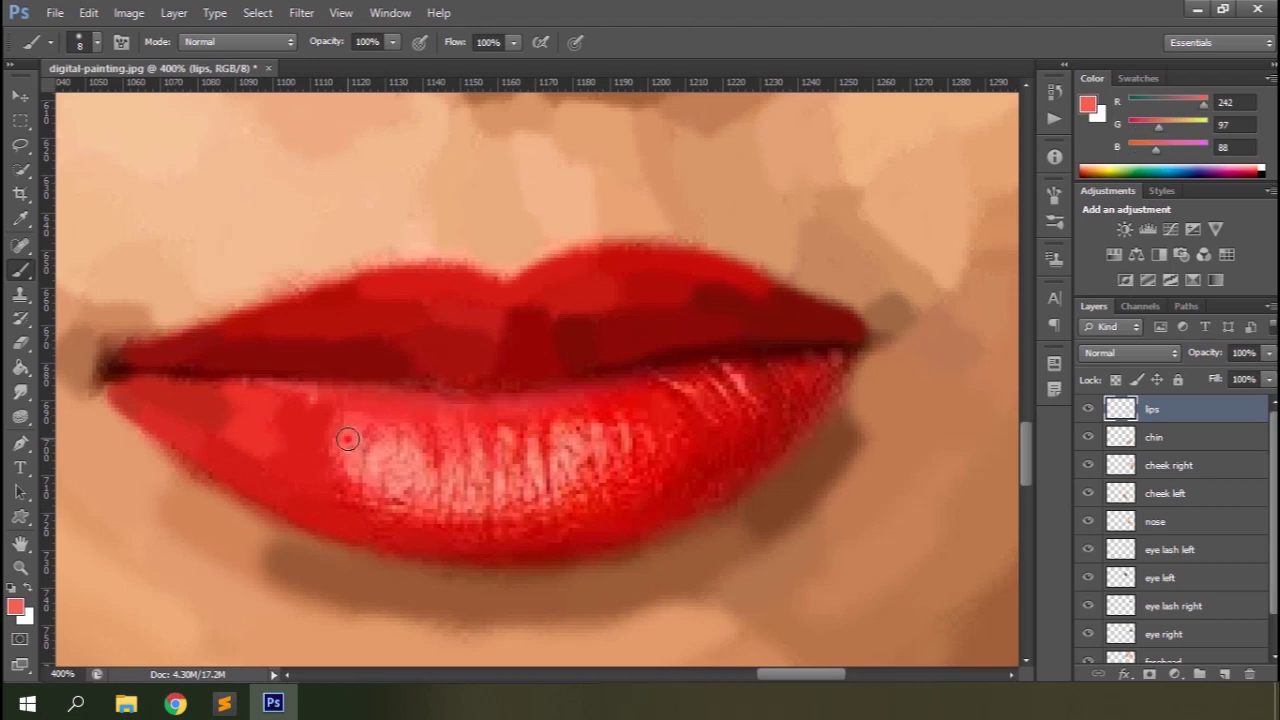
mouse_move(416, 471)
left_mouse_down()
mouse_move(536, 473)
mouse_move(417, 426)
mouse_move(550, 416)
mouse_move(488, 433)
mouse_move(360, 415)
left_mouse_up()
left_click(432, 425, "alt")
left_click(335, 470, "alt")
mouse_move(340, 480)
left_mouse_down()
mouse_move(371, 533)
mouse_move(428, 527)
mouse_move(556, 548)
mouse_move(557, 507)
mouse_move(611, 482)
left_mouse_up()
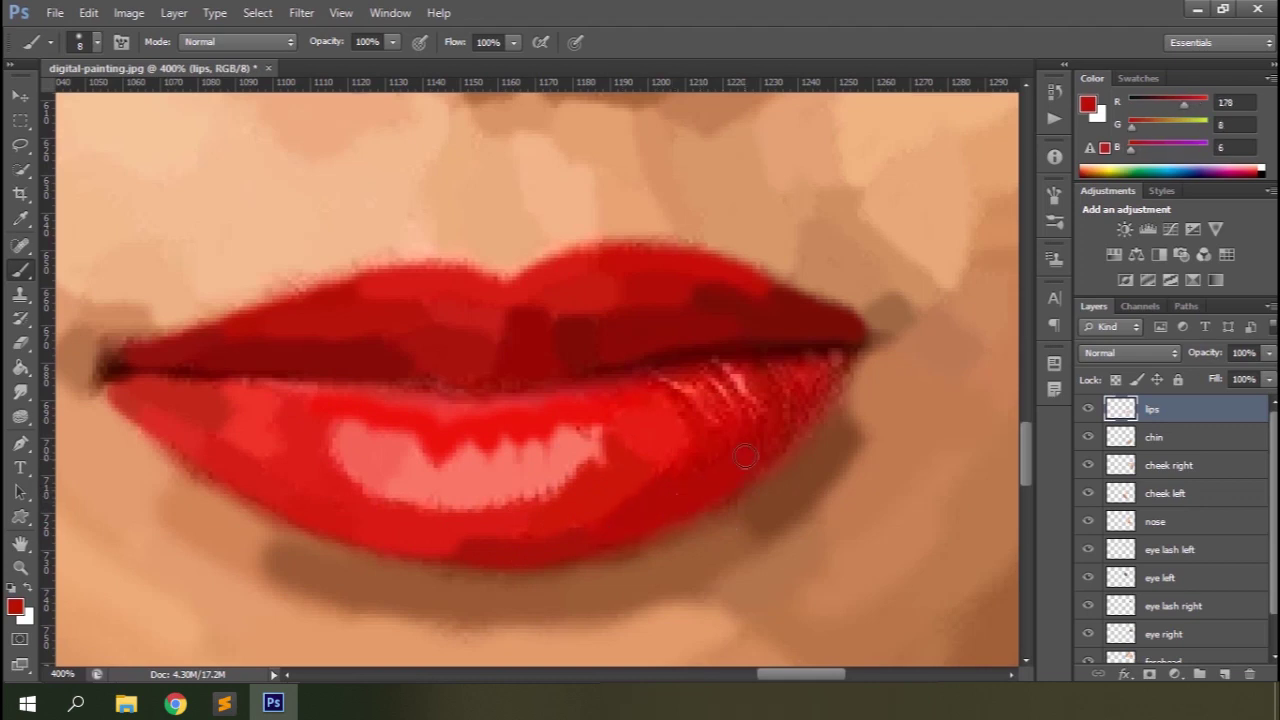
Step: Paint the right part of the lower lip with sampled reds and reduce the brush size to 5
left_click(729, 381, "alt")
key("bracketleft")
key("bracketleft")
key("bracketleft")
Step: Paint the parting line between the lips with sampled dark red and touch up both mouth corners
left_click(837, 352, "alt")
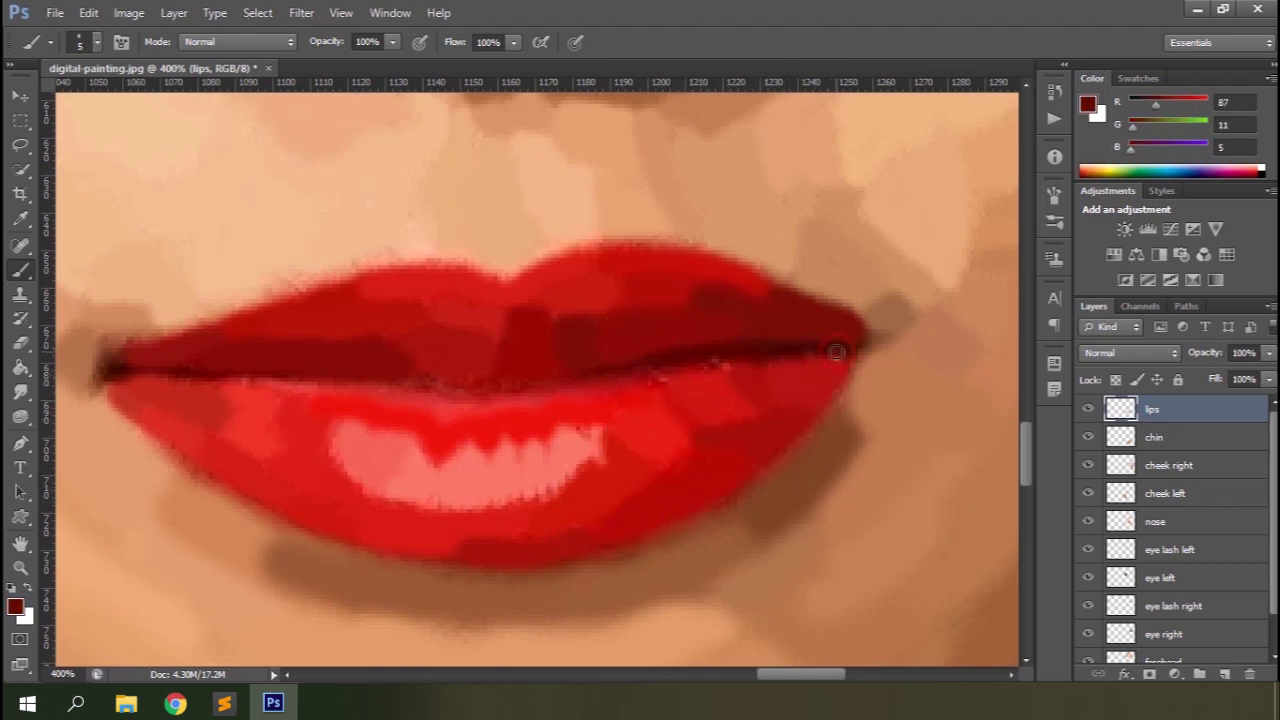
mouse_move(632, 372)
left_mouse_down()
mouse_move(507, 389)
mouse_move(120, 376)
left_mouse_up()
left_click(102, 372, "alt")
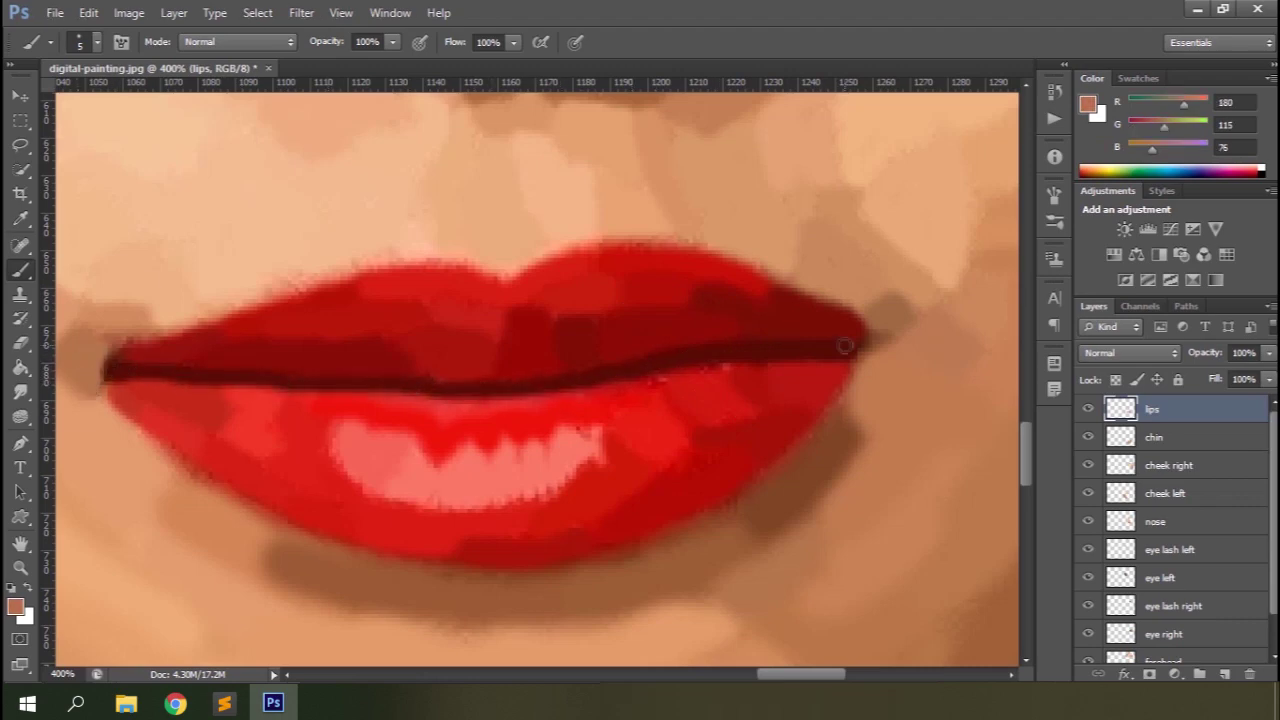
left_click(857, 371, "alt")
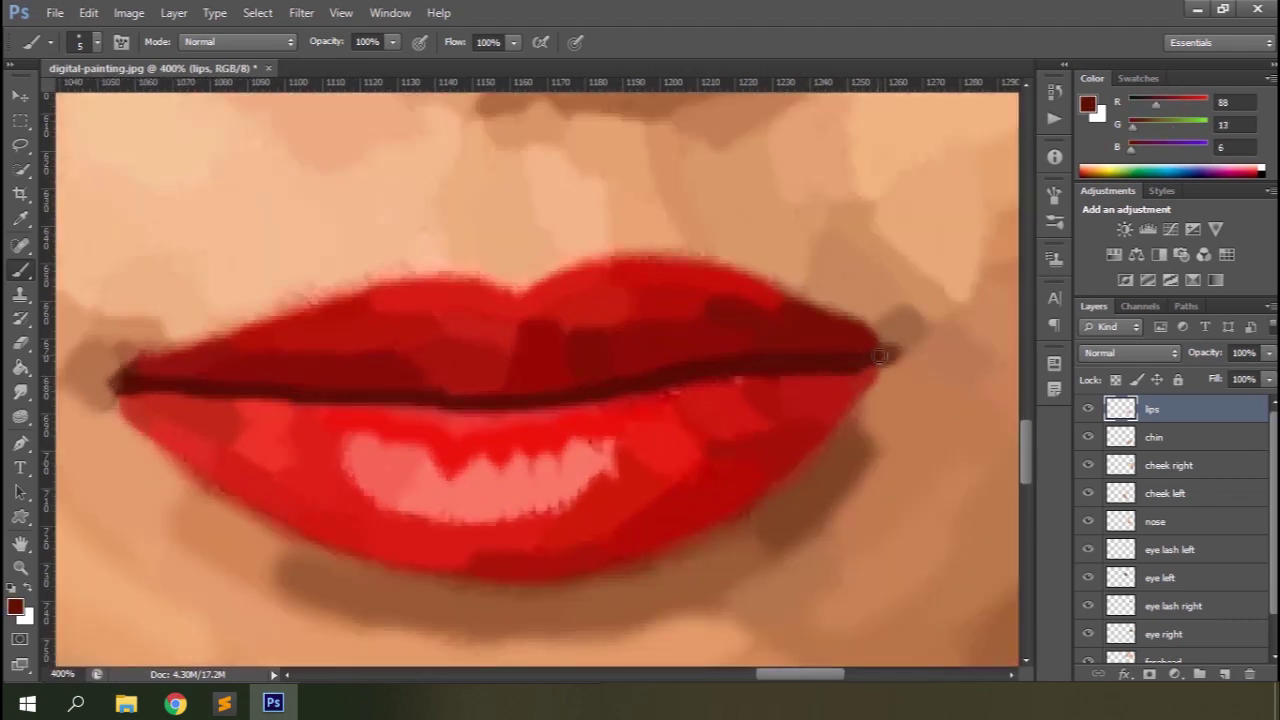
key("ctrl+minus")
key("ctrl+minus")
key("ctrl+minus")
key("ctrl+plus")
key("ctrl+plus")
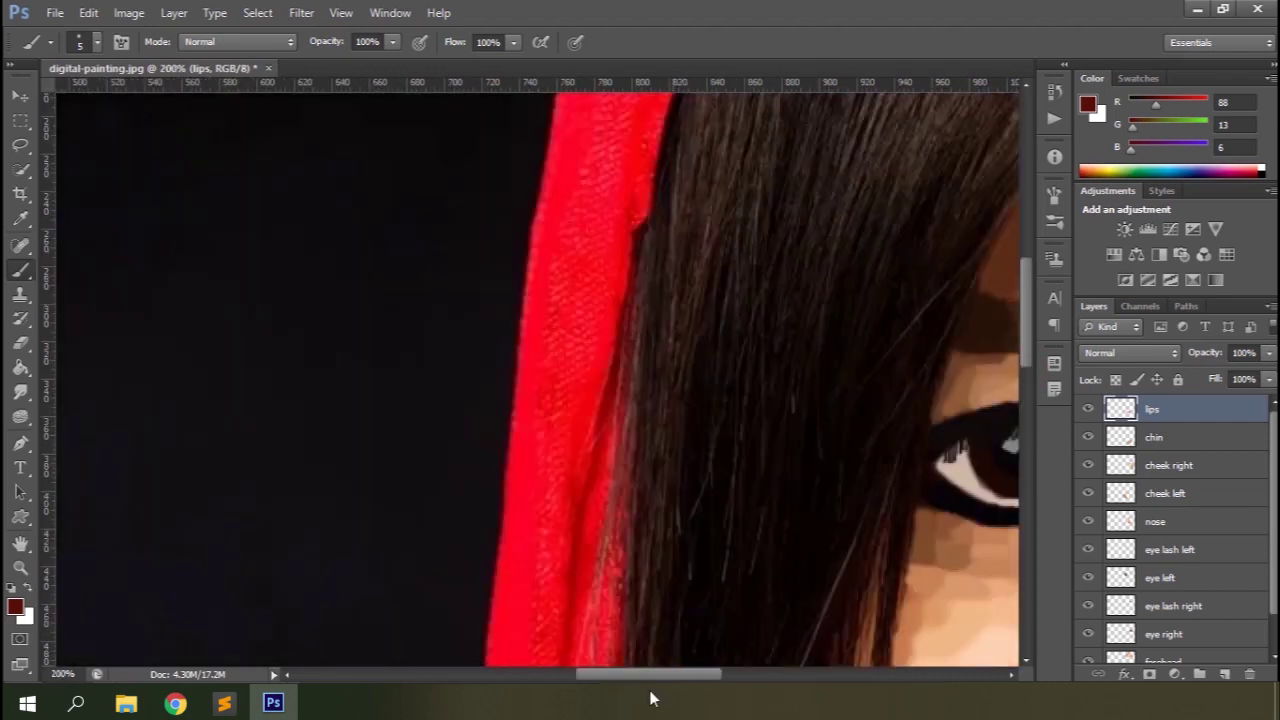
Step: Add a new layer named hair above the lips layer for painting the hair
scroll(772, 417, "right", 5)
scroll(772, 417, "up", 5)
left_click(1224, 674)
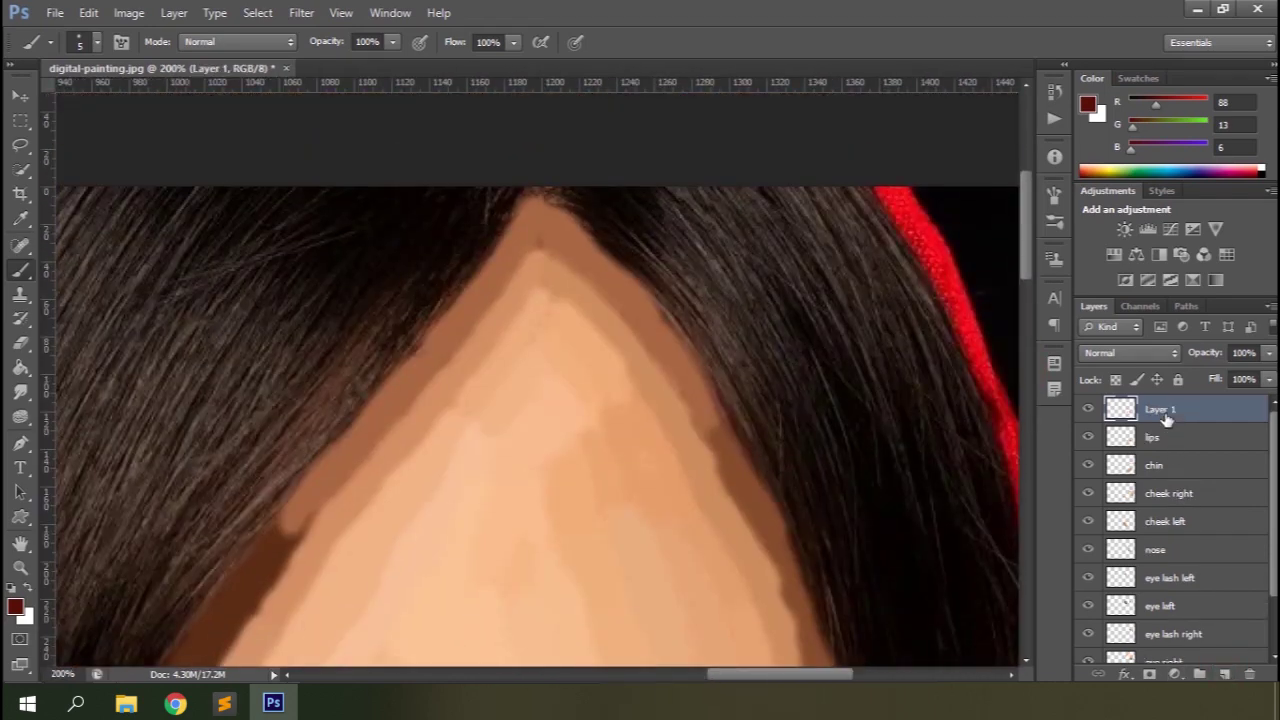
type("hair")
key("Return")
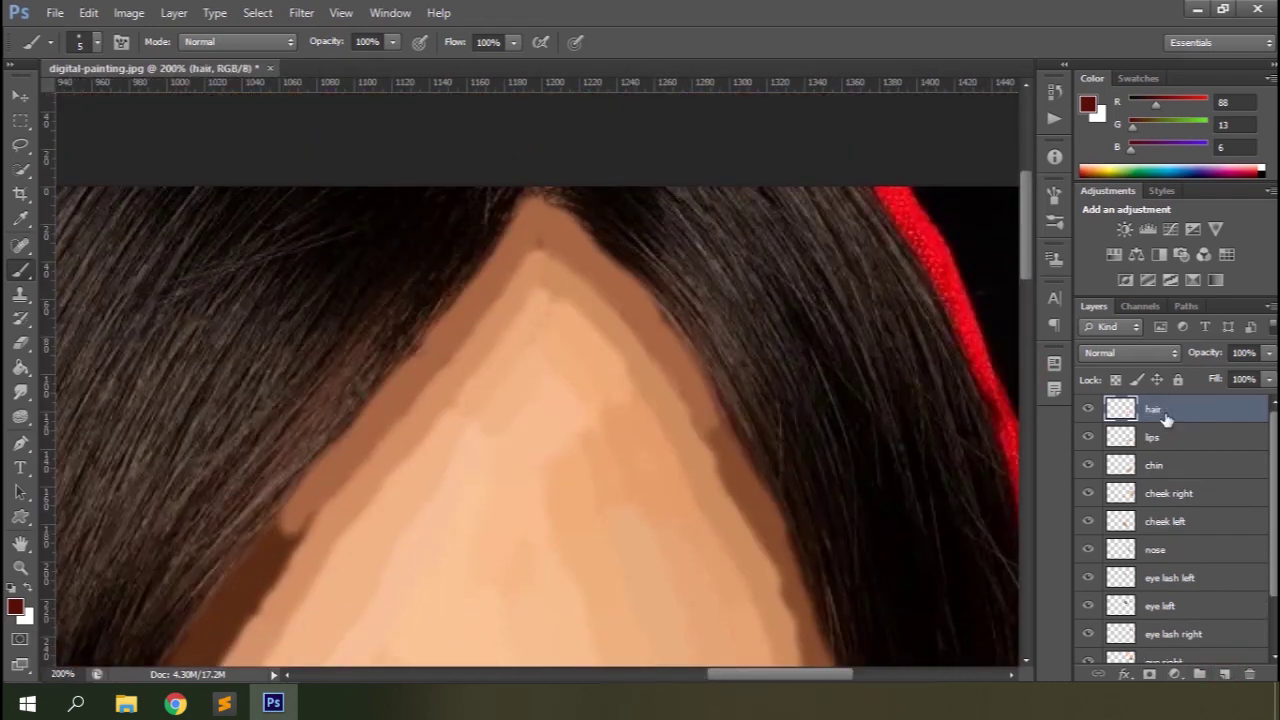
Step: Choose a Round Blunt bristle brush, enlarge it to size 30 and sample a near-black hair colour
left_click(1055, 224)
scroll(834, 409, "down", 5)
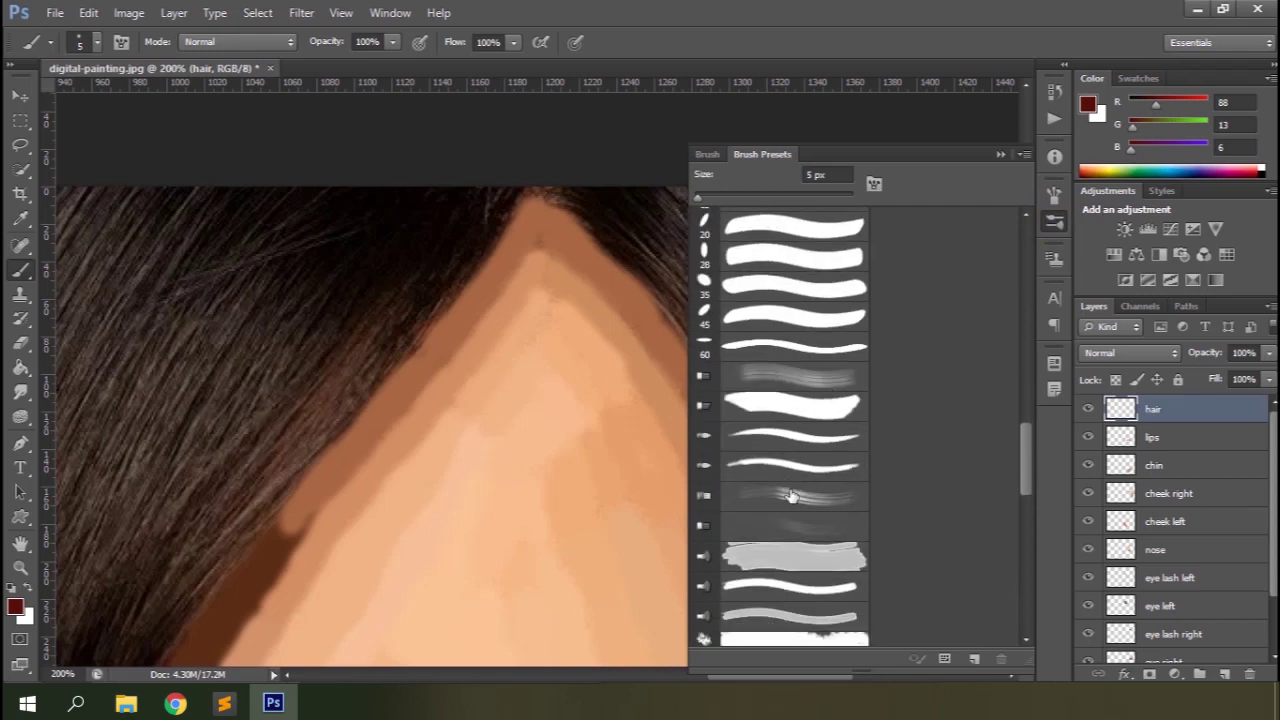
left_click(791, 494)
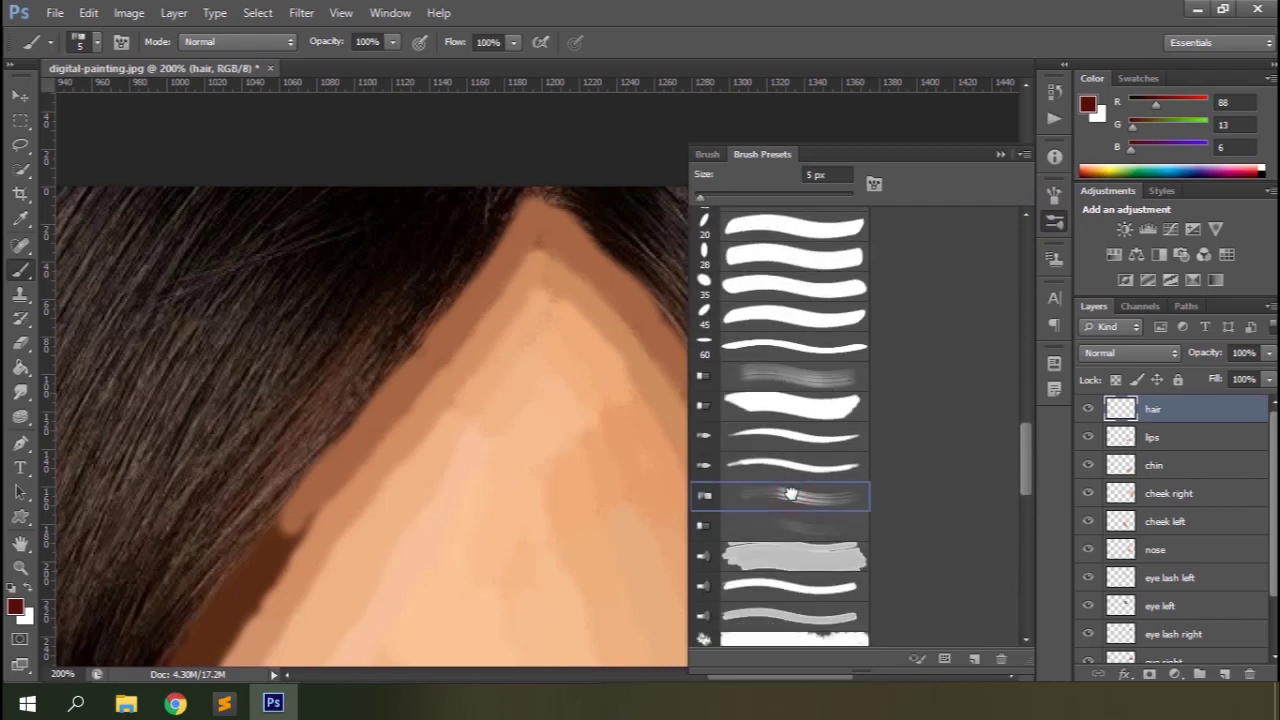
left_click(707, 155)
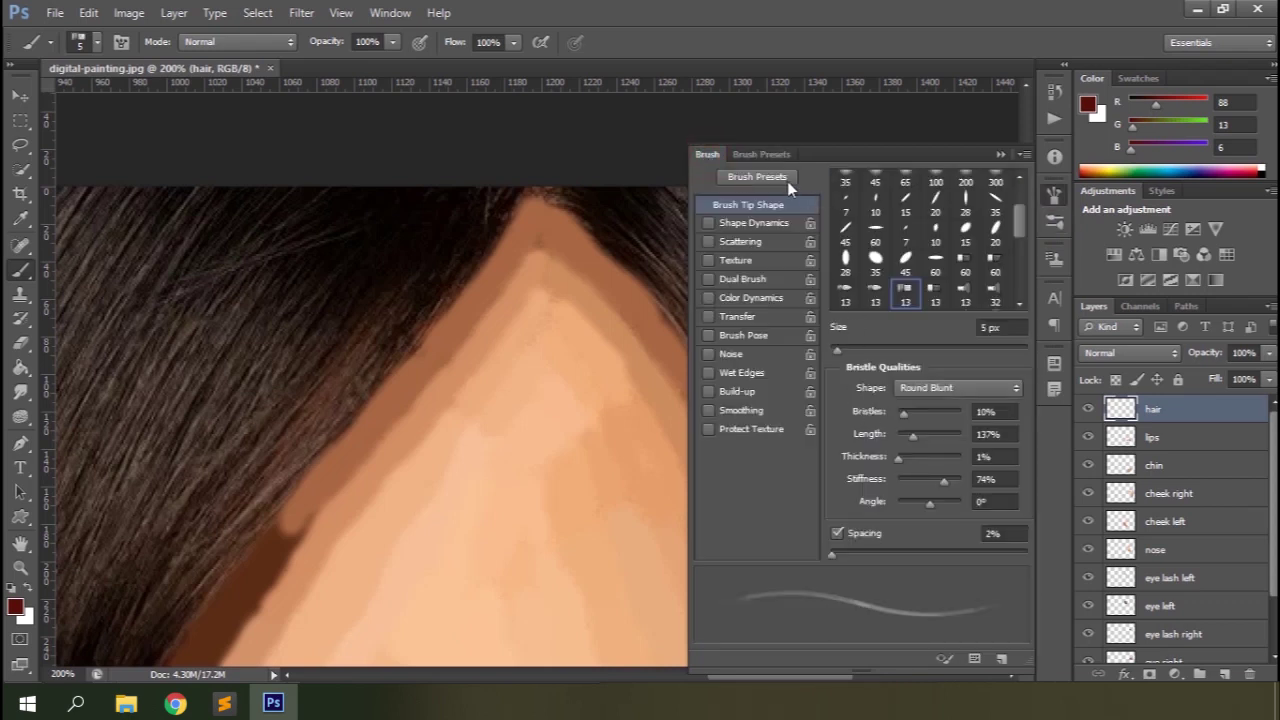
scroll(560, 400, "down", 1)
left_click_drag(1023, 280, 1023, 230)
left_click(571, 318, "alt")
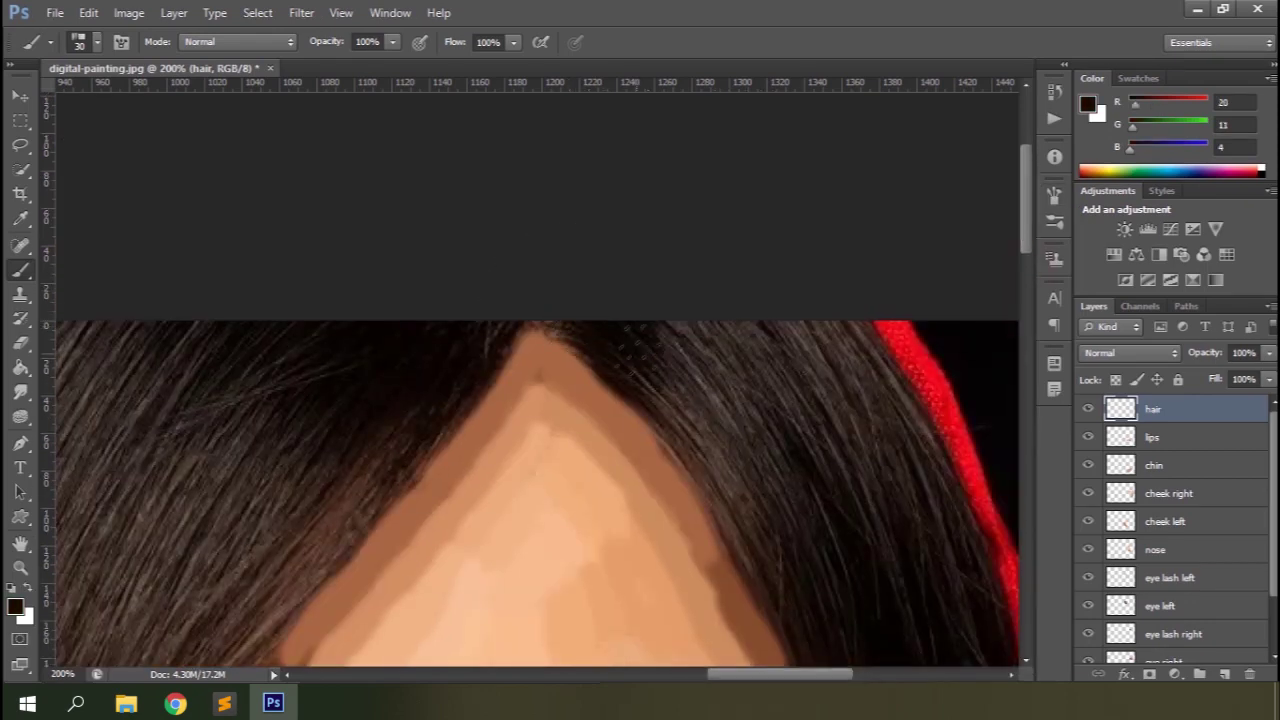
Step: Set the eyedropper sample size to 51 by 51 Average and sample the dark brown hair beside the parting
left_click(21, 219)
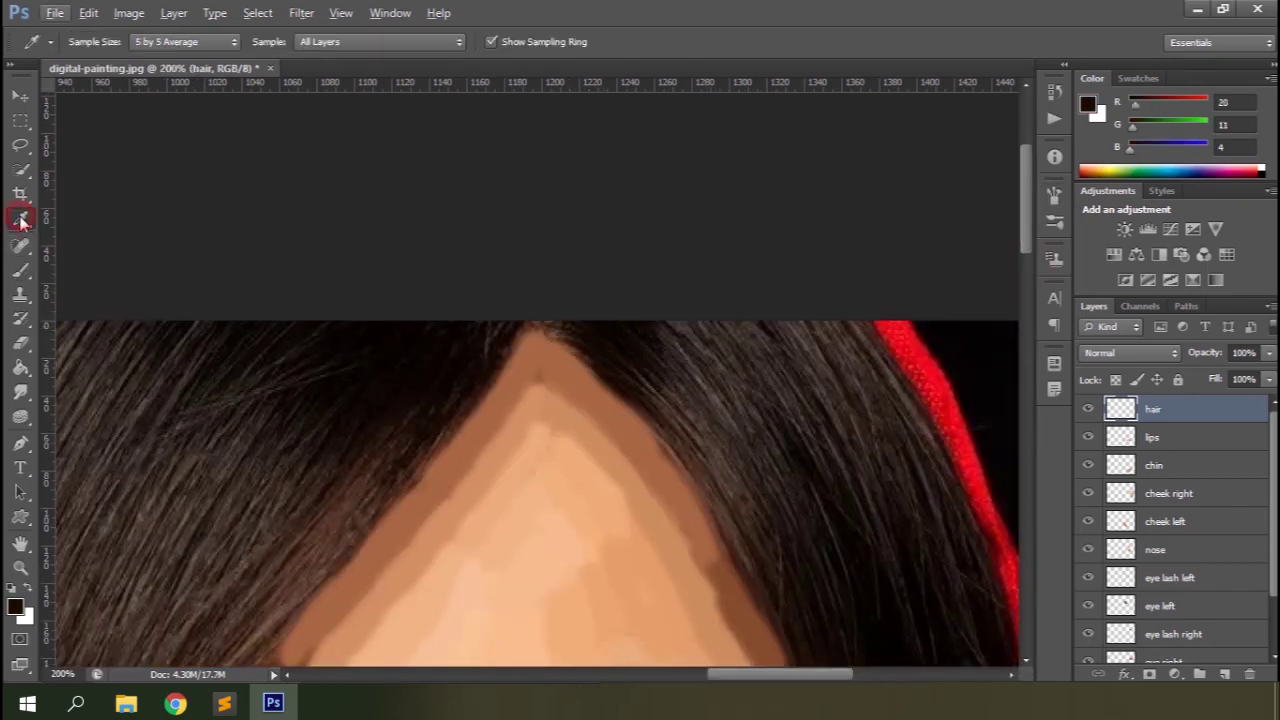
left_click(183, 41)
left_click(170, 132)
left_click(784, 328)
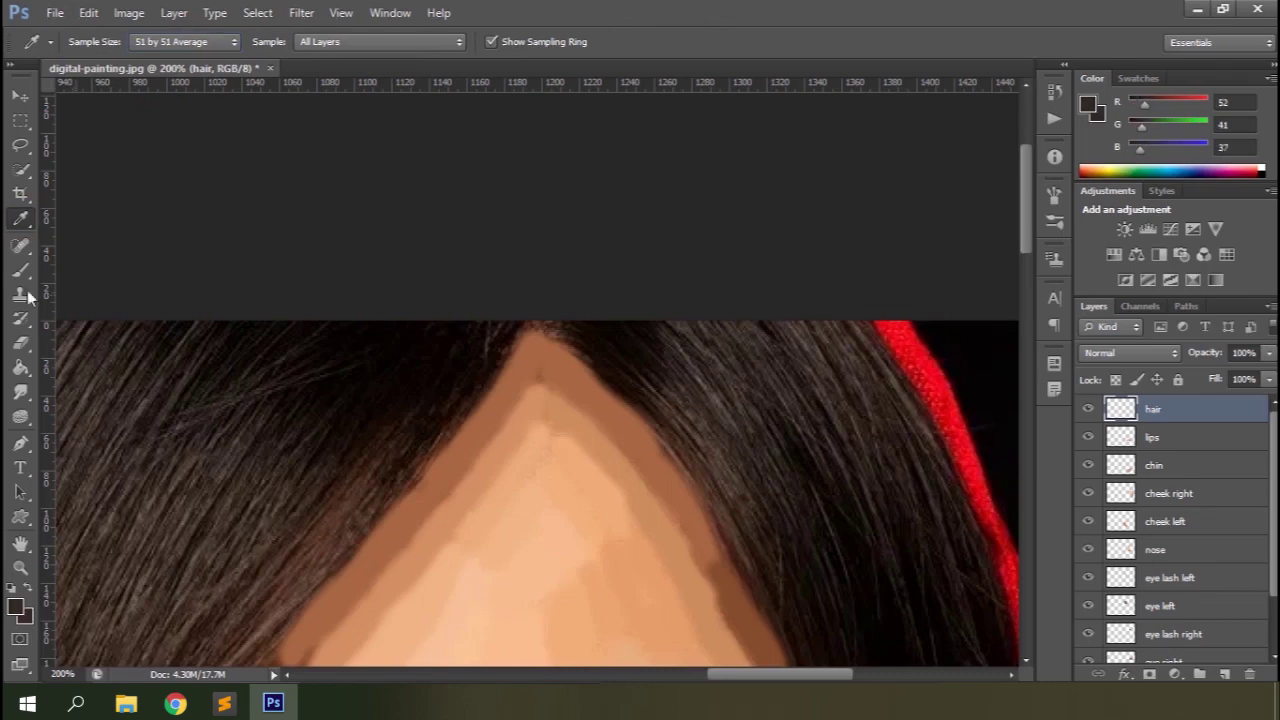
key("b")
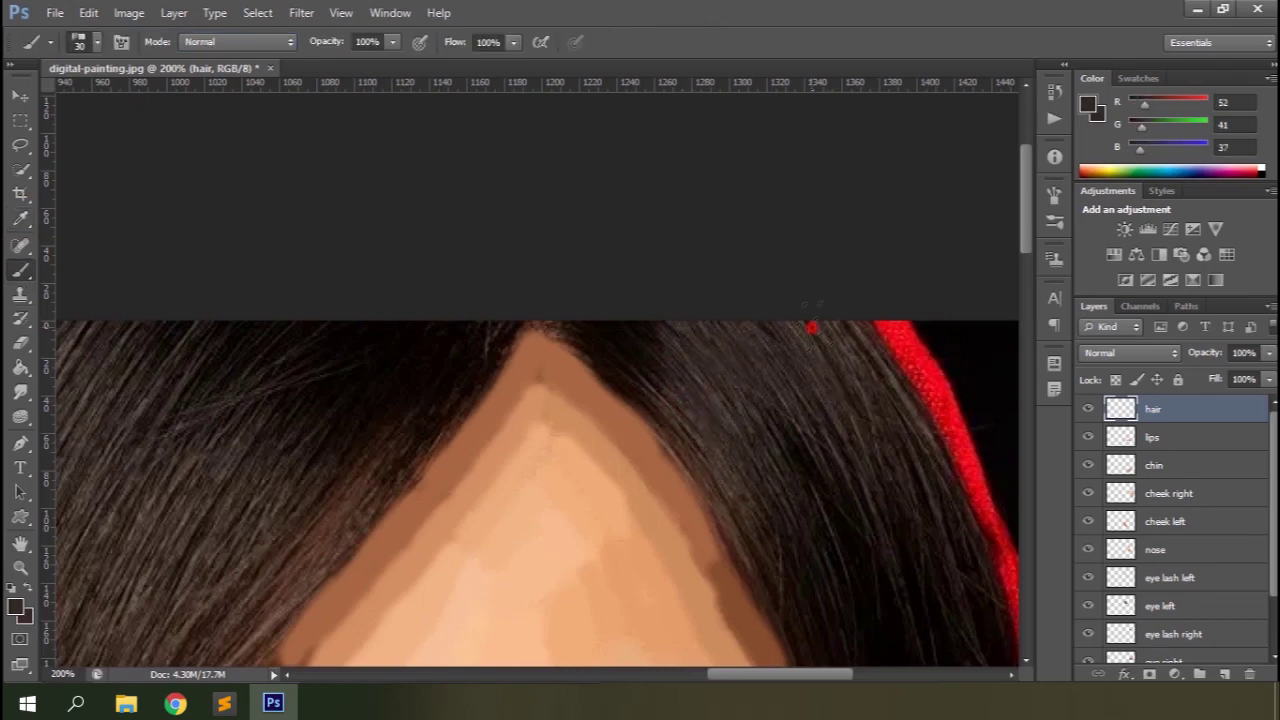
Step: Paint the hair on the right side of the face, from the parting down to the jaw, with sampled dark brown and near-black tones
scroll(880, 432, "down", 2)
left_click(882, 435, "alt")
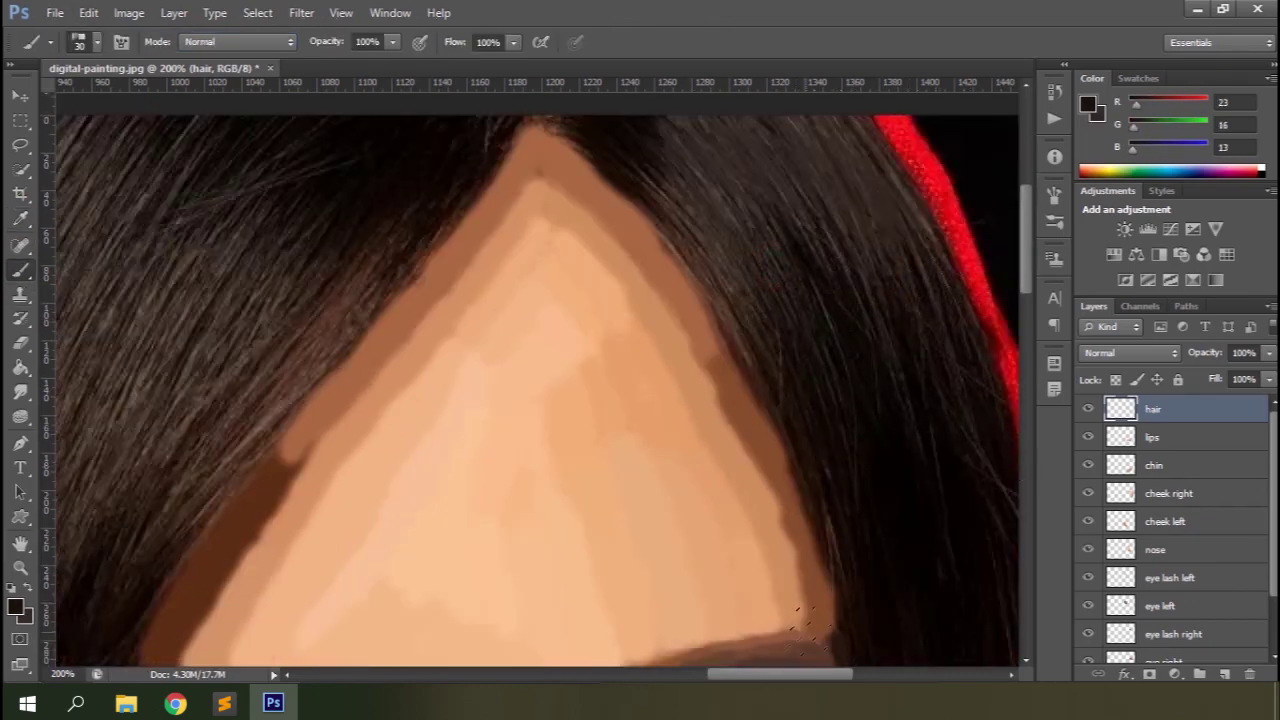
scroll(805, 625, "right", 3)
scroll(625, 585, "down", 3)
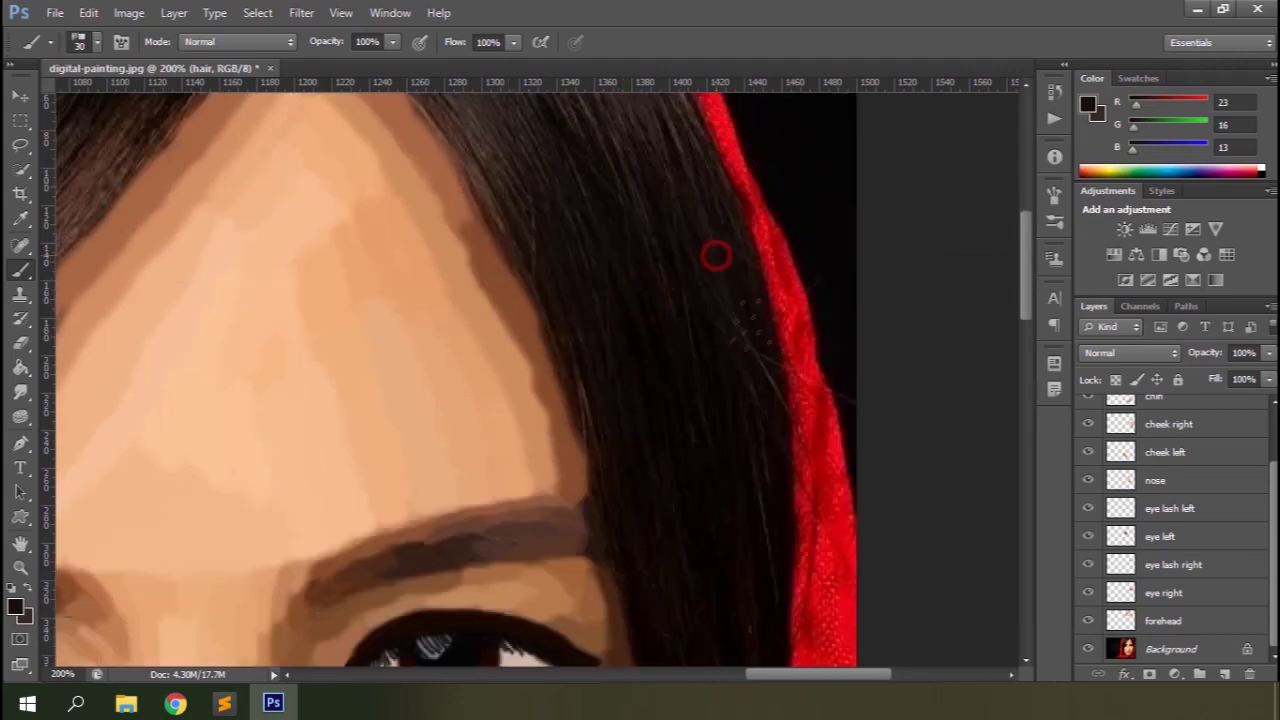
left_click(717, 256, "alt")
scroll(620, 145, "down", 2)
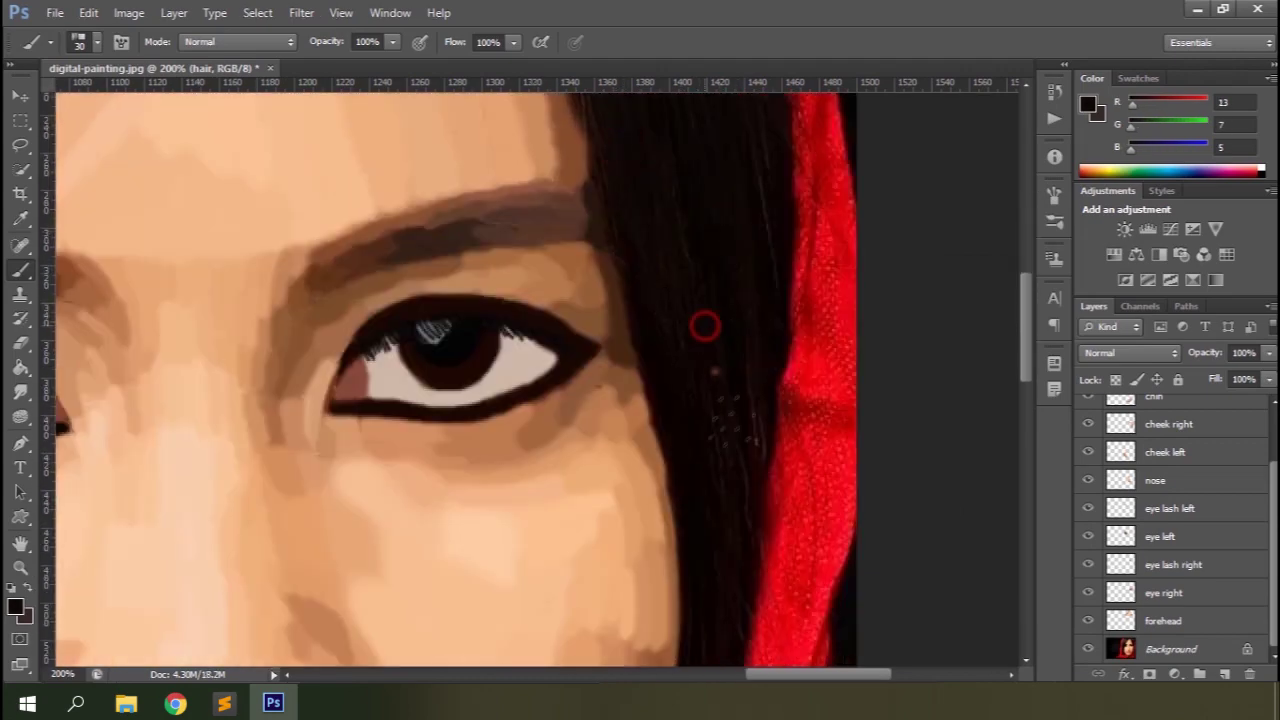
scroll(704, 325, "down", 5)
scroll(1175, 530, "up", 1)
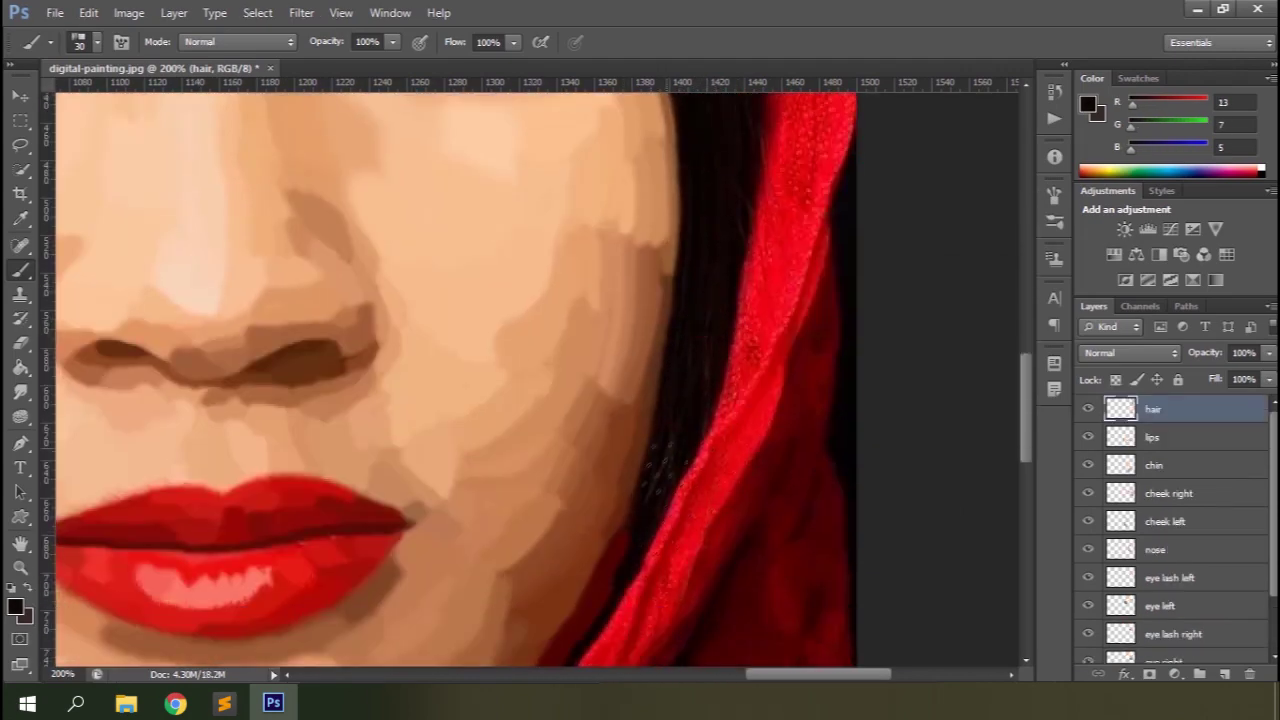
Step: Set up a 20 px bristle brush with the Round Fan shape for painting hair strands
key("ctrl+minus")
left_click(1055, 222)
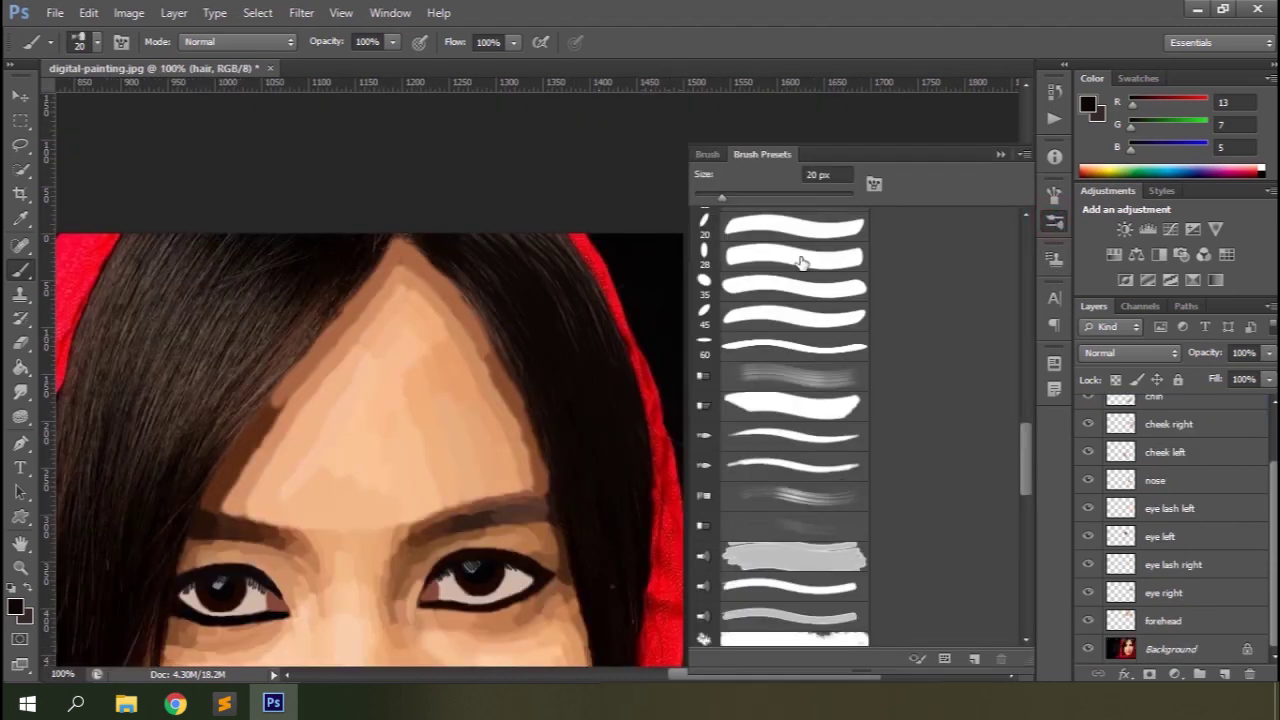
left_click(707, 154)
left_click(939, 388)
left_click(925, 407)
left_click(937, 388)
left_click(916, 467)
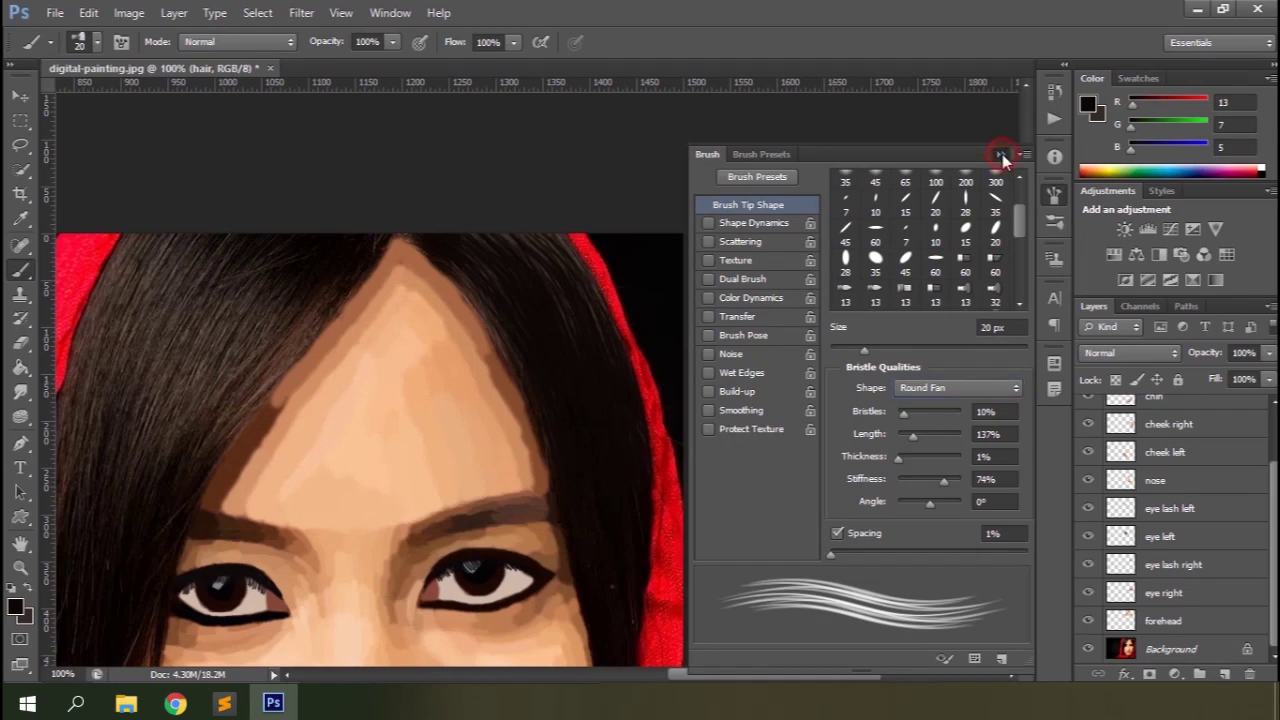
left_click(1003, 158)
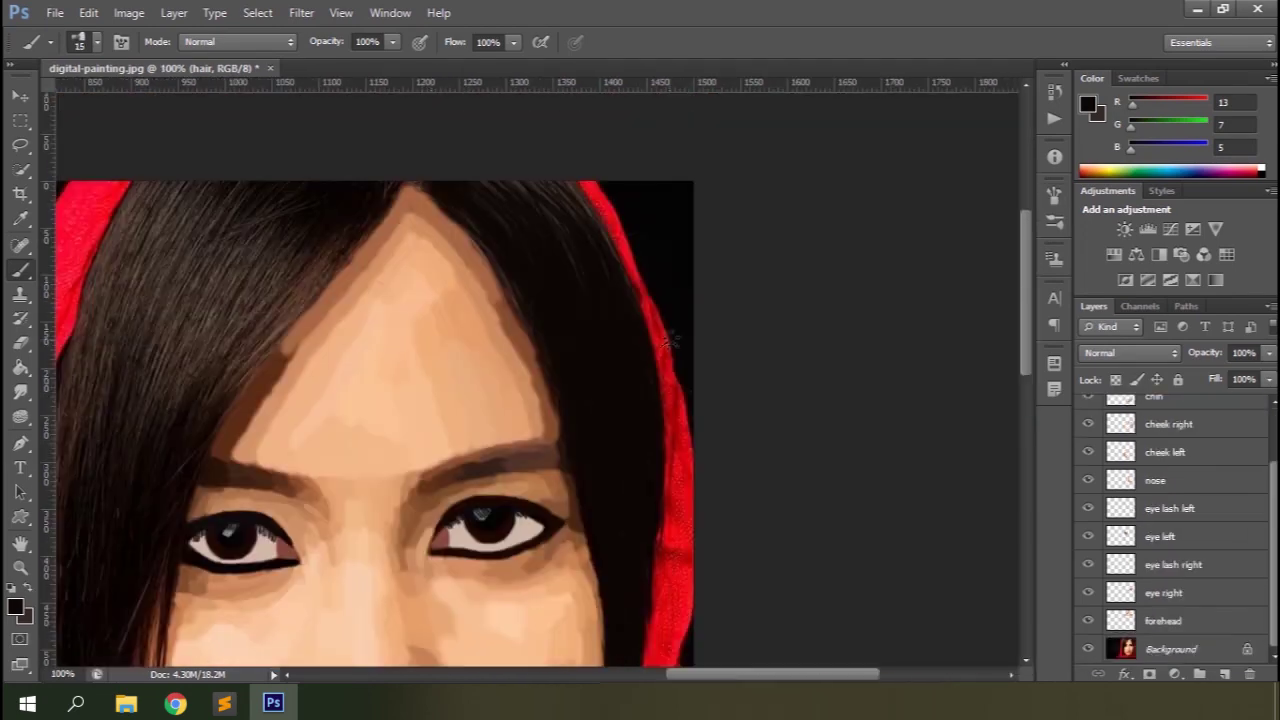
Step: Paint the hair on the left side, from the crown down past the cheek, with sampled brown and near-black tones at brush size 25
left_click(262, 197, "alt")
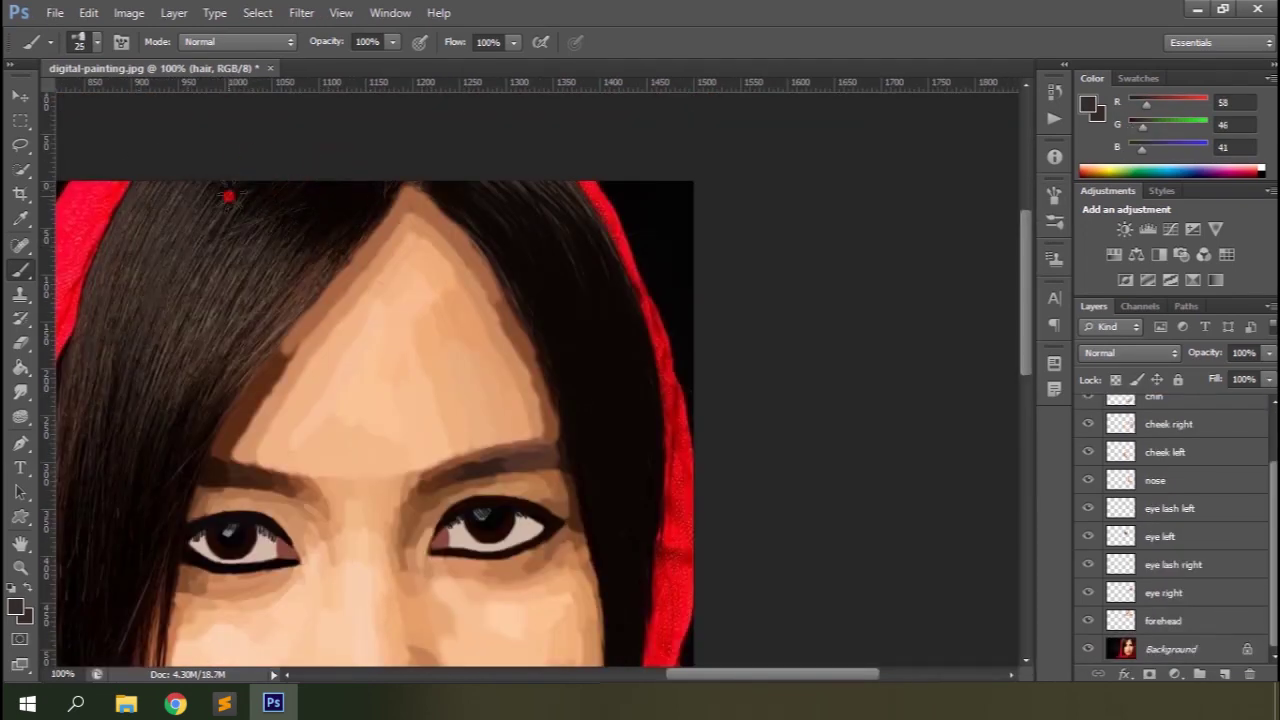
scroll(117, 350, "down", 2)
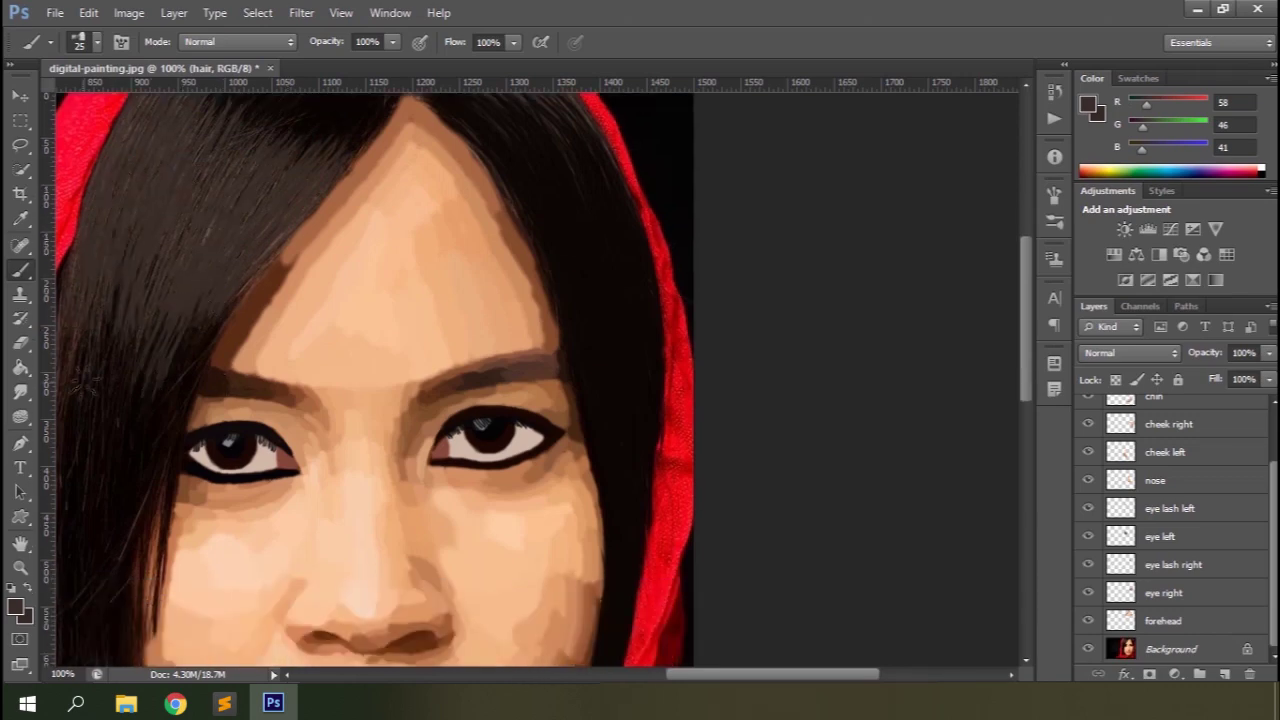
scroll(76, 393, "left", 3)
left_click(414, 498, "alt")
left_click_drag(369, 277, 340, 400)
scroll(466, 300, "down", 1)
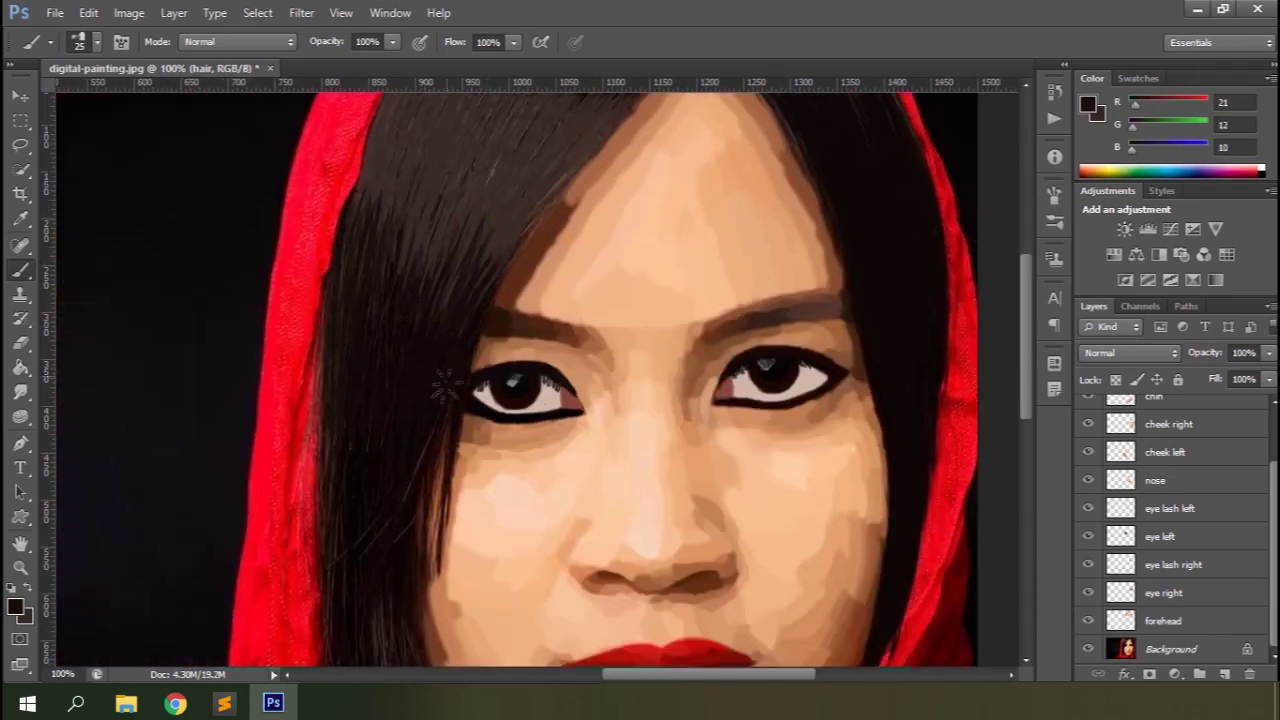
left_click_drag(445, 440, 440, 478)
scroll(380, 337, "down", 3)
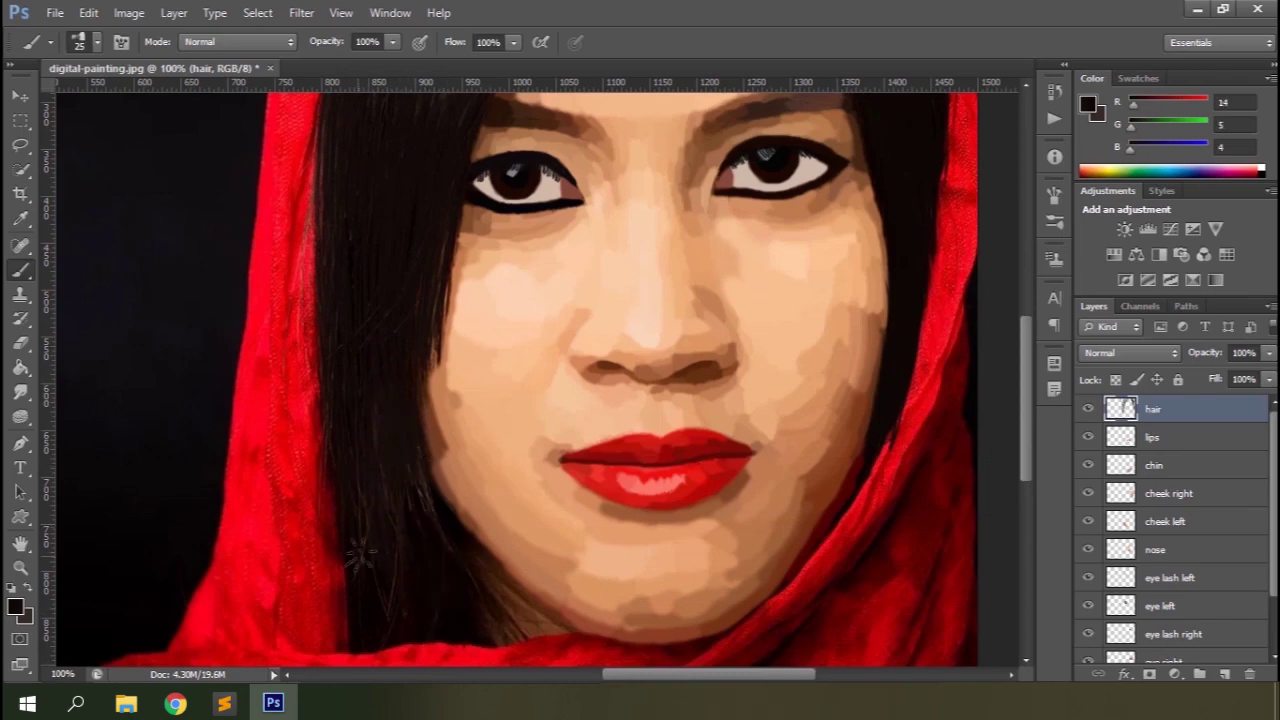
Step: Switch to a round brush of size 35 and fill the lower end of the left hair above the scarf with near-black
key("ctrl+plus")
left_click(97, 42)
left_click(40, 242)
left_click(514, 9)
scroll(1118, 418, "up", 2)
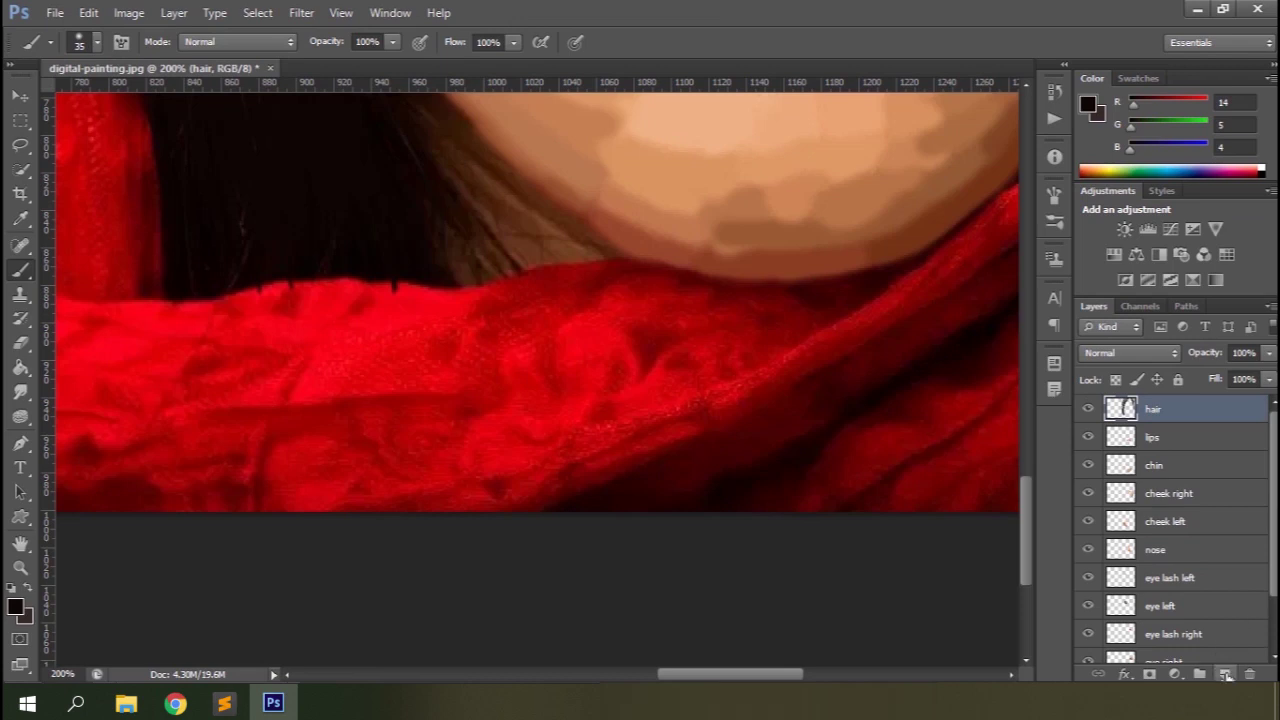
Step: Add a new layer named neck above the hair layer
left_click(1226, 675)
left_click(1166, 413)
type("neck")
key("Return")
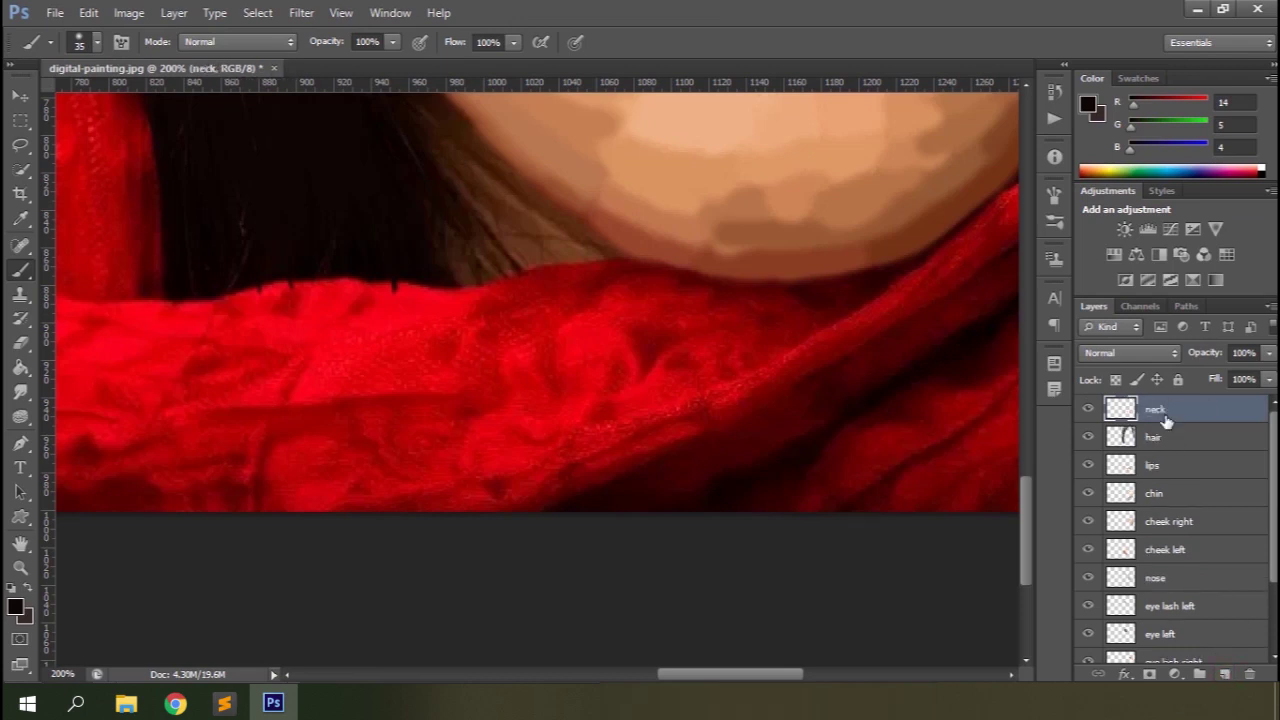
Step: Paint the neck between the jaw, hair and scarf with sampled browns, using brush sizes 10 and 6
key("ctrl+plus")
left_click(280, 186, "alt")
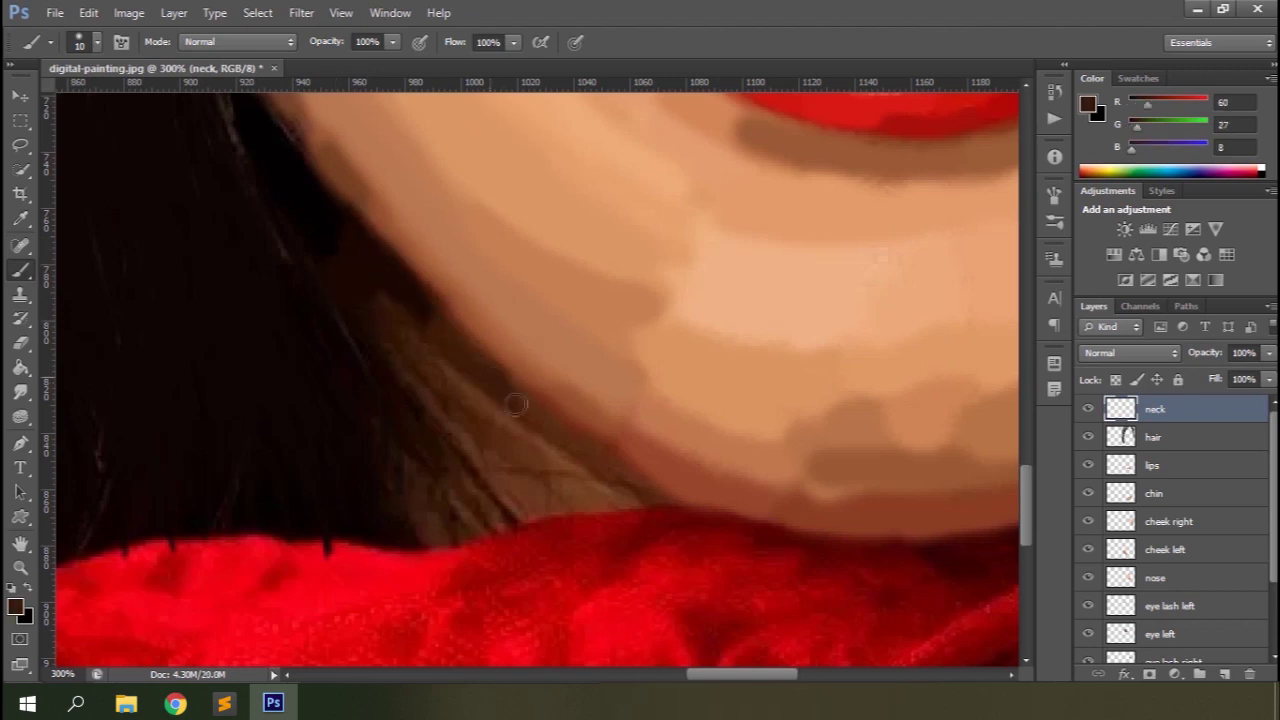
left_click(428, 392, "alt")
mouse_move(428, 392)
left_mouse_down()
mouse_move(374, 360)
mouse_move(457, 486)
left_mouse_up()
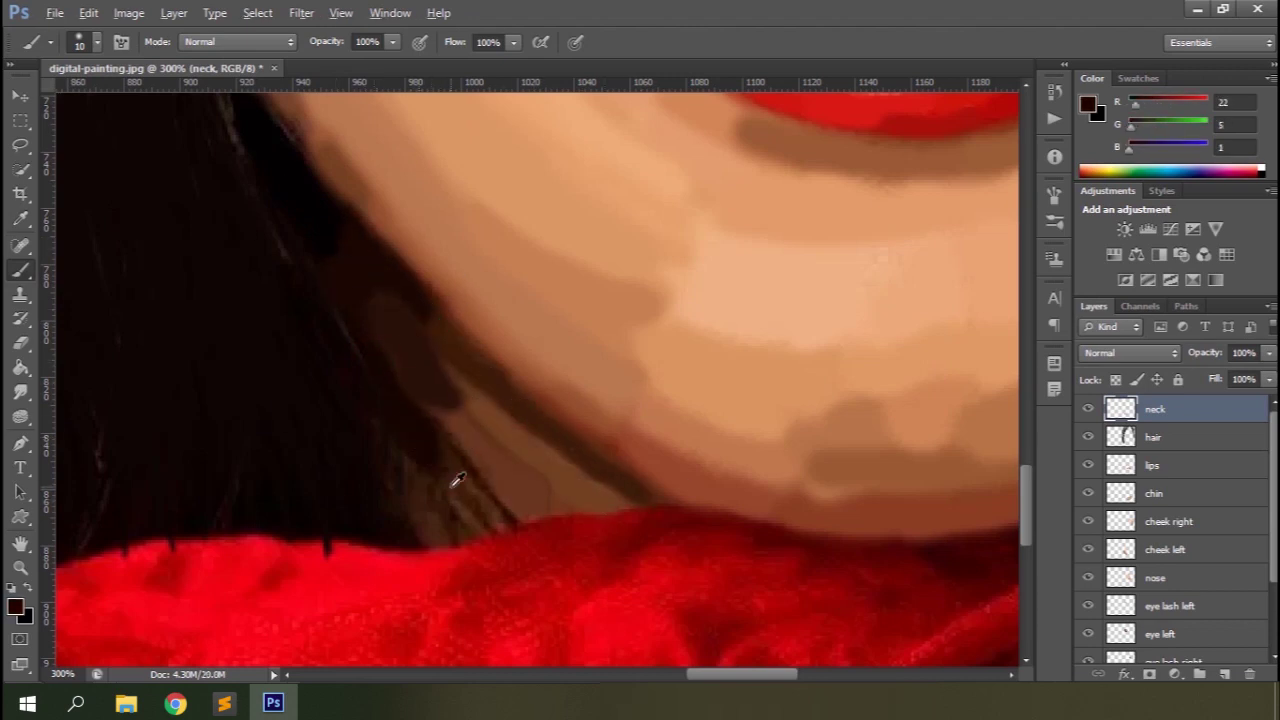
left_click(474, 518, "alt")
scroll(748, 660, "left", 3)
left_click(735, 439, "alt")
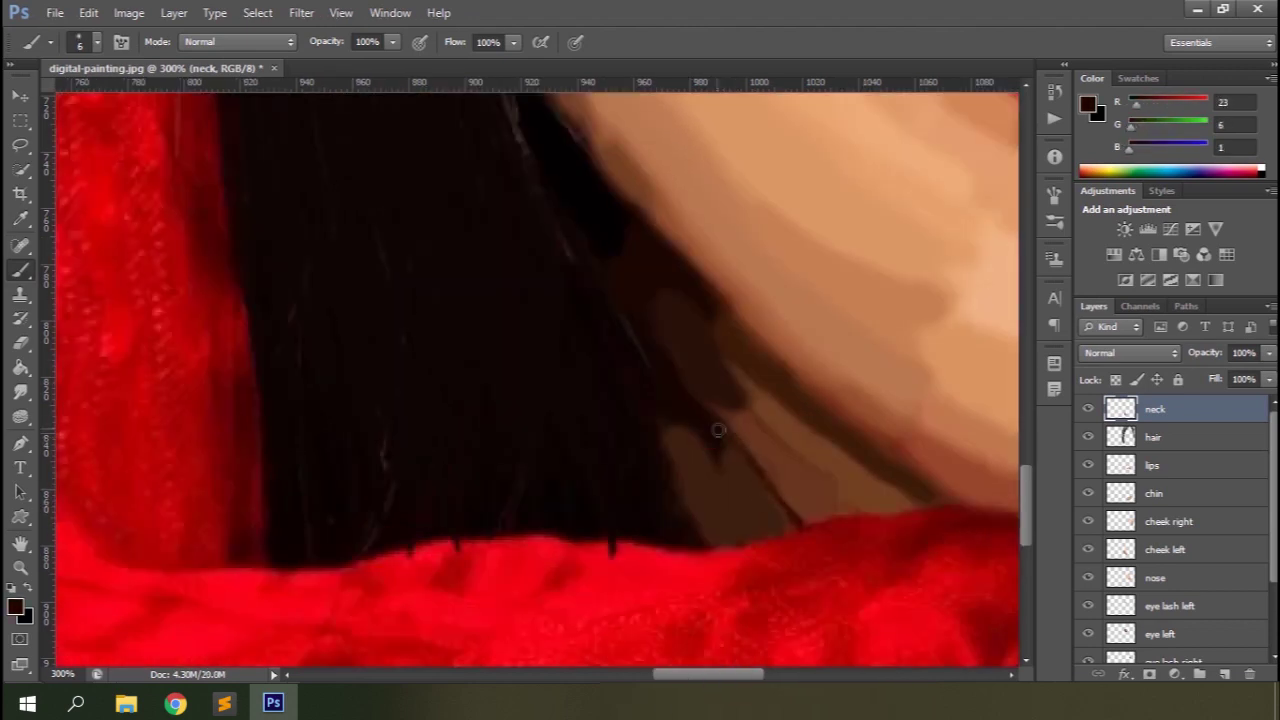
Step: Darken the stray hair strands beside the neck with a size 25 brush and move the hair layer above the neck layer
key("bracketright")
key("bracketright")
key("bracketright")
scroll(563, 350, "up", 2)
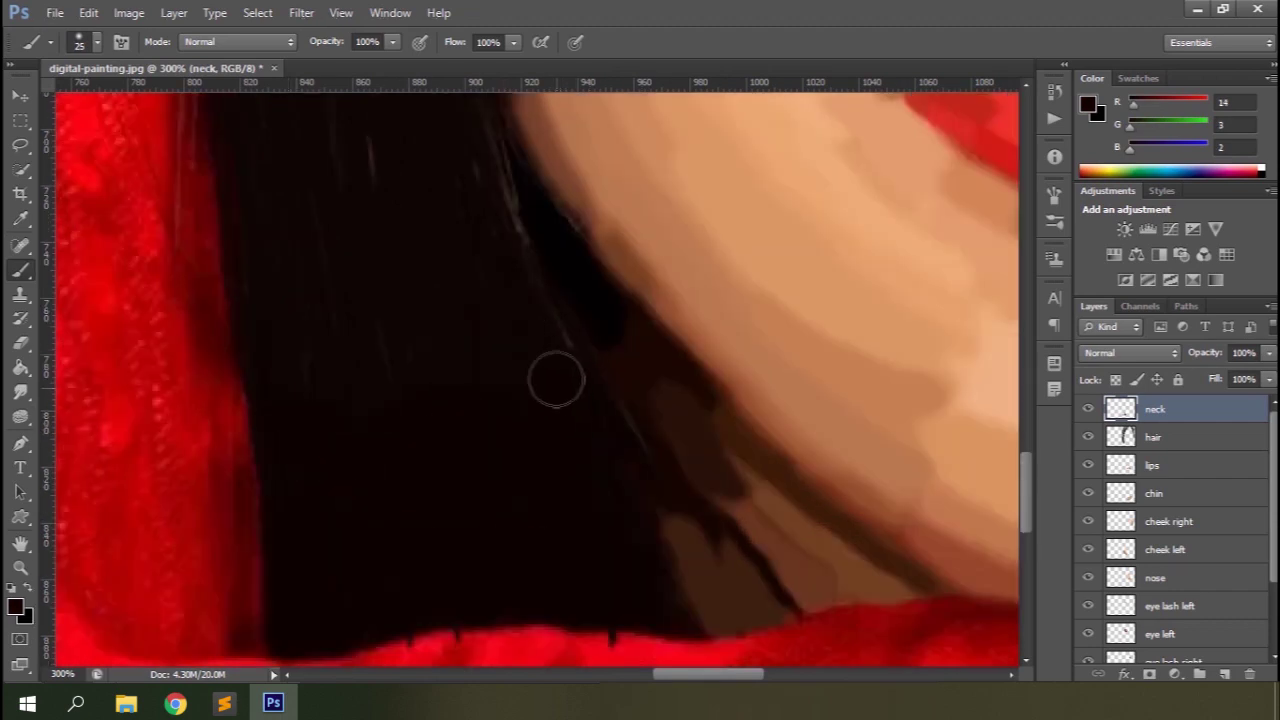
left_click_drag(1192, 450, 1186, 405)
key("ctrl+minus")
key("ctrl+minus")
key("ctrl+minus")
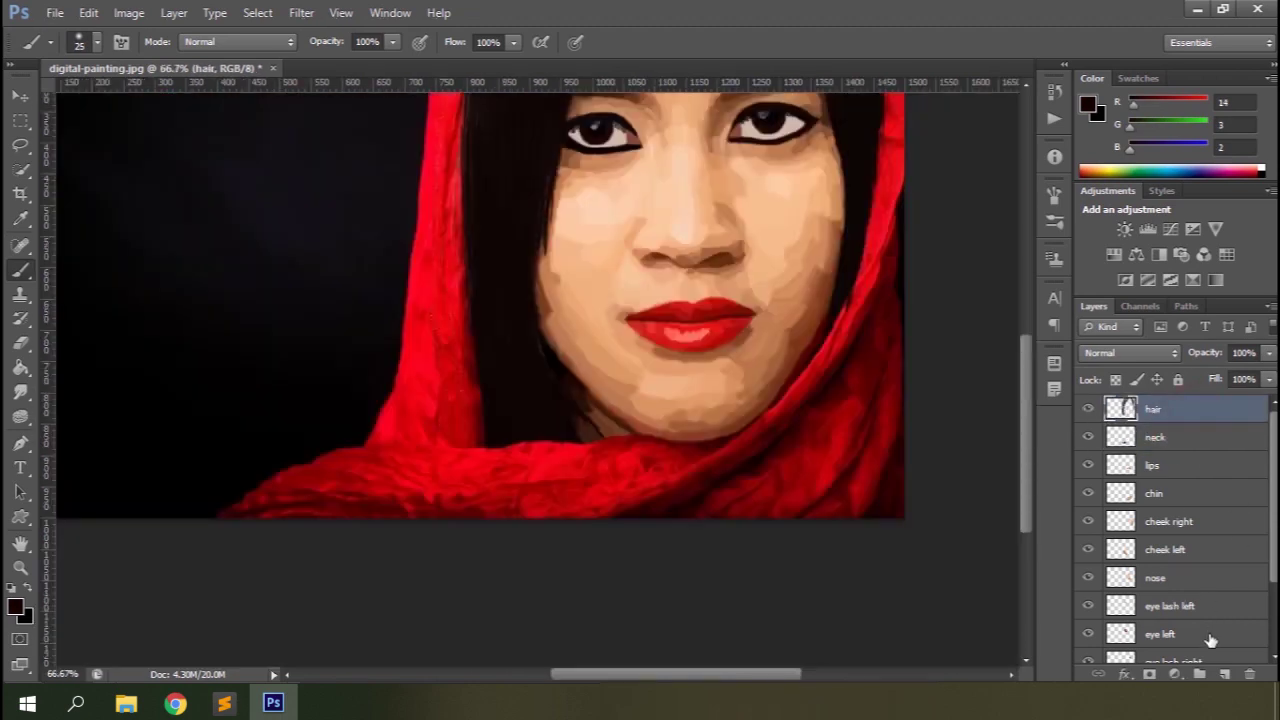
Step: Add a new layer named scarf above the hair layer
left_click(1224, 675)
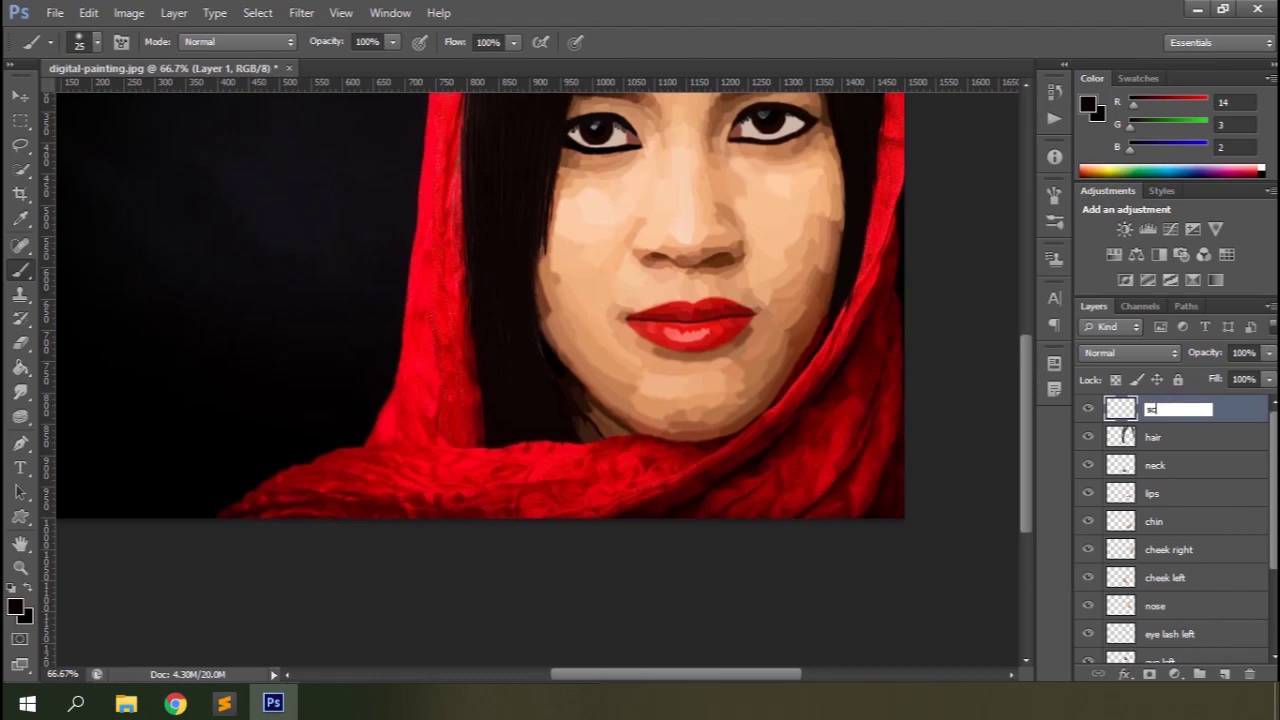
type("scarf")
key("Return")
Step: Paint the scarf's top edge along the right side of the hair with sampled bright red, starting at brush size 15
key("ctrl+plus")
key("ctrl+plus")
key("ctrl+plus")
left_click(655, 270, "alt")
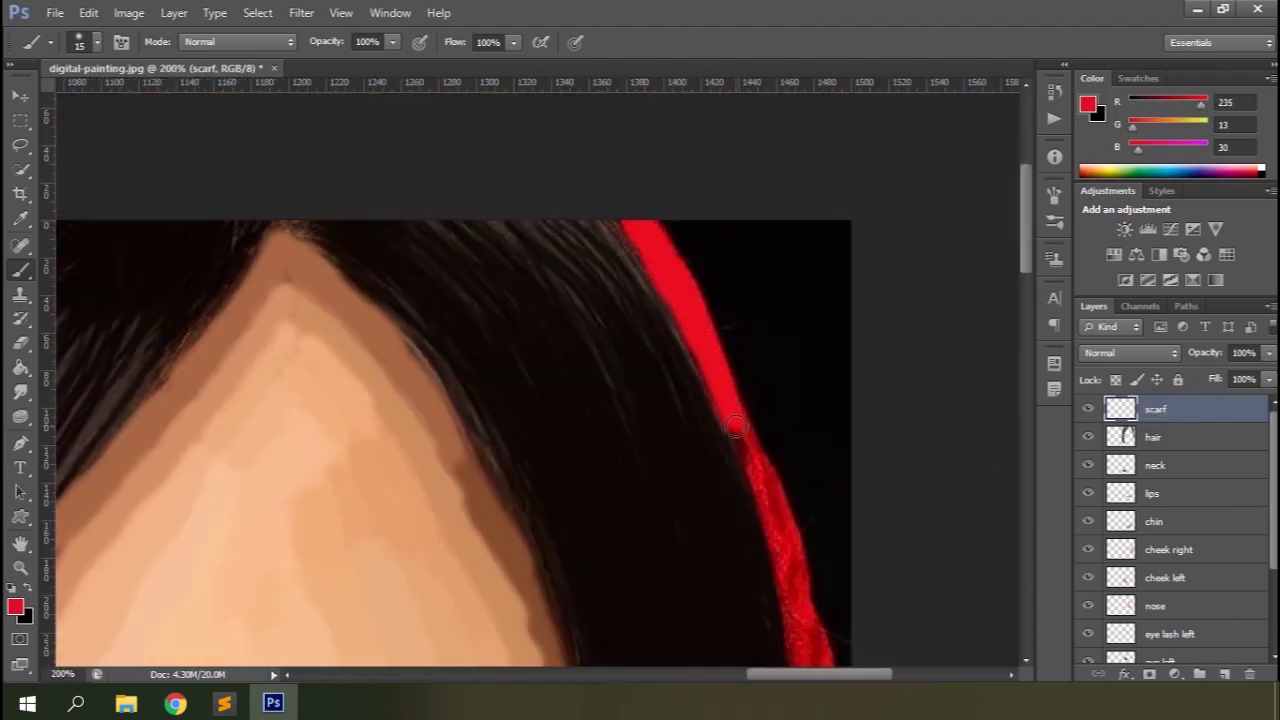
key("bracketleft")
scroll(743, 412, "down", 2)
scroll(740, 420, "down", 2)
Step: Continue painting the right side of the scarf down past the eye with sampled mid and dark reds at brush size 9
left_click(723, 443, "alt")
key("bracketleft")
key("bracketleft")
scroll(740, 400, "down", 3)
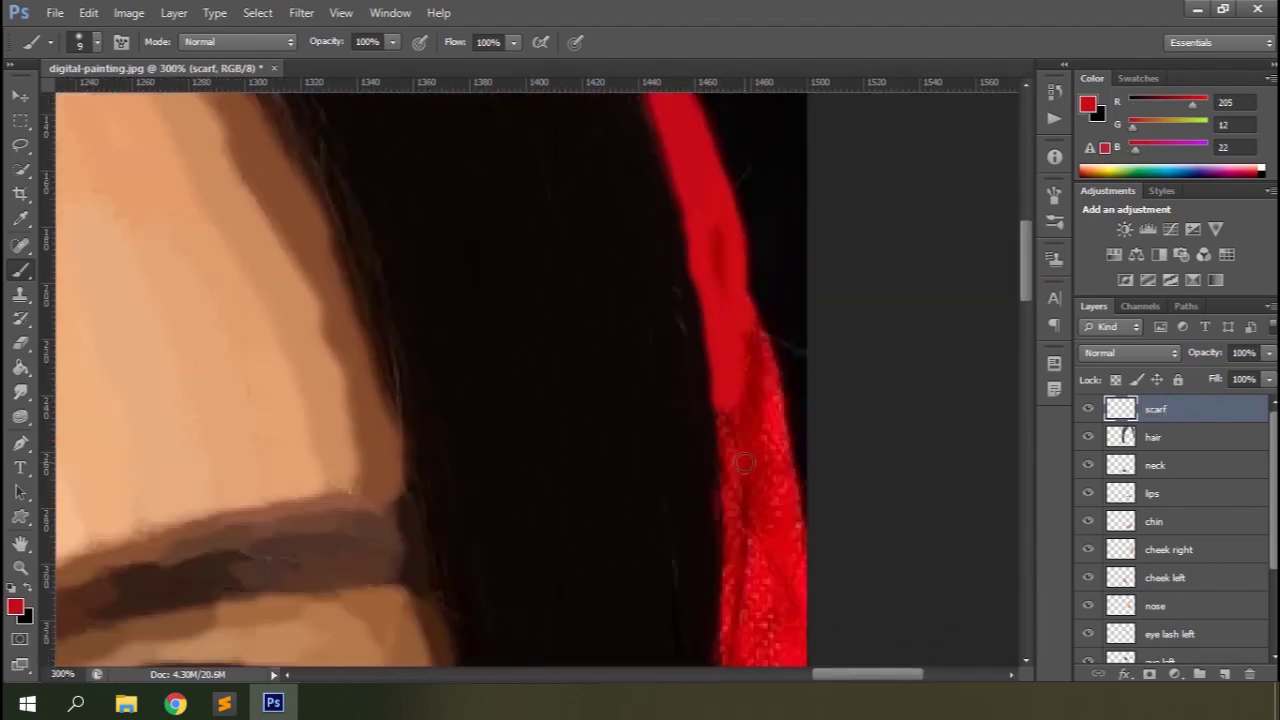
scroll(760, 370, "down", 5)
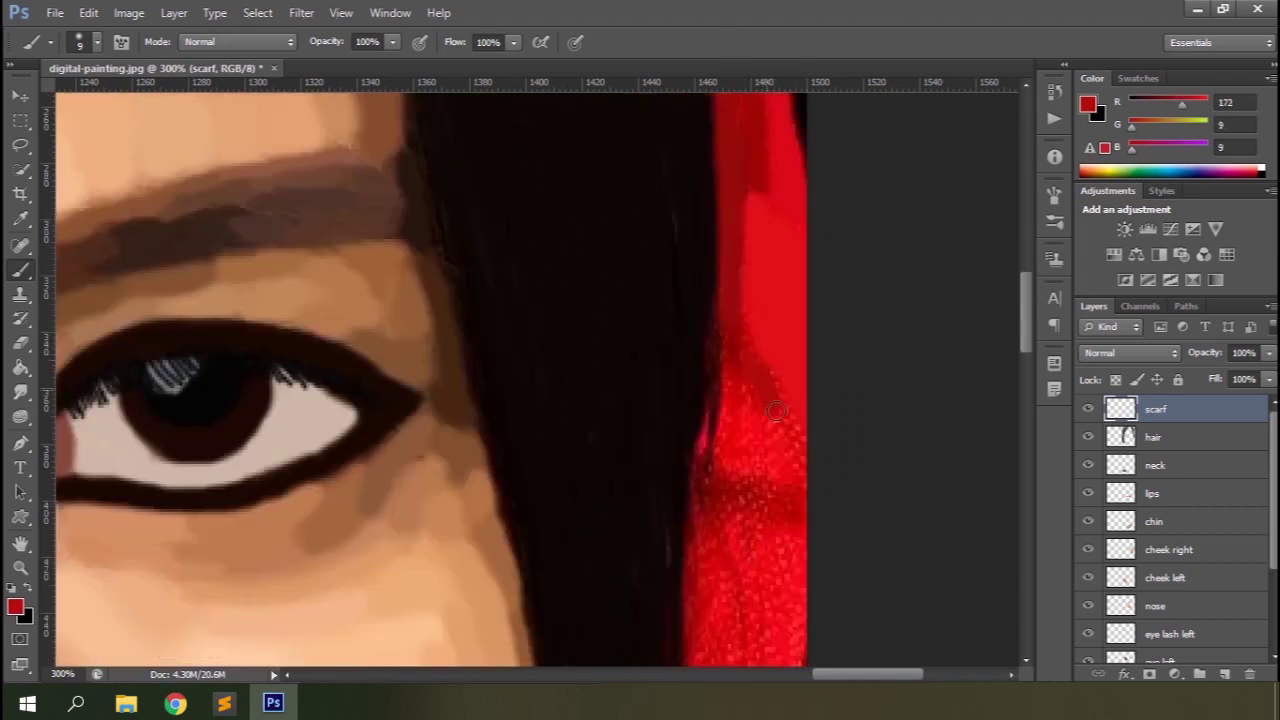
left_click(748, 362, "alt")
mouse_move(748, 362)
left_mouse_down()
mouse_move(700, 405)
mouse_move(690, 590)
left_mouse_up()
left_click_drag(760, 460, 785, 590)
Step: Paint the scarf band beside the right cheek with sampled bright and medium reds
scroll(740, 450, "down", 3)
left_click(752, 458, "alt")
scroll(733, 572, "down", 4)
left_click(719, 364, "alt")
left_click_drag(640, 398, 610, 585)
left_click_drag(740, 360, 640, 640)
Step: Reduce the brush to size 6 and paint the scarf's bright inner edge next to the hair at mouth height
scroll(600, 500, "down", 4)
key("bracketleft")
key("bracketleft")
key("bracketleft")
left_click(588, 458, "alt")
left_click_drag(540, 515, 542, 490)
Step: Paint the shadowed scarf folds right of the bright band with sampled dark reds, enlarging the brush to size 8
left_click(751, 275, "alt")
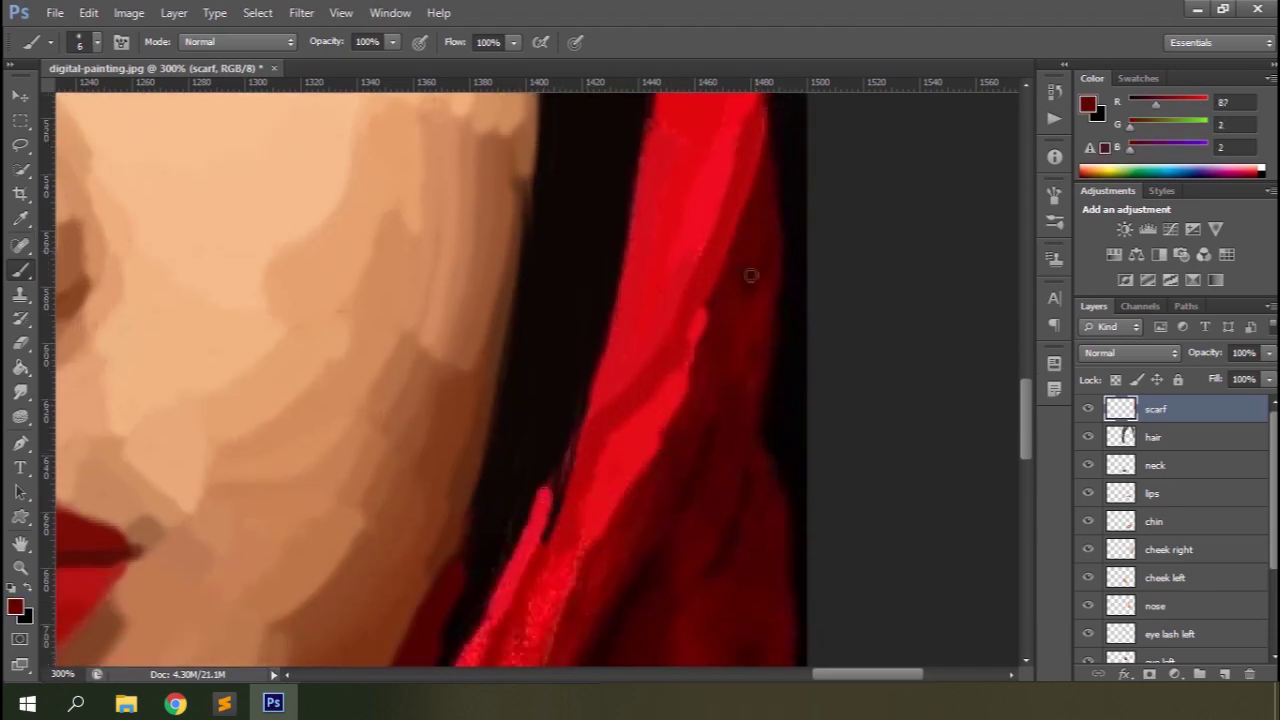
scroll(735, 273, "down", 2)
key("bracketright")
key("bracketright")
left_click(708, 343, "alt")
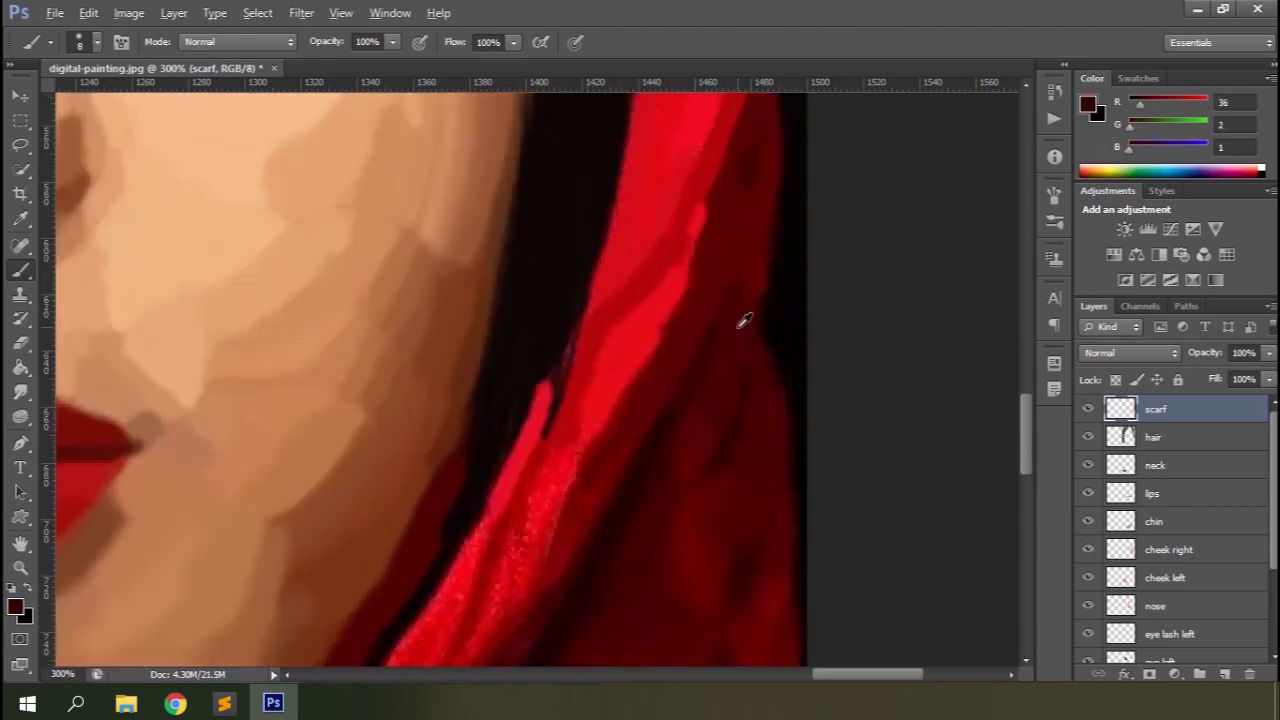
scroll(1223, 600, "down", 5)
Step: Convert the background photo to a regular layer, lower its opacity to check for unpainted areas, and reselect the scarf layer
left_click(1160, 651)
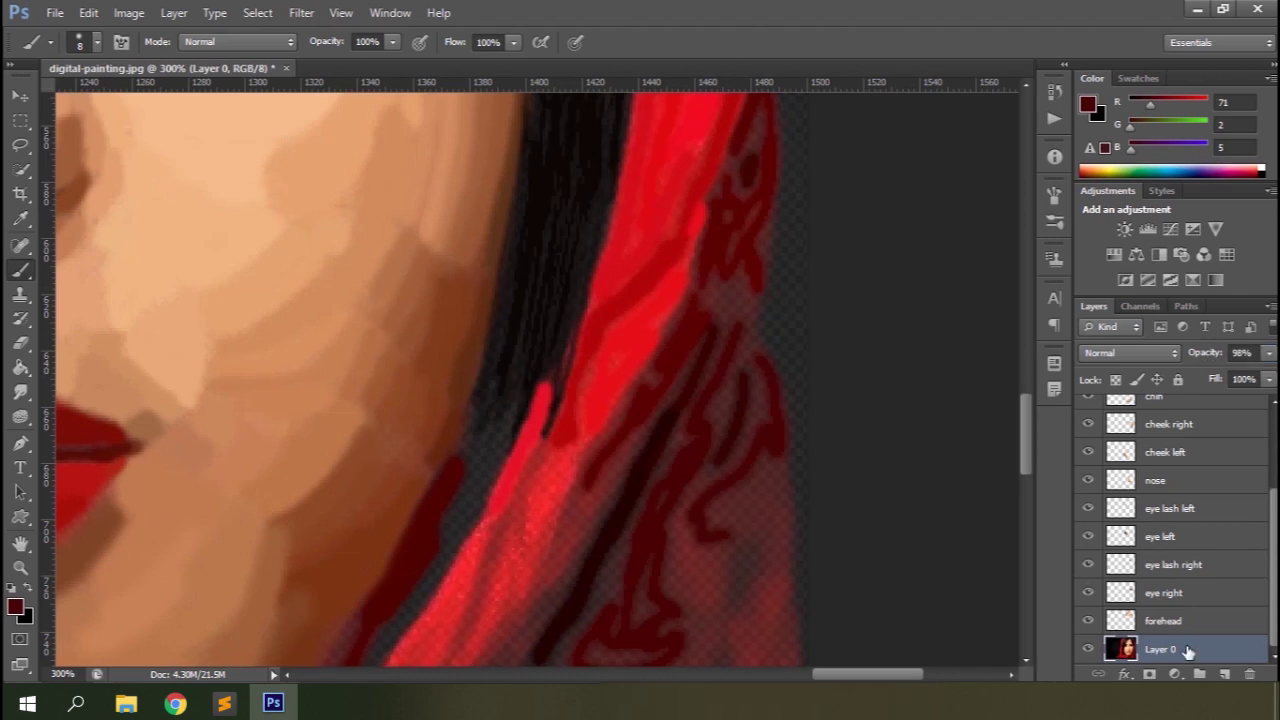
scroll(1180, 550, "up", 5)
left_click(1160, 409)
Step: Paint the bright scarf band beside the jaw with sampled red using a smaller brush
scroll(927, 456, "up", 1)
left_click(552, 358, "alt")
key("bracketleft")
key("bracketleft")
scroll(225, 427, "down", 5)
left_click_drag(225, 427, 275, 405)
Step: Paint the dark scarf shadows and the bright band running down beside the jaw with sampled reds, using brush size 8
key("bracketright")
key("bracketright")
left_click(367, 298, "alt")
mouse_move(366, 310)
left_mouse_down()
mouse_move(260, 506)
mouse_move(175, 540)
left_mouse_up()
left_click(161, 595, "alt")
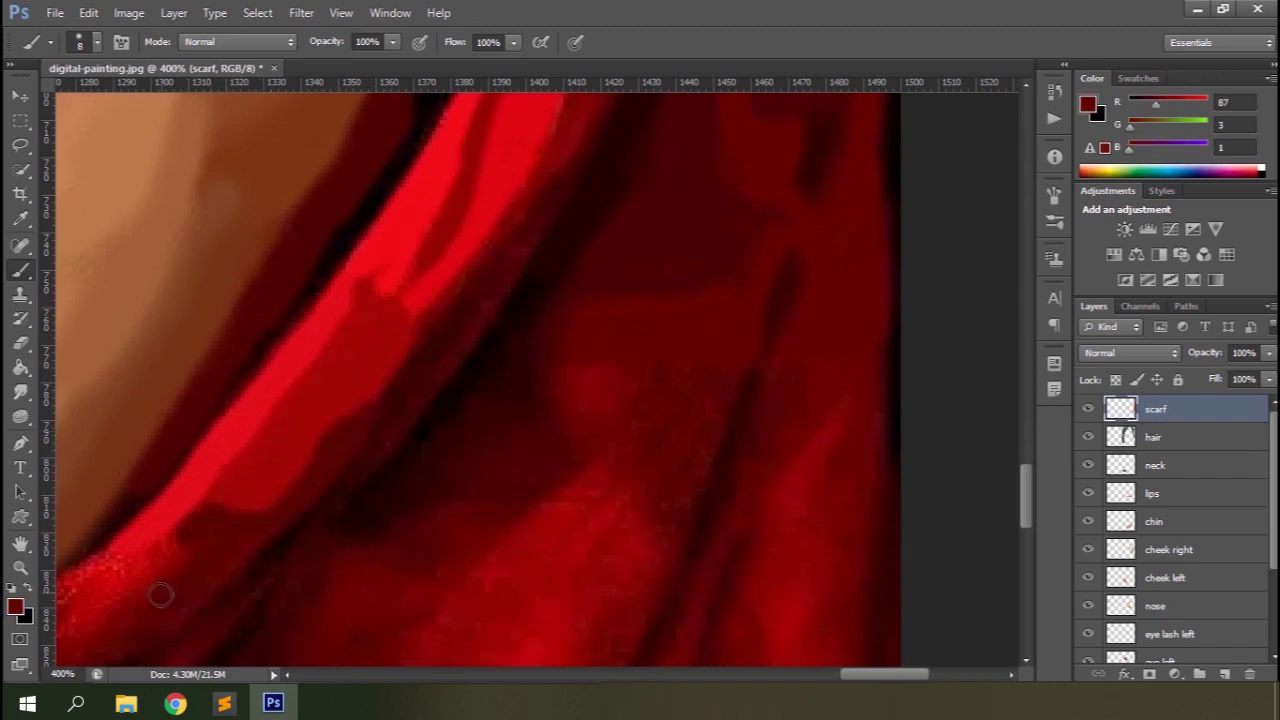
Step: Compare the scarf layer with the photo and paint the dark red folds right of the bright band with sampled colours
left_click(1088, 409)
left_click(1088, 409)
left_click(531, 237, "alt")
left_click(605, 387, "alt")
left_click(790, 272, "alt")
left_click(818, 455, "alt")
left_click(433, 253, "alt")
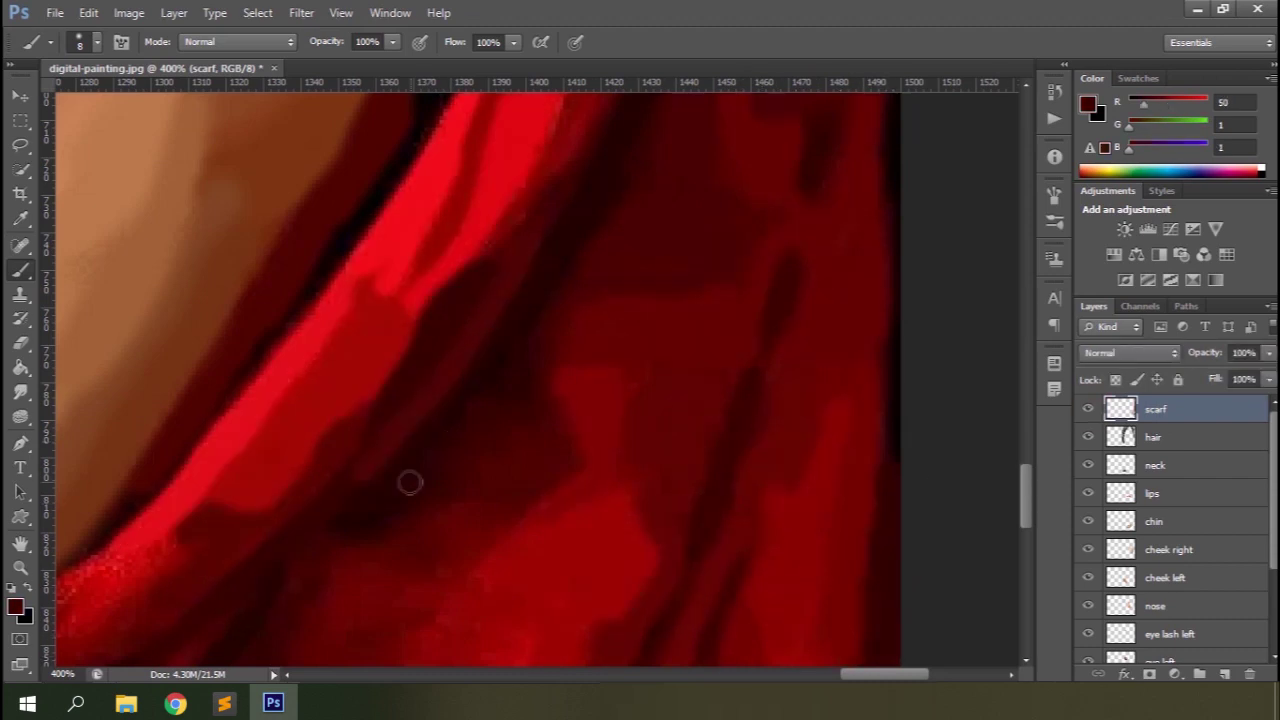
Step: Paint the broad scarf folds lower down near the canvas's right edge with a sampled red, adjusting the brush size
scroll(1089, 409, "down", 3)
scroll(857, 649, "down", 3)
key("bracketright")
key("bracketright")
key("bracketright")
left_click(718, 617, "alt")
key("bracketleft")
key("bracketleft")
Step: Paint the bright central fold and the neighbouring medium-red folds of the lower right scarf using brush size 9
left_click(876, 318, "alt")
left_click(520, 420, "alt")
mouse_move(540, 470)
left_mouse_down()
mouse_move(560, 529)
mouse_move(545, 480)
mouse_move(575, 487)
left_mouse_up()
left_click(340, 351, "alt")
scroll(280, 450, "down", 1)
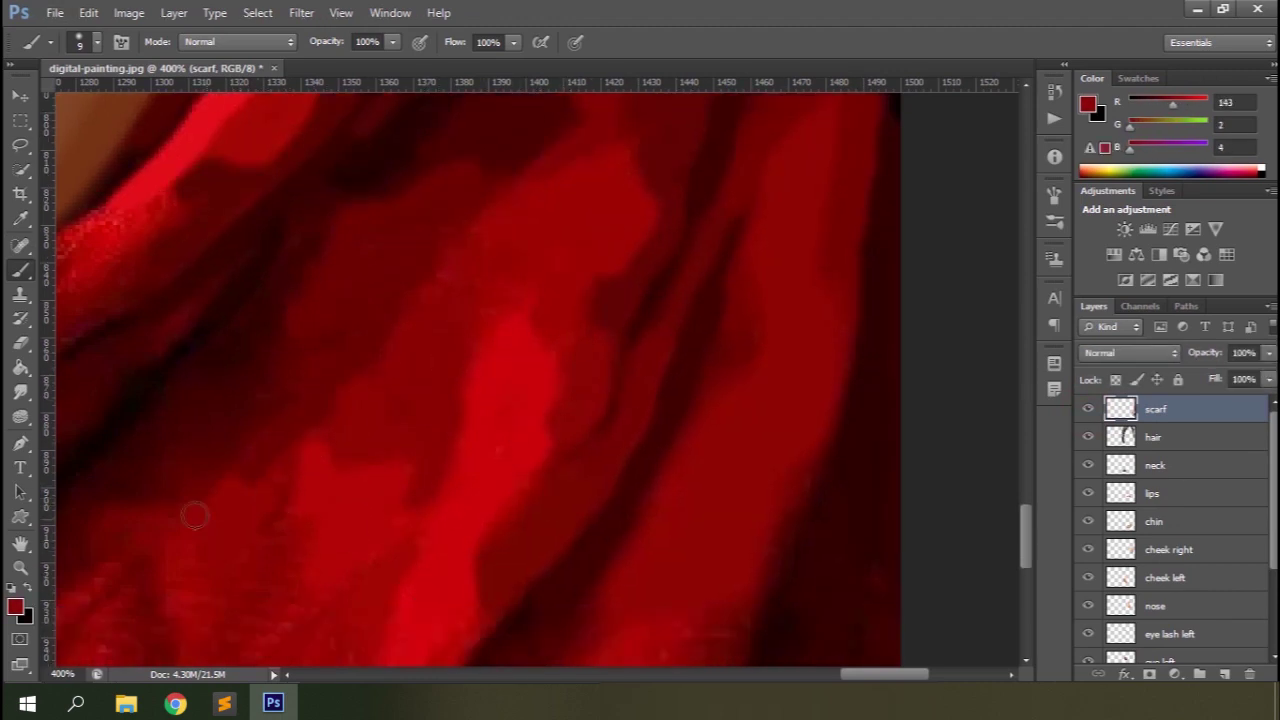
left_click(816, 428, "alt")
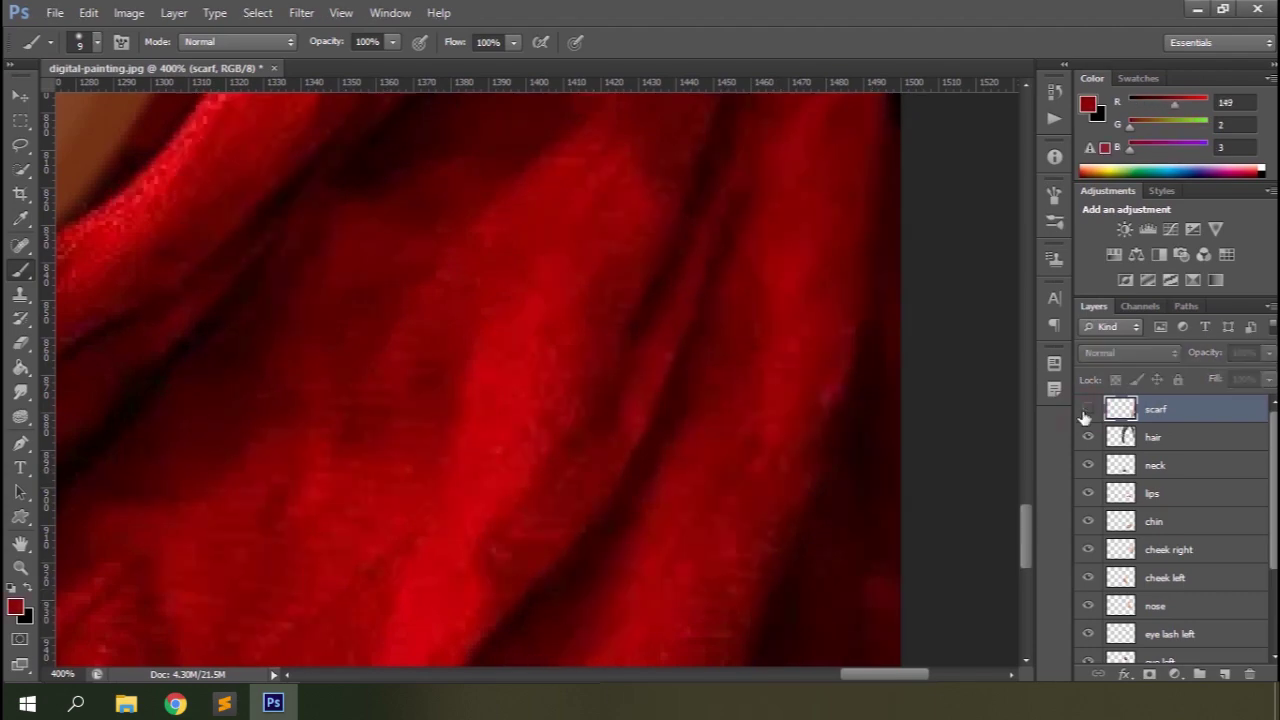
Step: Reduce the brush to size 6 and paint the narrow bright and dark folds just below the jaw with sampled reds
scroll(400, 300, "left", 3)
left_click(313, 229, "alt")
left_click(100, 322, "alt")
key("bracketleft")
key("bracketleft")
key("bracketleft")
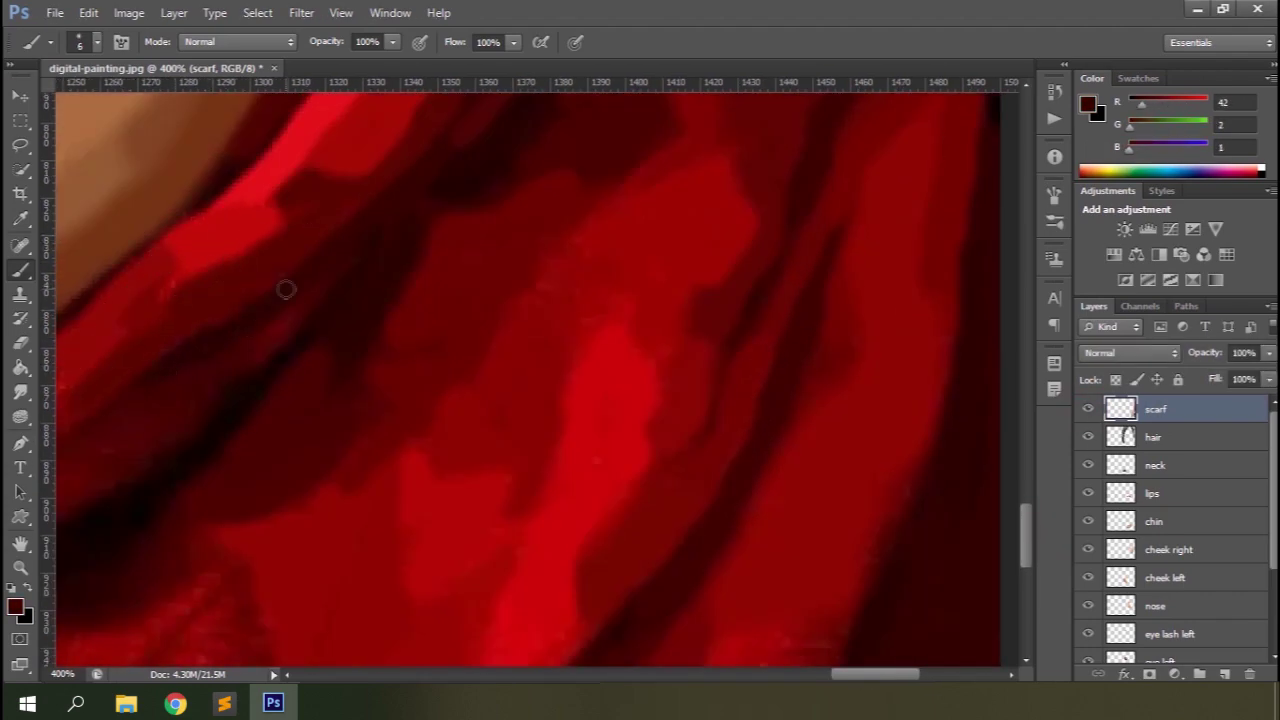
Step: Paint the dark diagonal crease and the red folds below it, checking the scarf layer against the photo
scroll(116, 503, "left", 3)
left_click(290, 354, "alt")
left_click(71, 512, "alt")
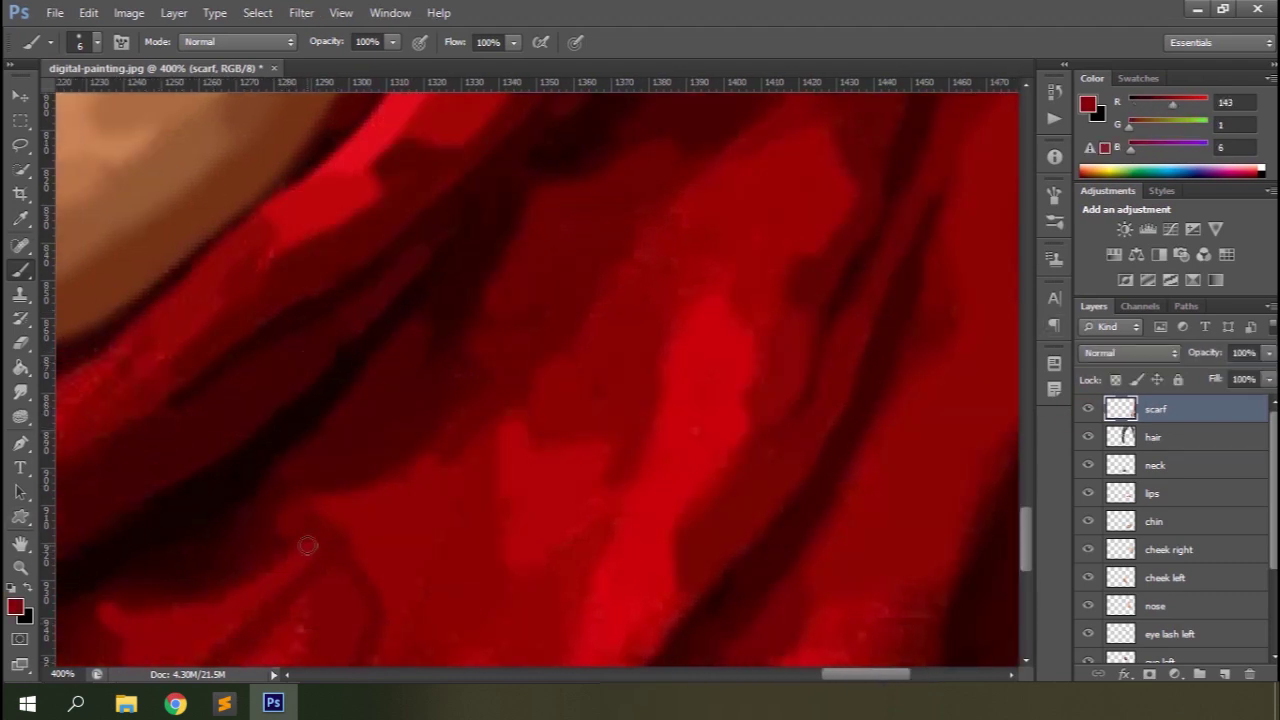
left_click(1089, 409)
left_click(1089, 409)
Step: Paint the near-black scarf shadow in the canvas's bottom-right corner with sampled dark reds
scroll(500, 350, "down", 3)
scroll(500, 350, "right", 3)
left_click(786, 286, "alt")
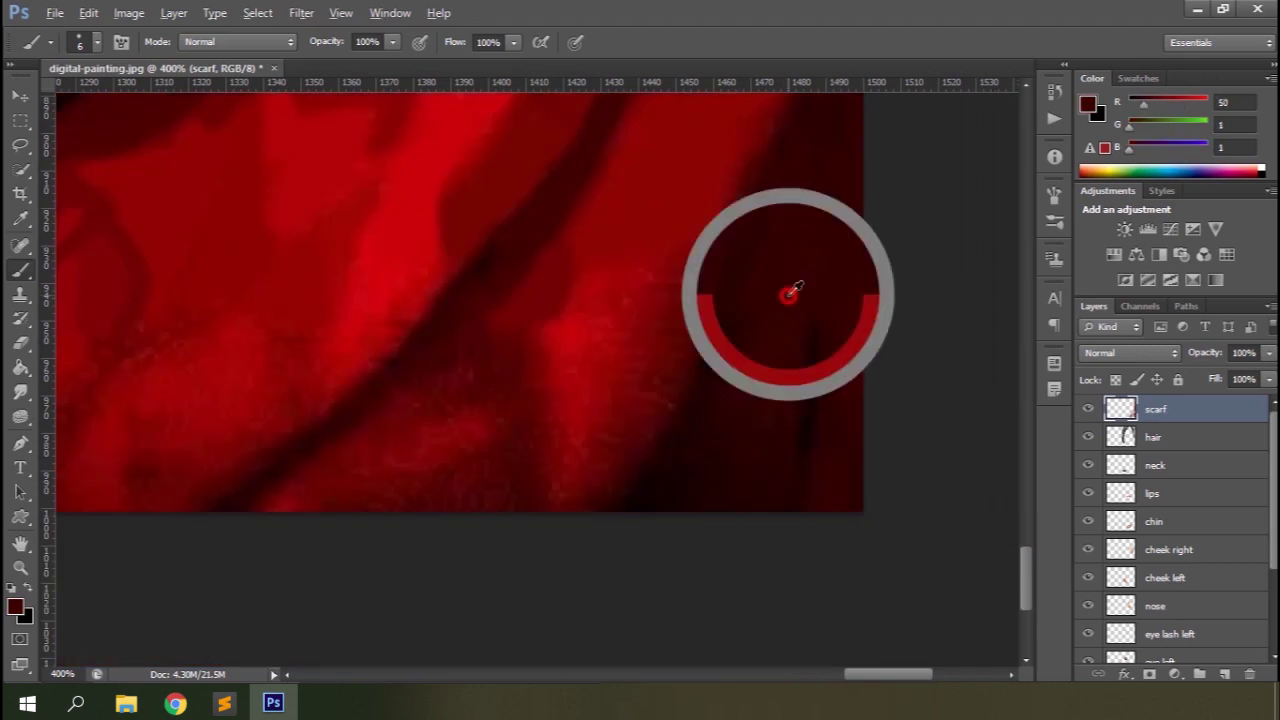
scroll(756, 221, "up", 3)
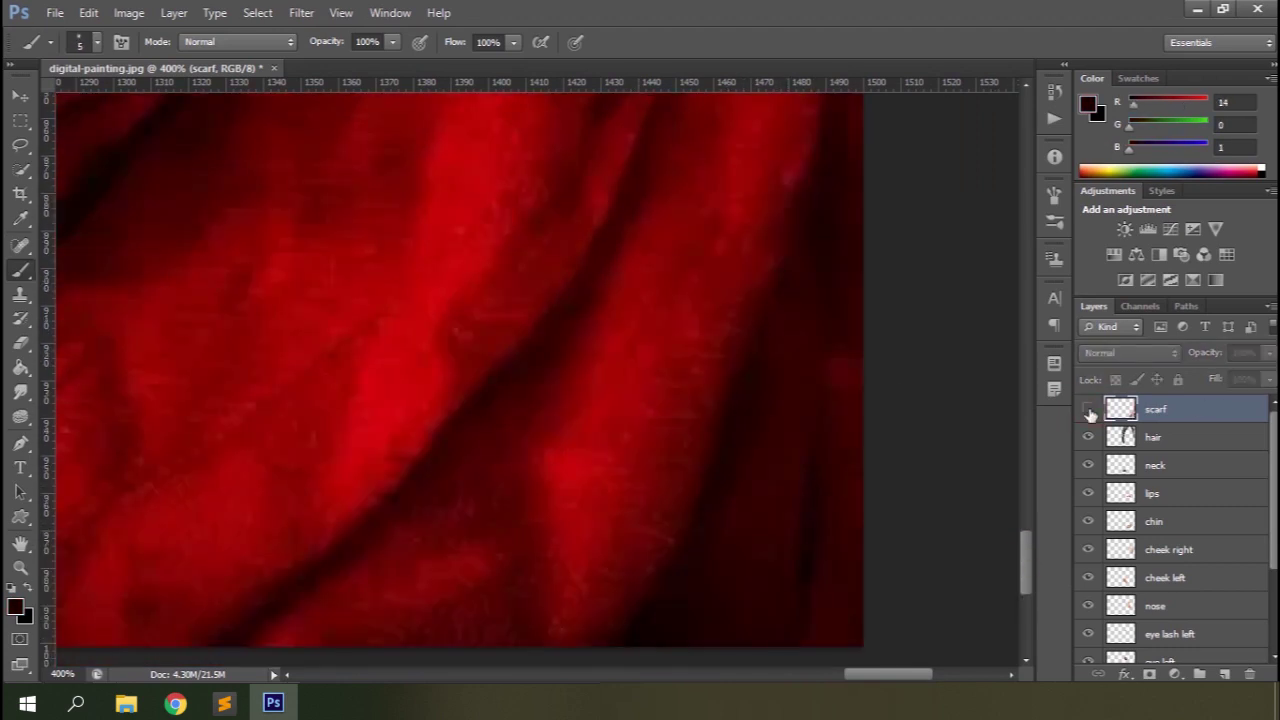
left_click(700, 434, "alt")
Step: Enlarge the brush to size 8 and paint the lower right scarf folds down to the canvas's bottom edge
key("bracketright")
key("bracketright")
key("bracketright")
left_click(481, 630, "alt")
mouse_move(481, 630)
left_mouse_down()
mouse_move(503, 540)
mouse_move(462, 490)
left_mouse_up()
left_click(594, 266, "alt")
left_click(303, 386, "alt")
Step: Paint the small alternating light and dark folds farther left along the canvas's bottom edge with sampled reds
scroll(450, 430, "left", 3)
left_click(571, 471, "alt")
left_click(306, 468, "alt")
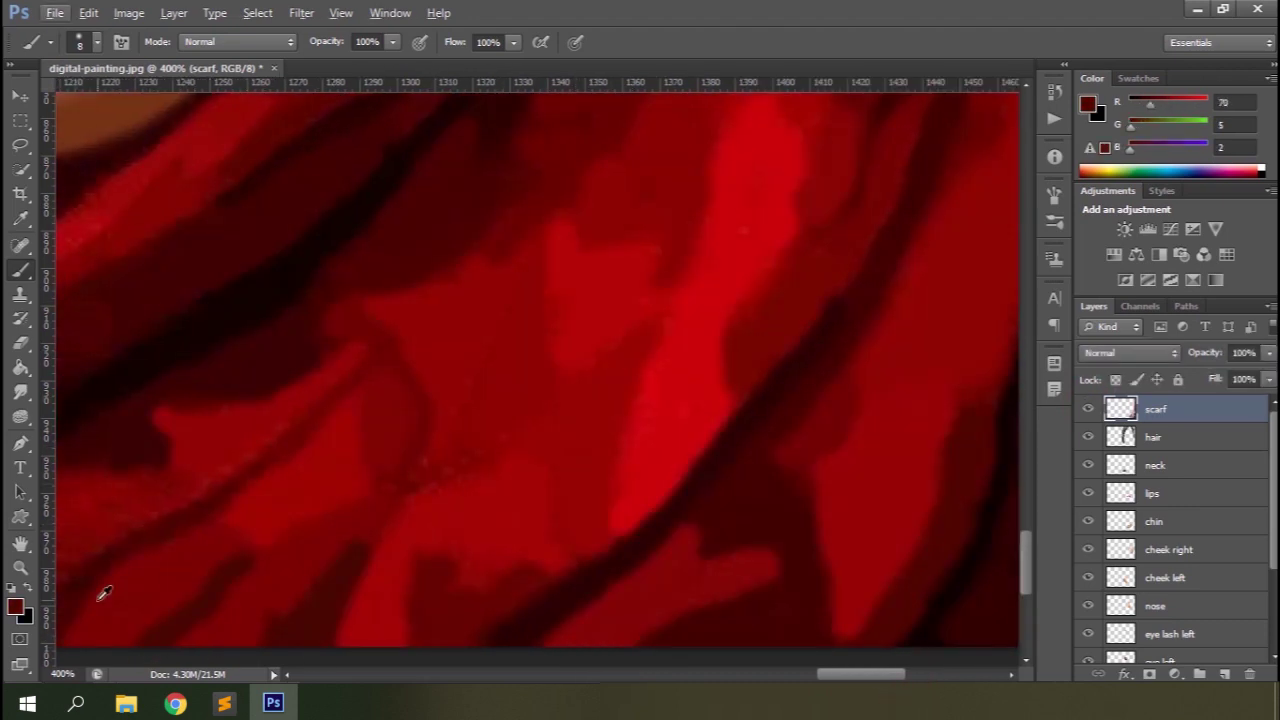
scroll(100, 591, "left", 2)
left_click(183, 625, "alt")
Step: Check the photo beneath the scarf layer and paint the diagonal folds and black crease below the chin
scroll(428, 481, "left", 3)
key("ctrl+z")
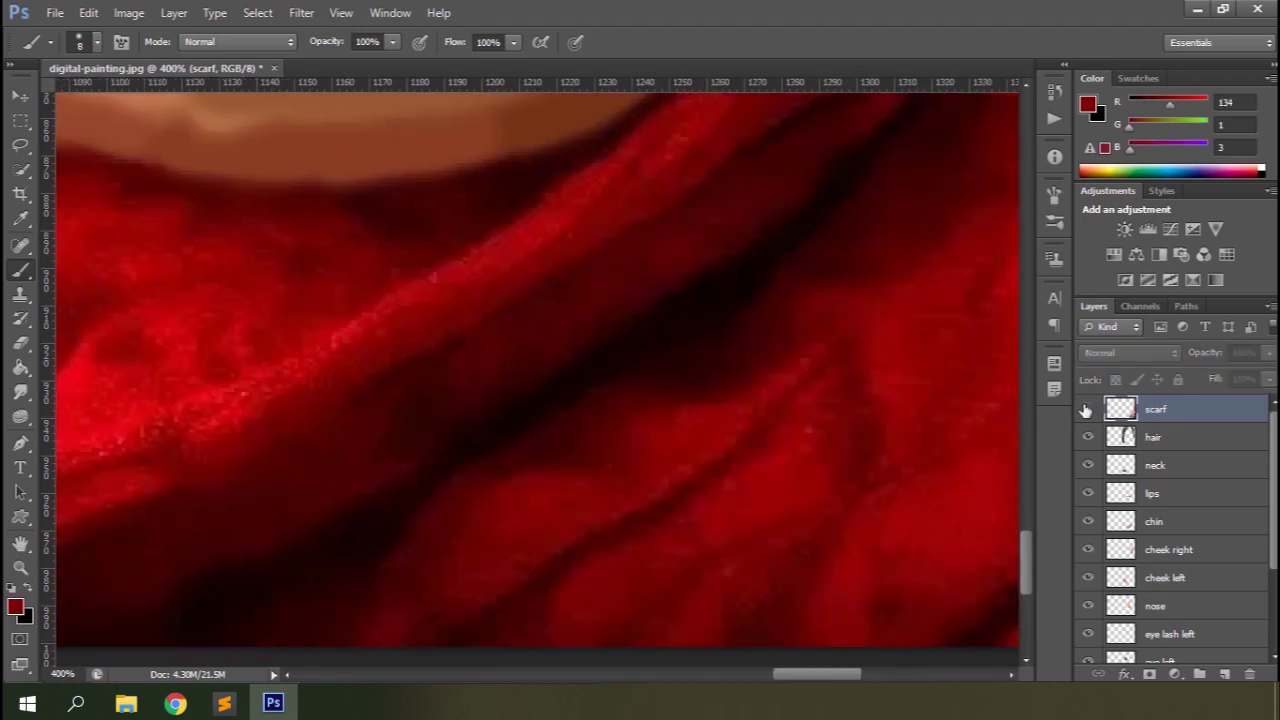
key("ctrl+z")
left_click(552, 449, "alt")
left_click(562, 395, "alt")
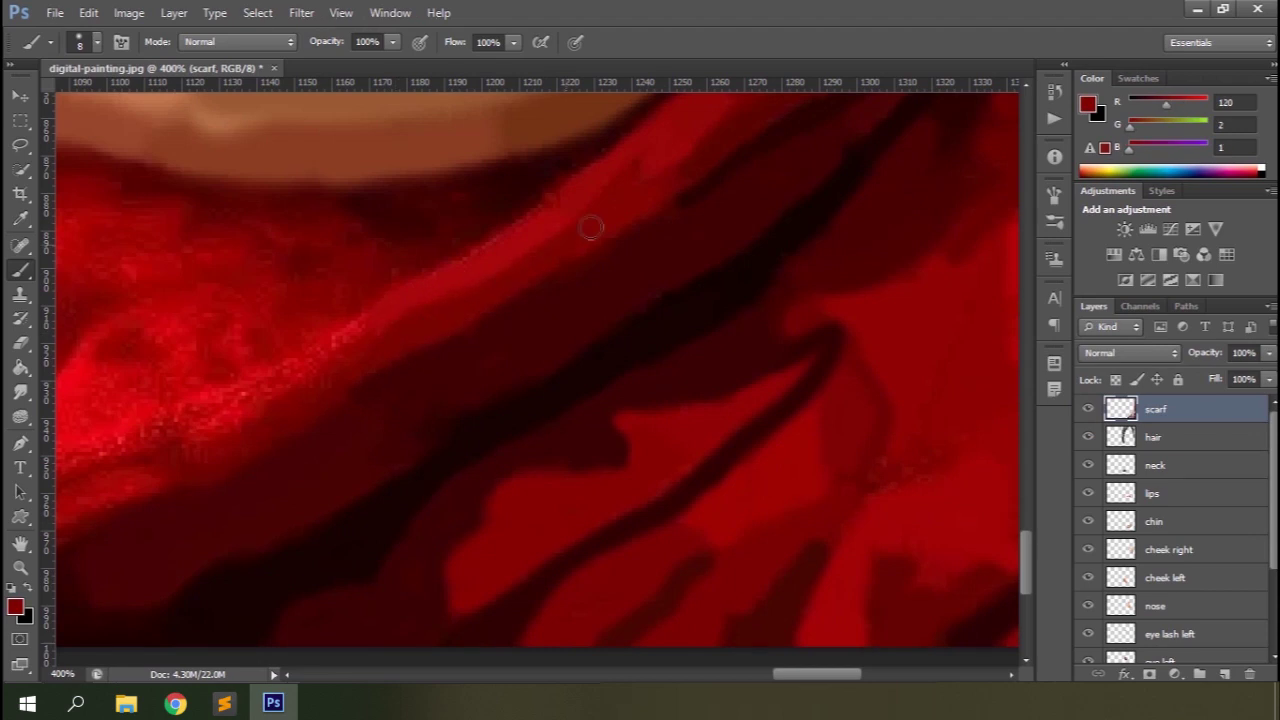
Step: Paint the bright diagonal scarf edge below the chin and the very dark folds beneath it
scroll(350, 450, "left", 3)
left_click(336, 622, "alt")
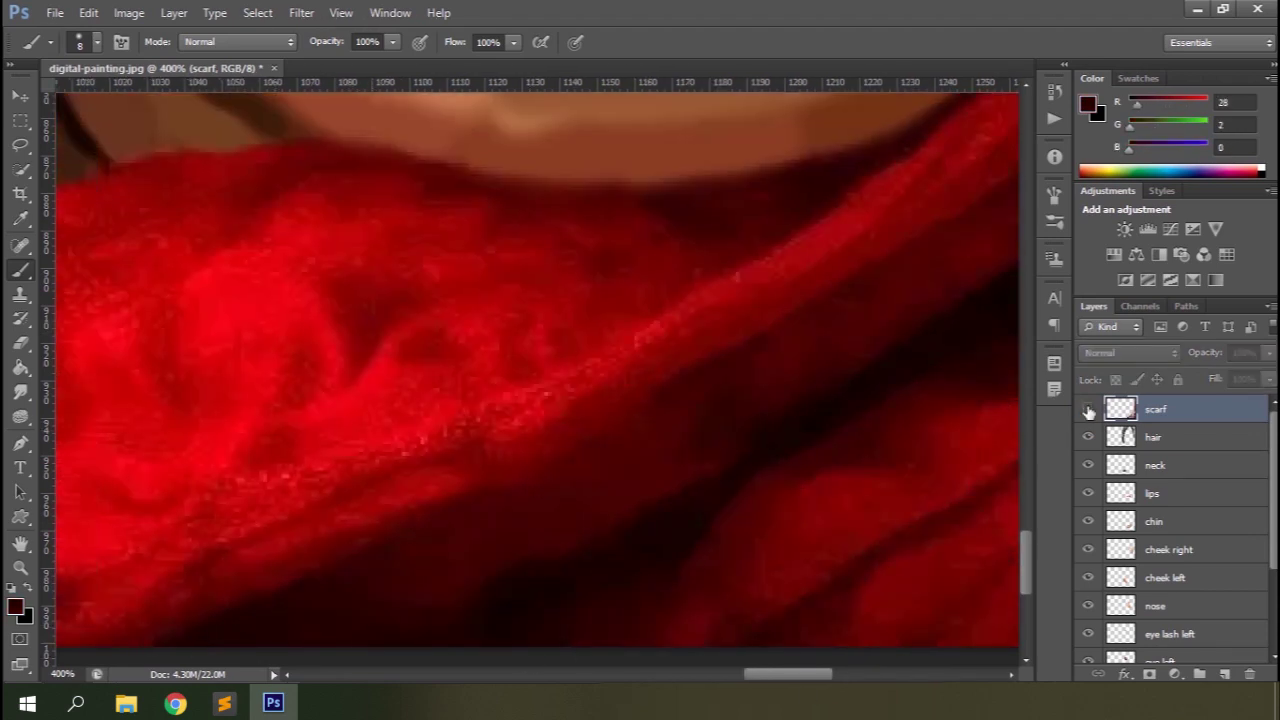
scroll(309, 523, "right", 1)
Step: Paint the dark shadow directly under the chin and the mottled red folds beside it with sampled colours
left_click(700, 188, "alt")
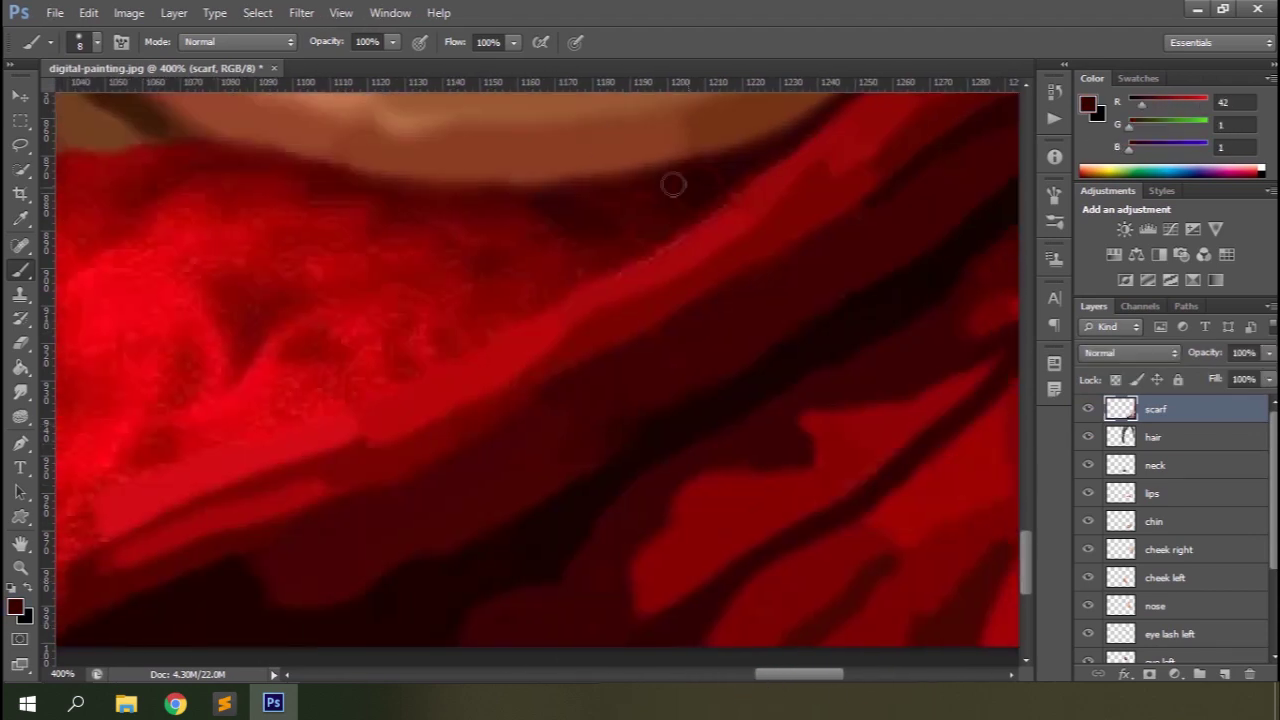
left_click(420, 340, "alt")
left_click(270, 168, "alt")
left_click(294, 257, "alt")
left_click(171, 157, "alt")
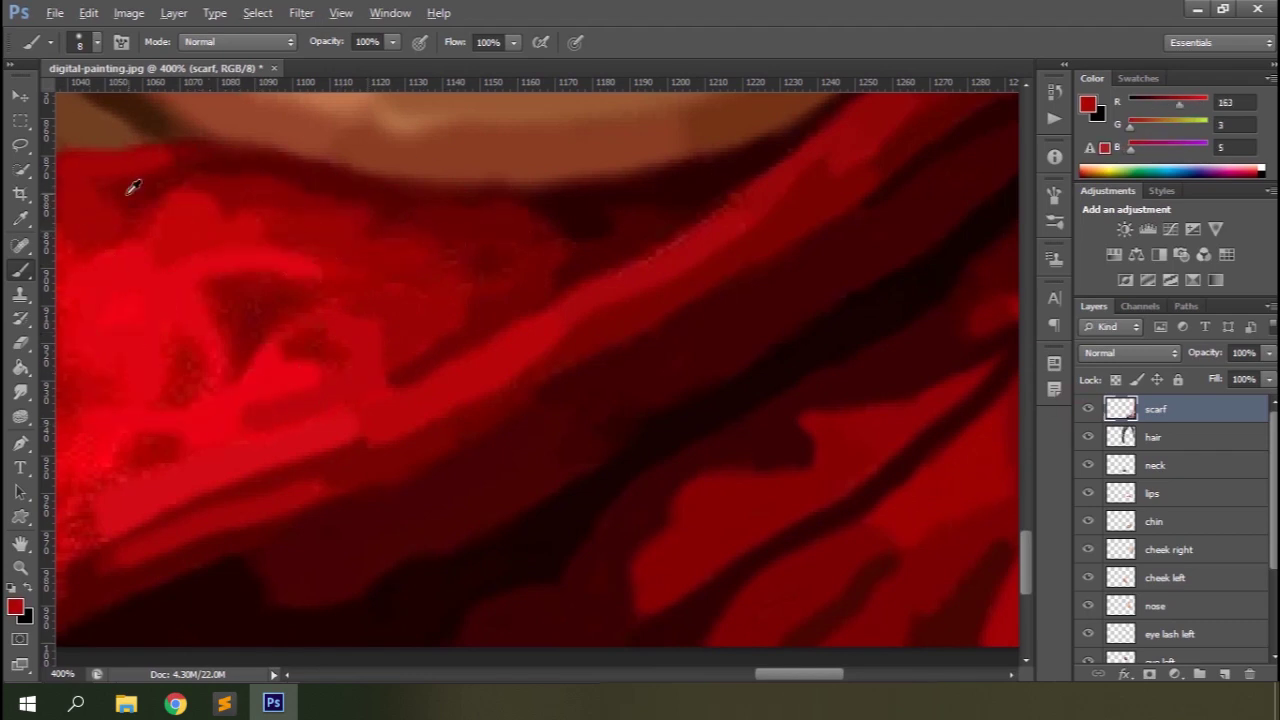
Step: Paint the bright crumpled scarf folds and their dark accents below the neck with sampled reds
left_click_drag(791, 674, 750, 684)
left_click_drag(345, 222, 505, 362)
left_click(520, 403, "alt")
left_click_drag(310, 484, 423, 650)
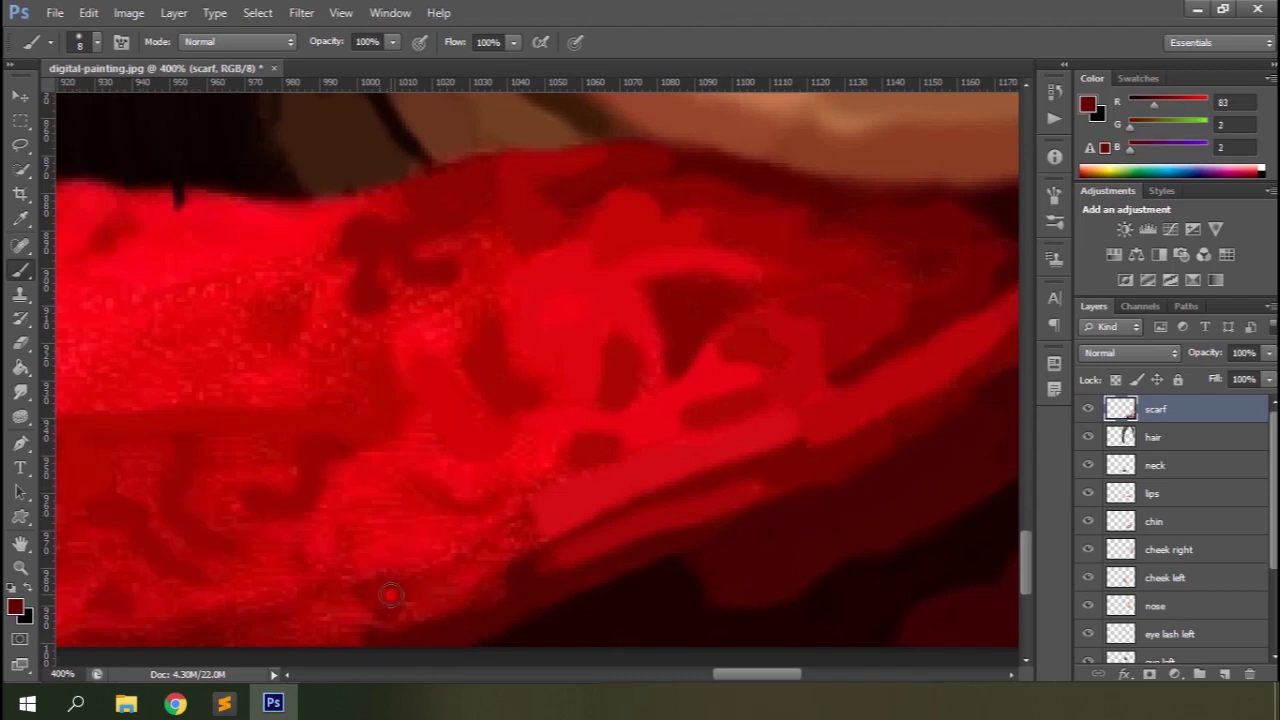
left_click(545, 430, "alt")
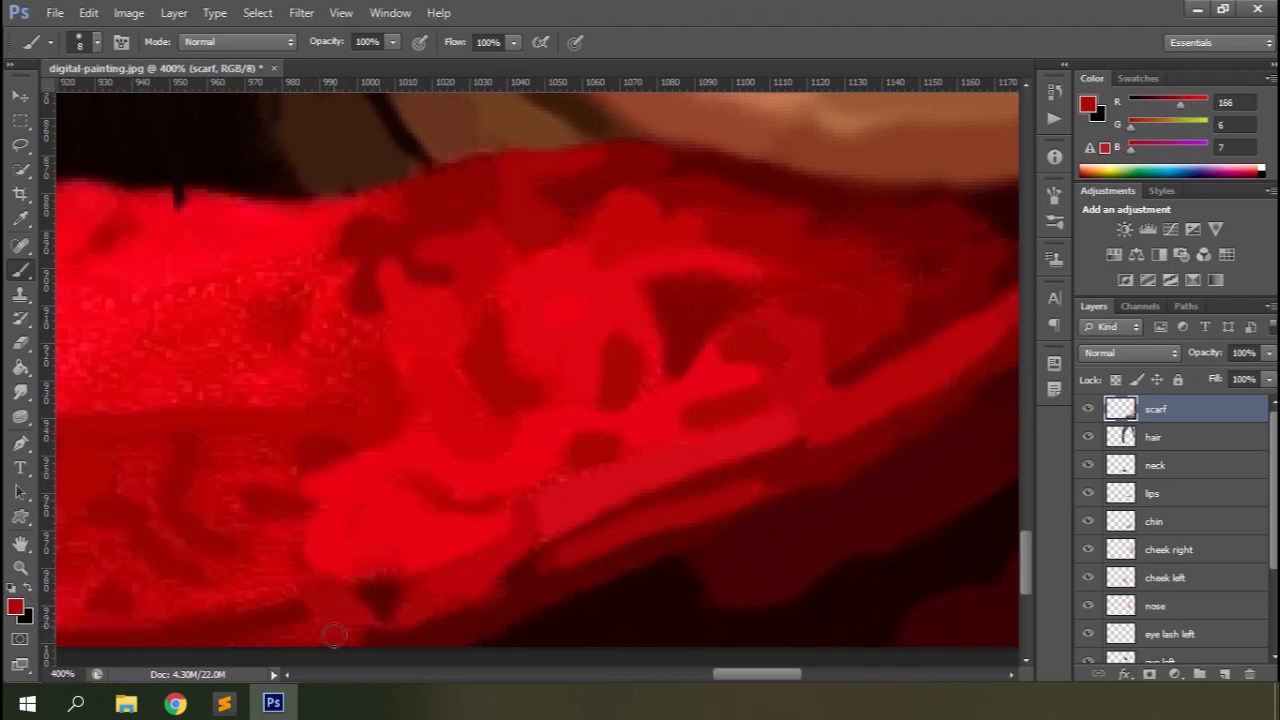
Step: Paint the bright scarf area under the hair and its darker spots, left of the neck
scroll(107, 557, "left", 3)
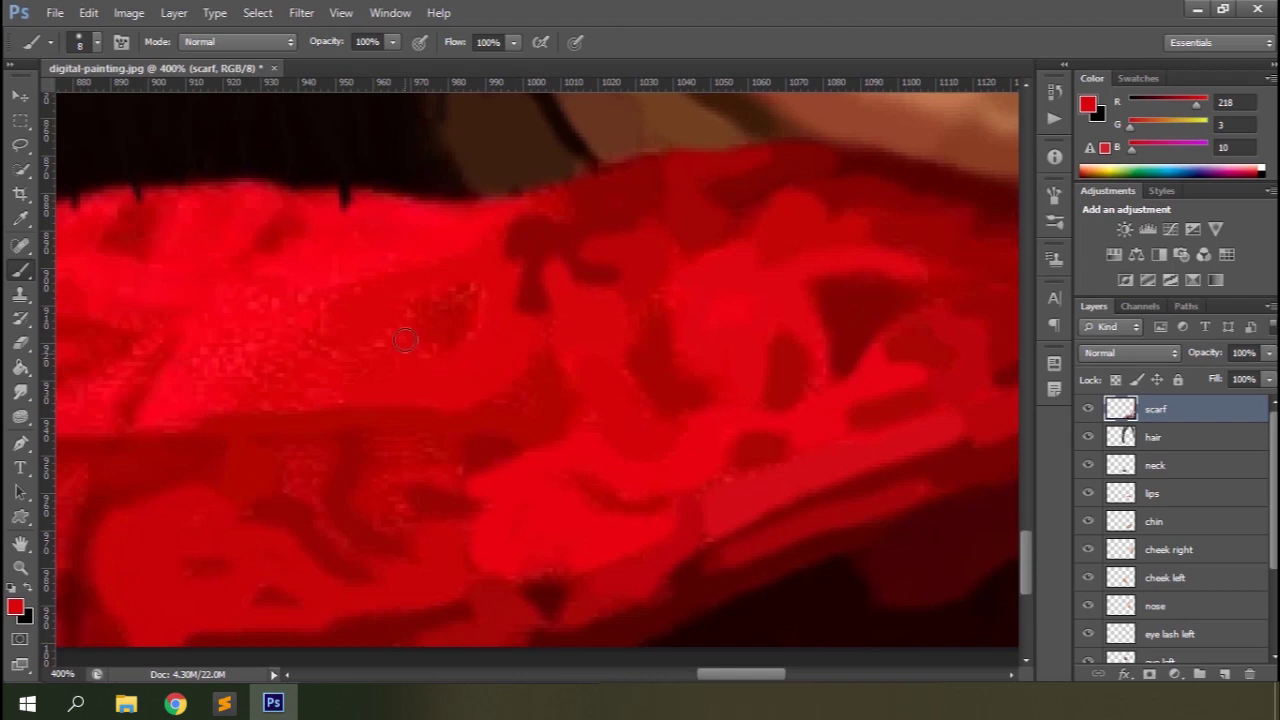
left_click(387, 261, "alt")
left_click(146, 238, "alt")
left_click_drag(318, 378, 284, 308)
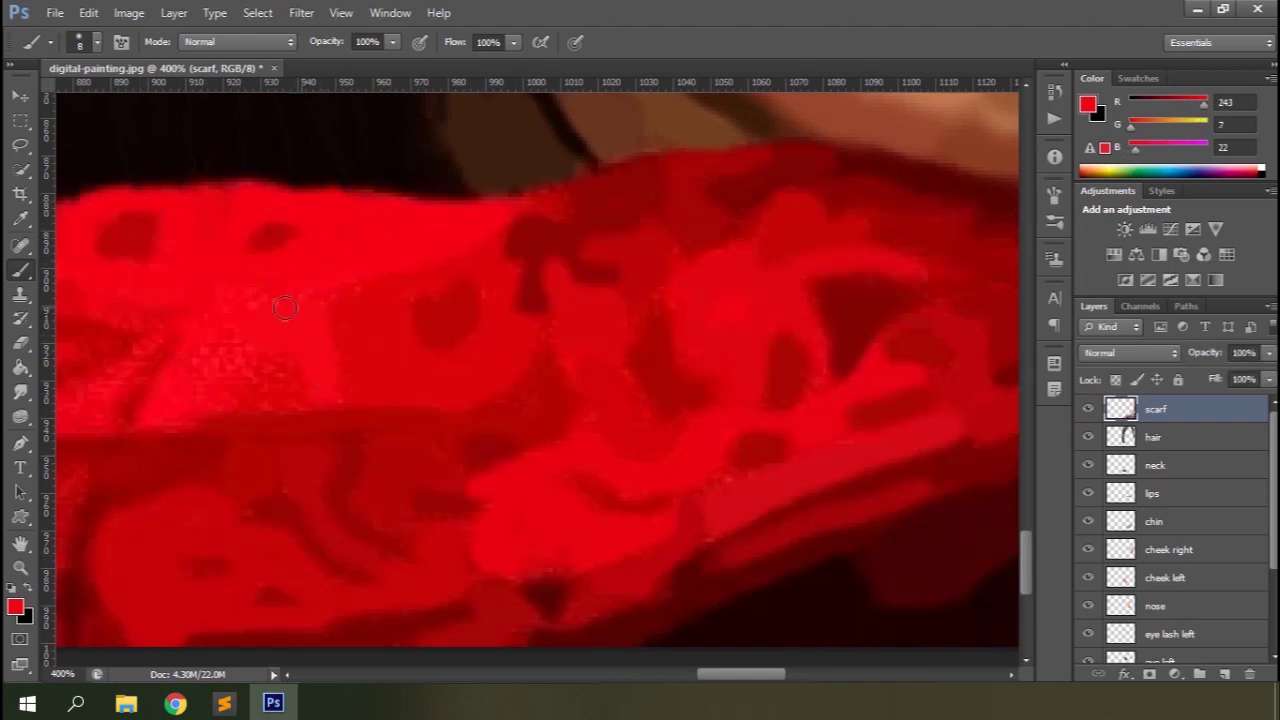
Step: Paint the dark shadow shapes and red folds along the bottom of the scarf below the hair's left edge
scroll(723, 665, "left", 3)
left_click(719, 610, "alt")
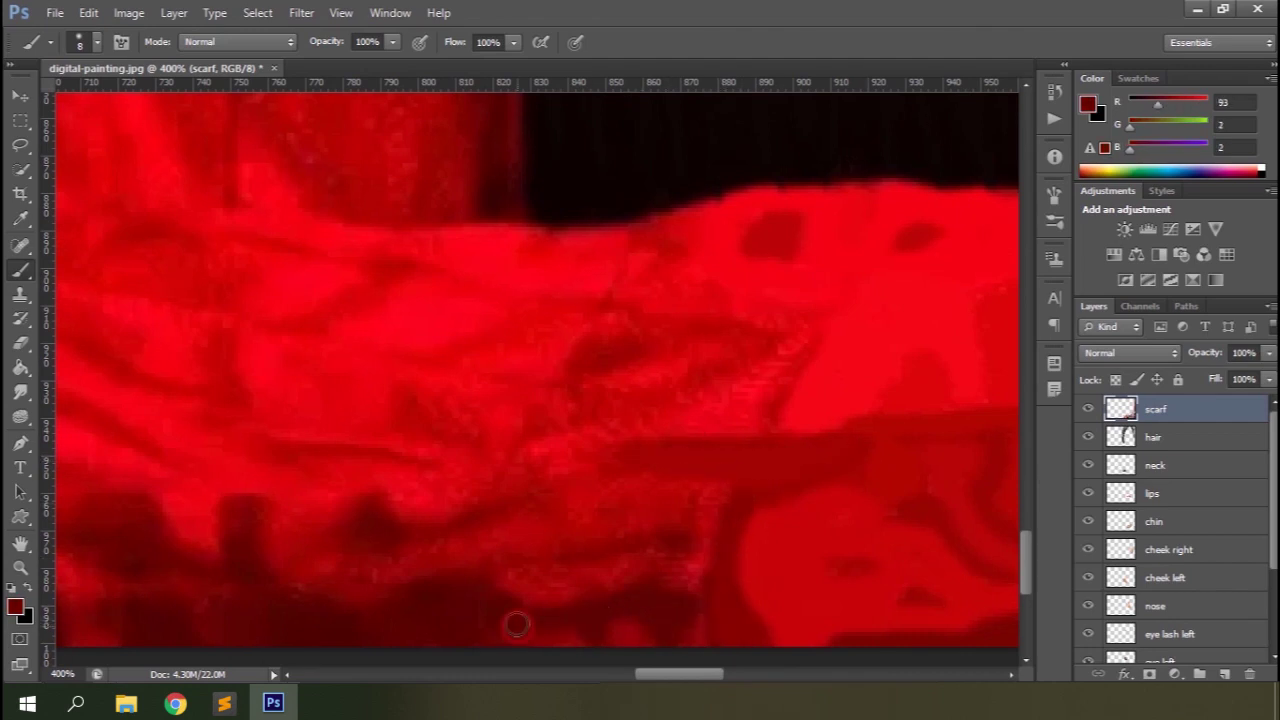
left_click(744, 411, "alt")
mouse_move(229, 514)
left_mouse_down()
mouse_move(166, 566)
mouse_move(356, 568)
mouse_move(505, 515)
left_mouse_up()
left_click(474, 422, "alt")
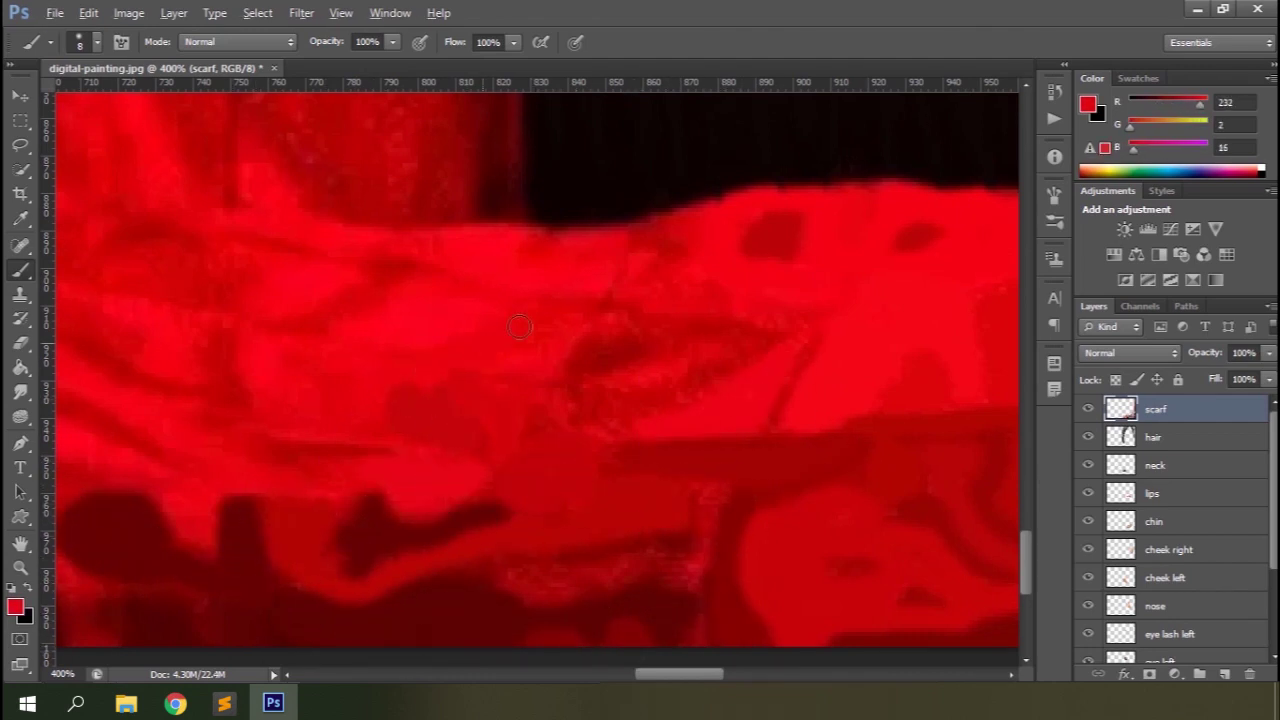
Step: Add dark crease strokes and fill the surrounding bright red scarf folds up to the hair's lower edge
left_click_drag(667, 564, 508, 551)
left_click_drag(815, 345, 770, 425)
left_click(688, 222, "alt")
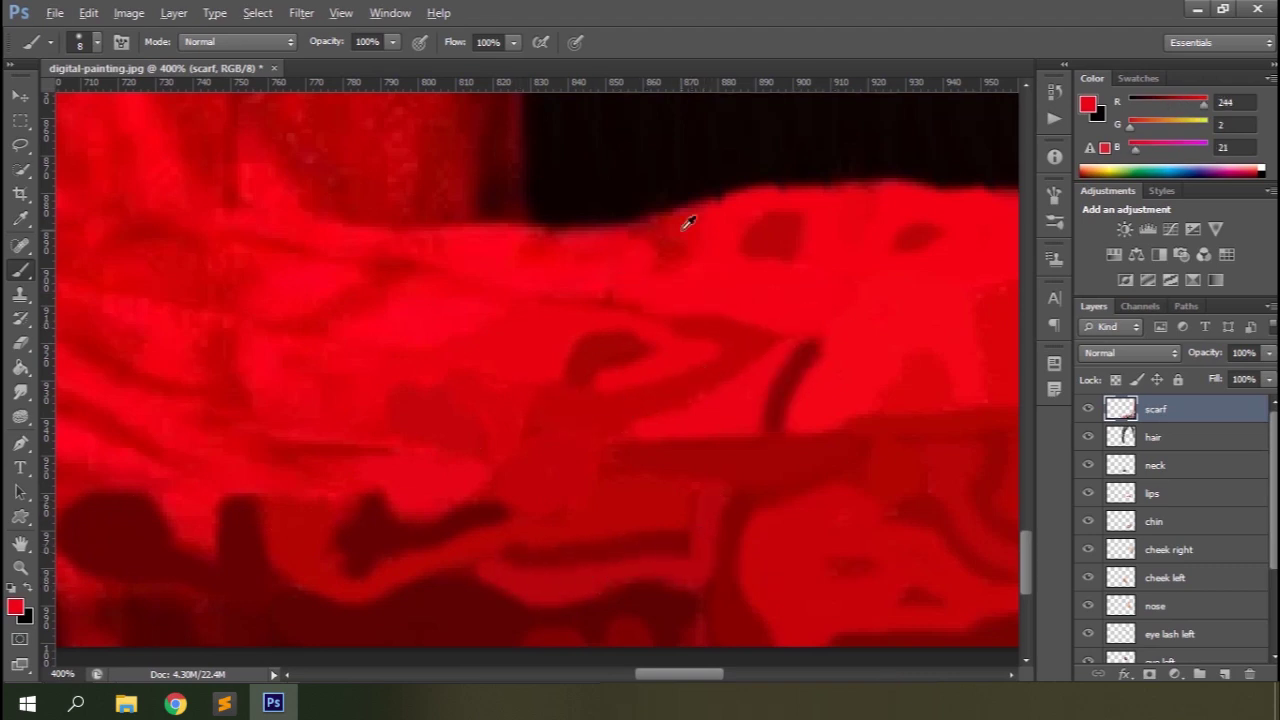
left_click(503, 237, "alt")
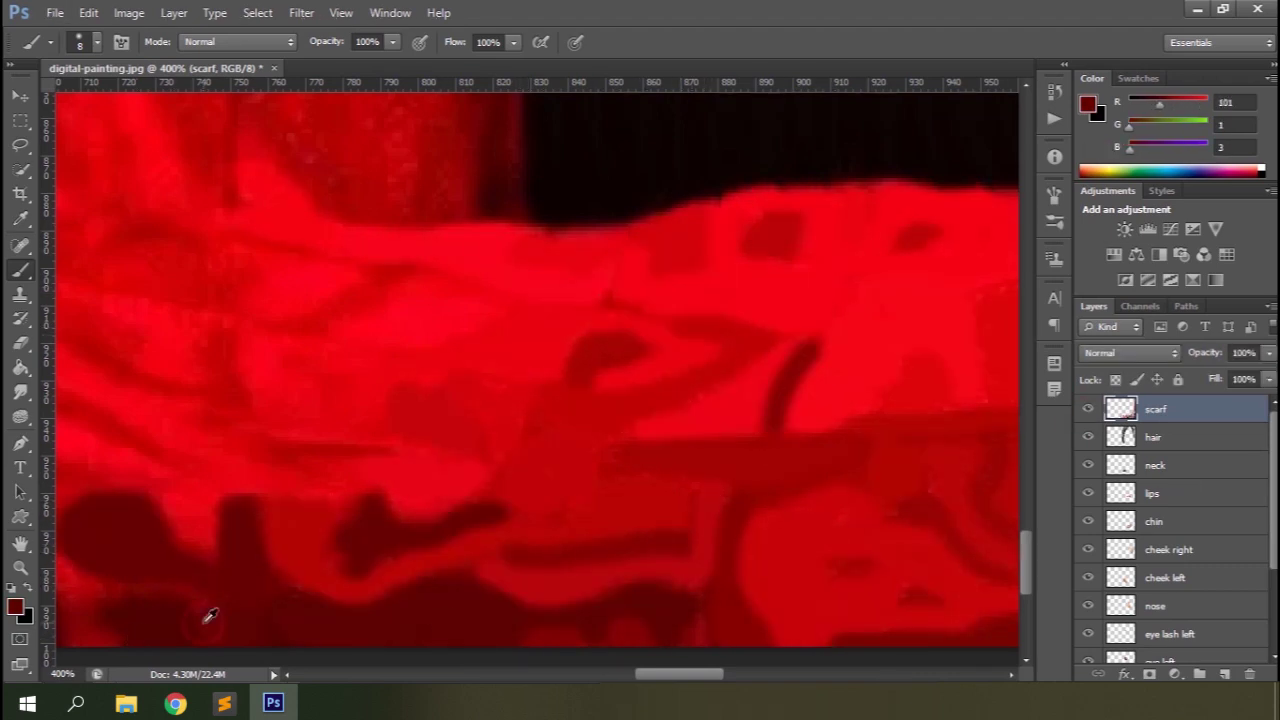
Step: Paint the creases and bright folds at the base of the hanging scarf section with sampled reds
left_click_drag(360, 250, 665, 274)
left_click(665, 274, "alt")
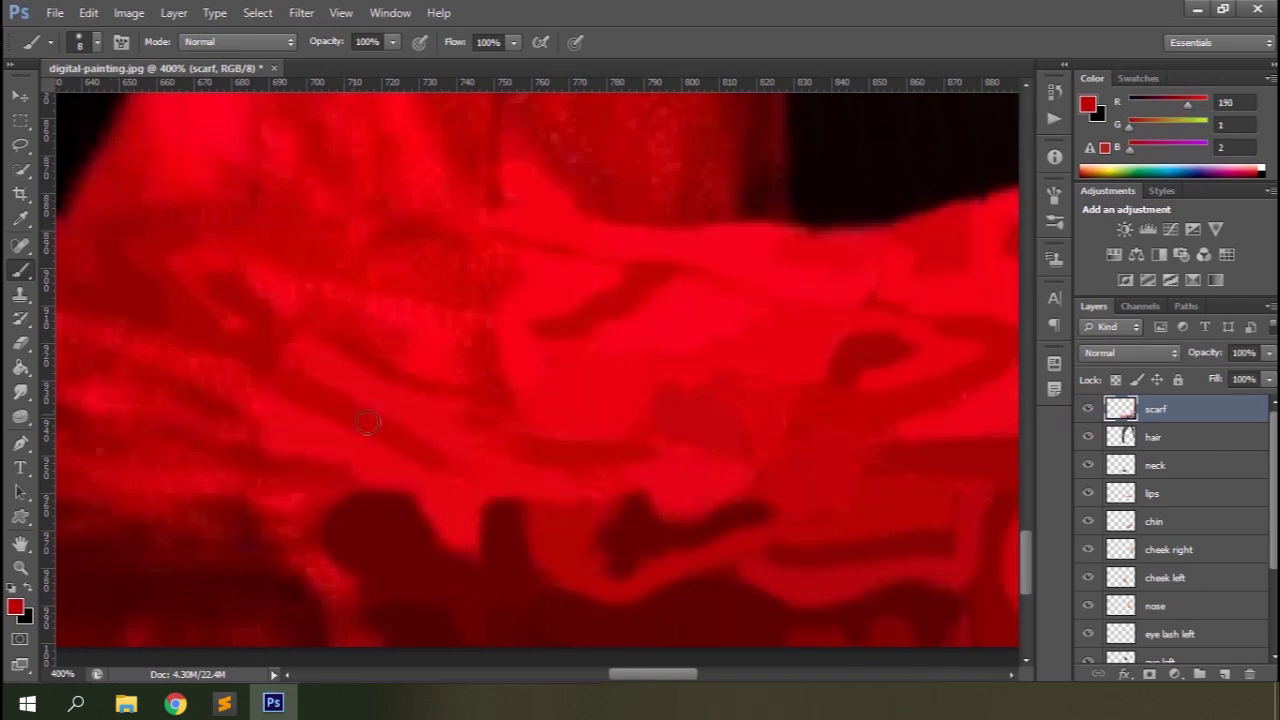
left_click(368, 282, "alt")
left_click_drag(368, 282, 334, 284)
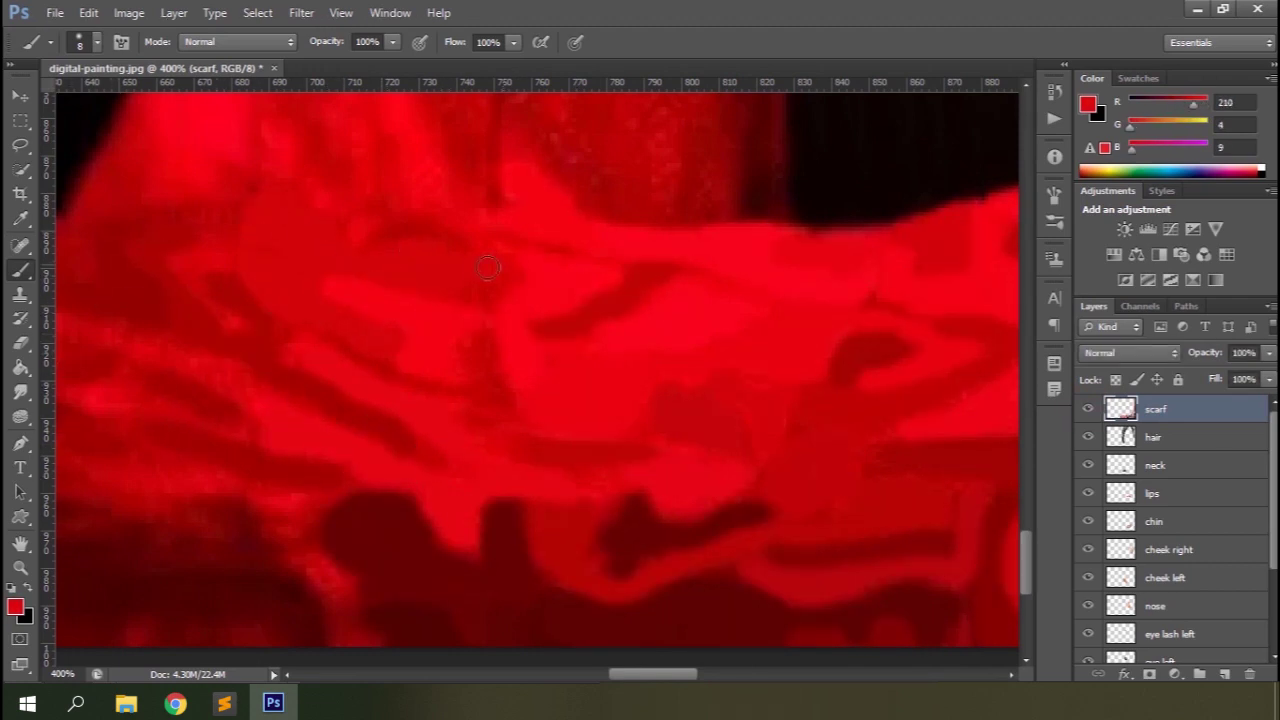
Step: Paint the dark shadow strokes and a lighter red streak in the lower scarf folds on the left shoulder
left_click_drag(286, 534, 786, 609)
left_click(640, 630, "alt")
left_click_drag(240, 476, 318, 478)
left_click_drag(466, 500, 620, 502)
left_click(530, 460, "alt")
left_click_drag(395, 520, 575, 530)
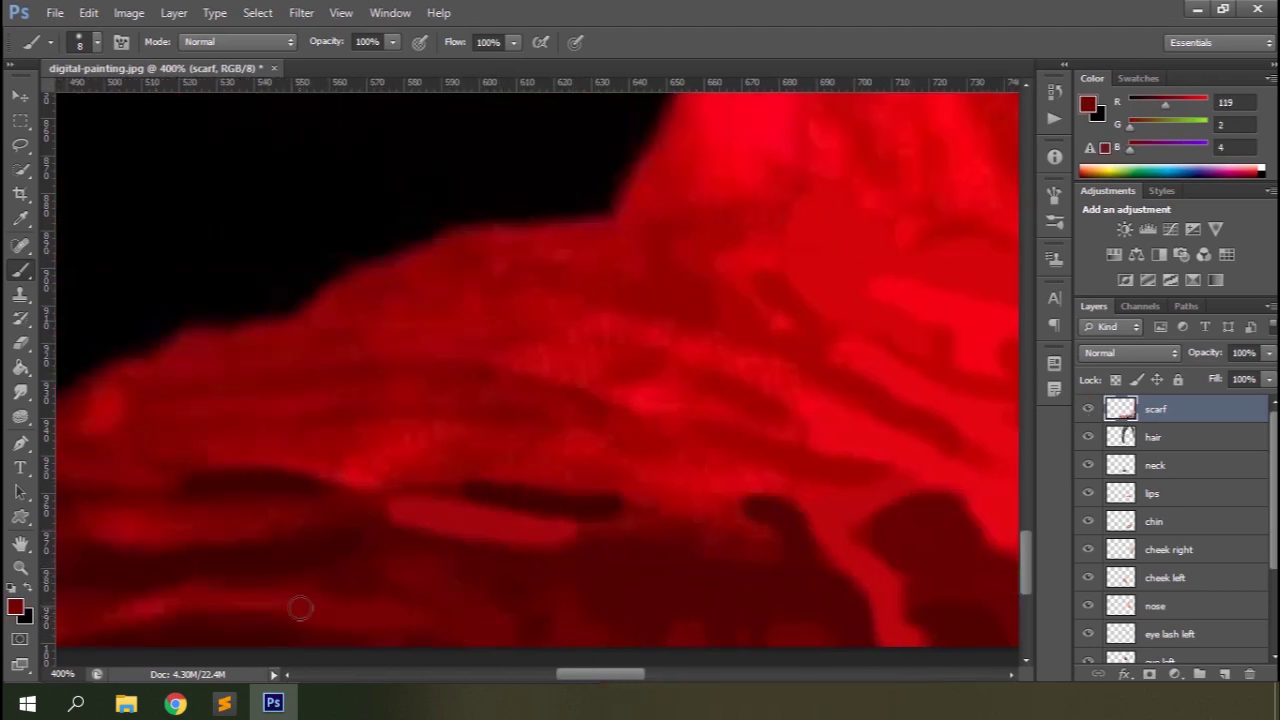
Step: Paint the outermost left tip of the scarf with sampled dark reds and small lighter patches
left_click(125, 515, "alt")
scroll(460, 560, "left", 5)
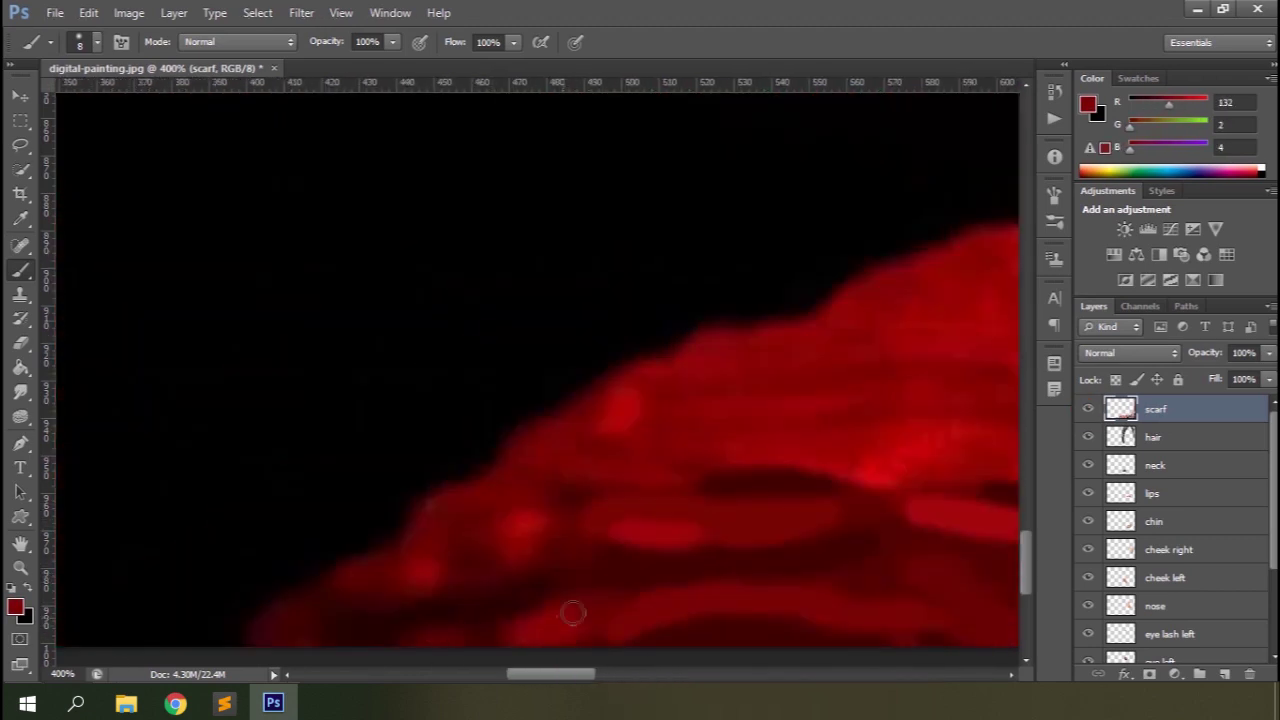
left_click(551, 517, "alt")
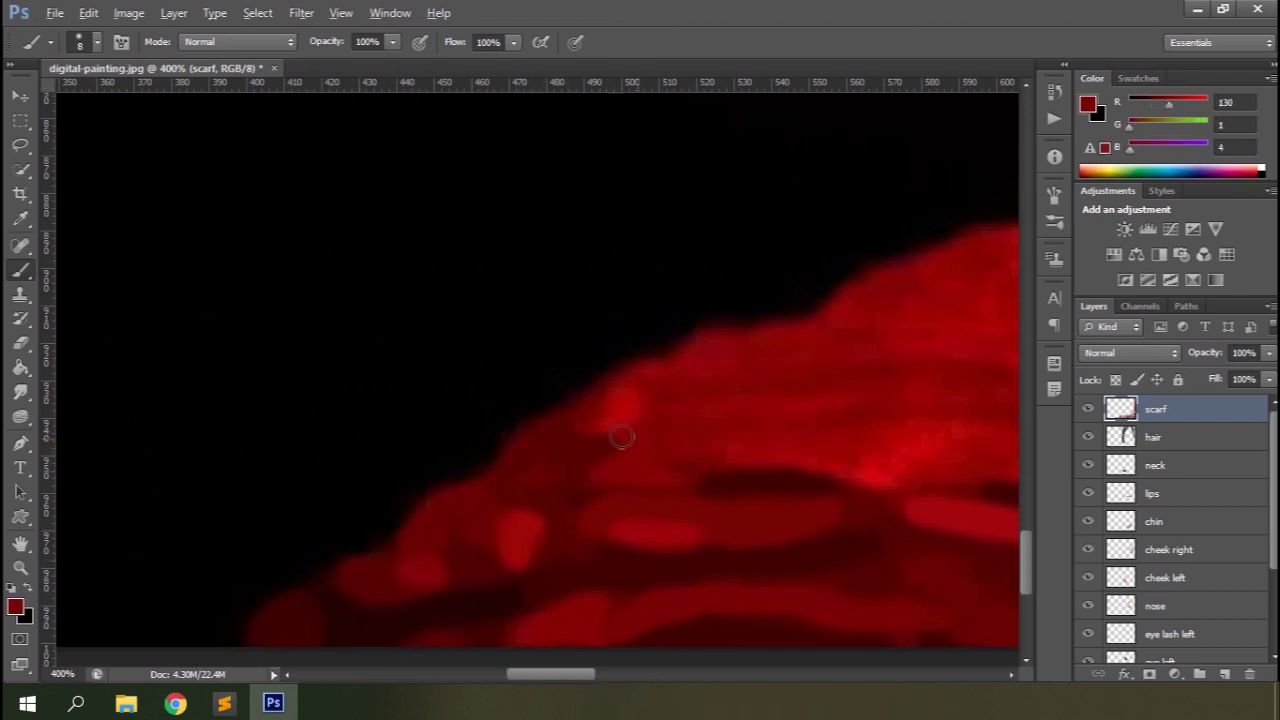
Step: Paint the thin highlight streak on the left shoulder with brush size 3 and the bright looping fold with size 9
scroll(561, 405, "right", 2)
left_click(920, 509, "alt")
key("bracketright")
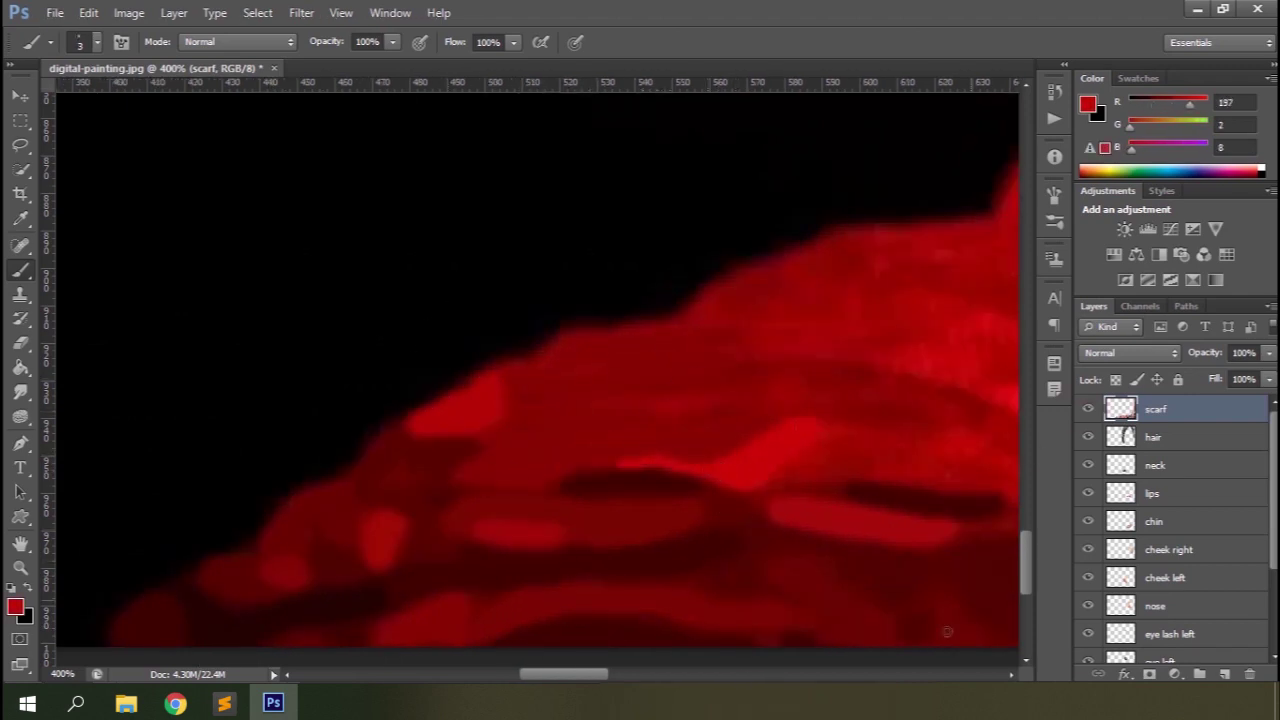
scroll(629, 457, "right", 5)
left_click(728, 345, "alt")
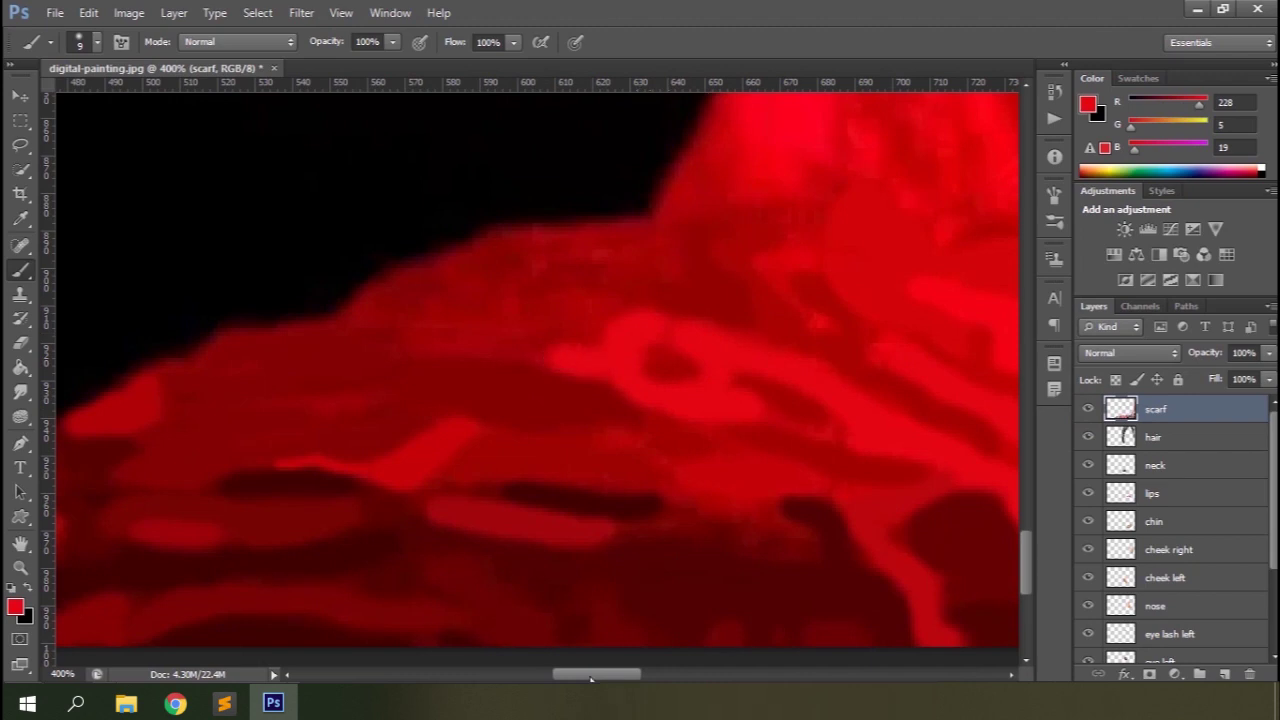
Step: Enlarge the brush to size 10 and paint the lower part of the hanging scarf section left of the hair
scroll(352, 286, "right", 7)
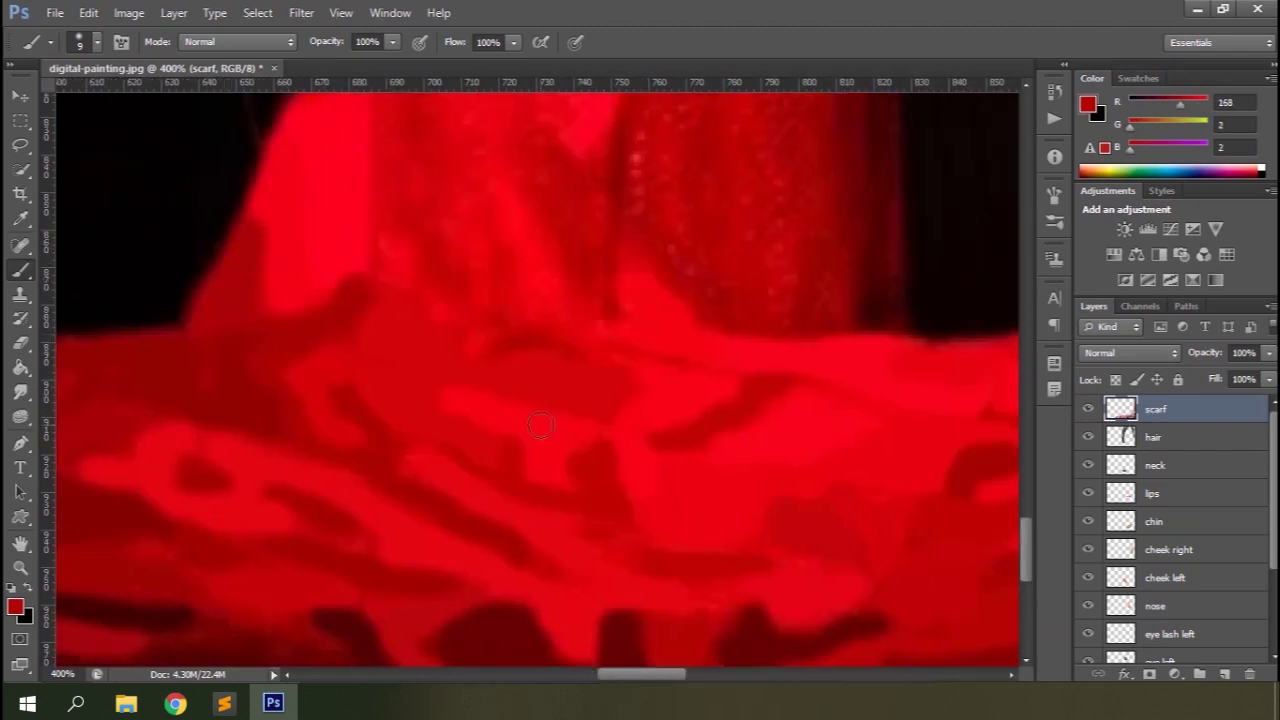
scroll(540, 425, "up", 3)
key("bracketright")
scroll(734, 457, "up", 1)
left_click(880, 345, "alt")
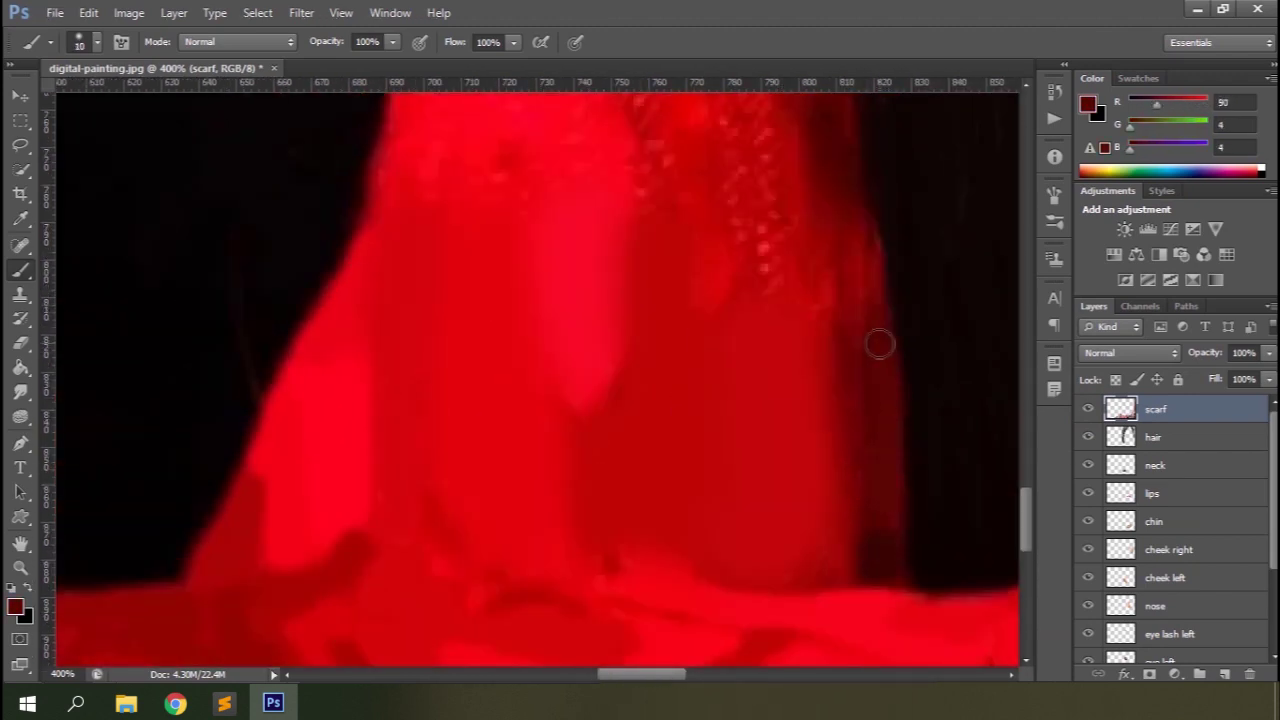
Step: Paint the dark edge beside the hair and the bright vertical folds in the next section up the hanging scarf
scroll(816, 487, "up", 2)
left_click(816, 487, "alt")
left_click(811, 312, "alt")
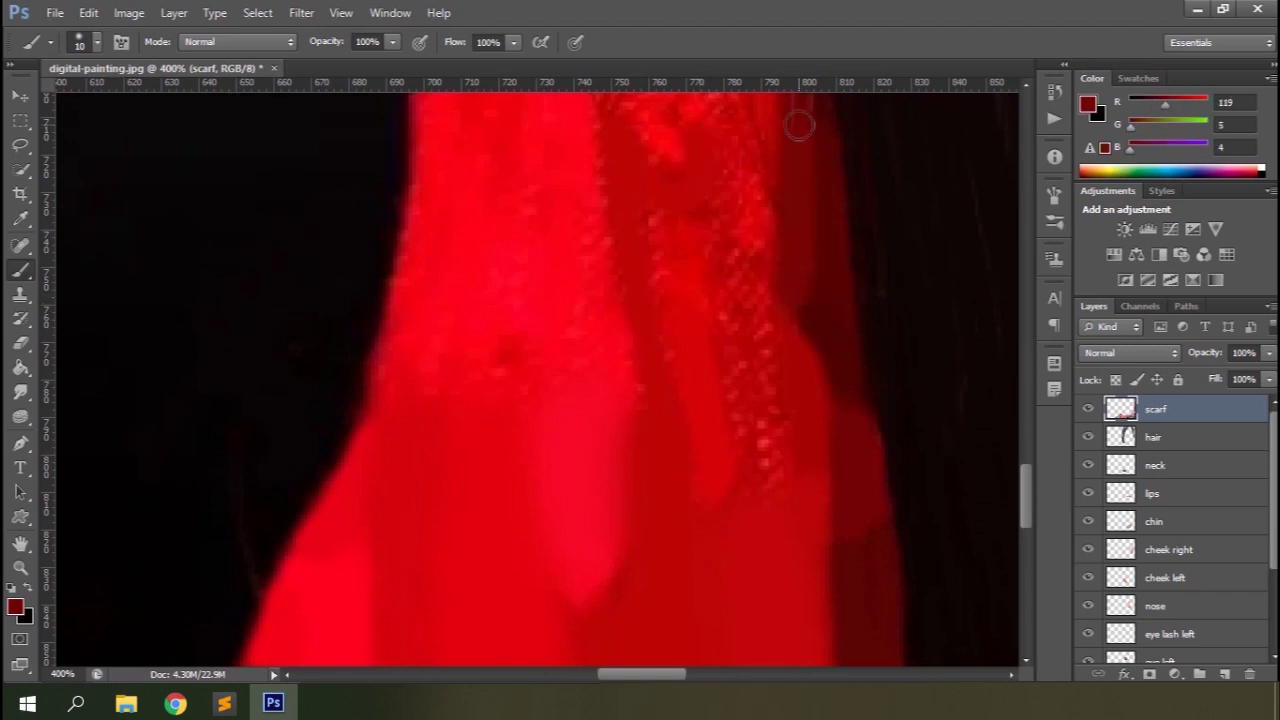
scroll(576, 457, "up", 2)
left_click(576, 457, "alt")
scroll(657, 466, "up", 2)
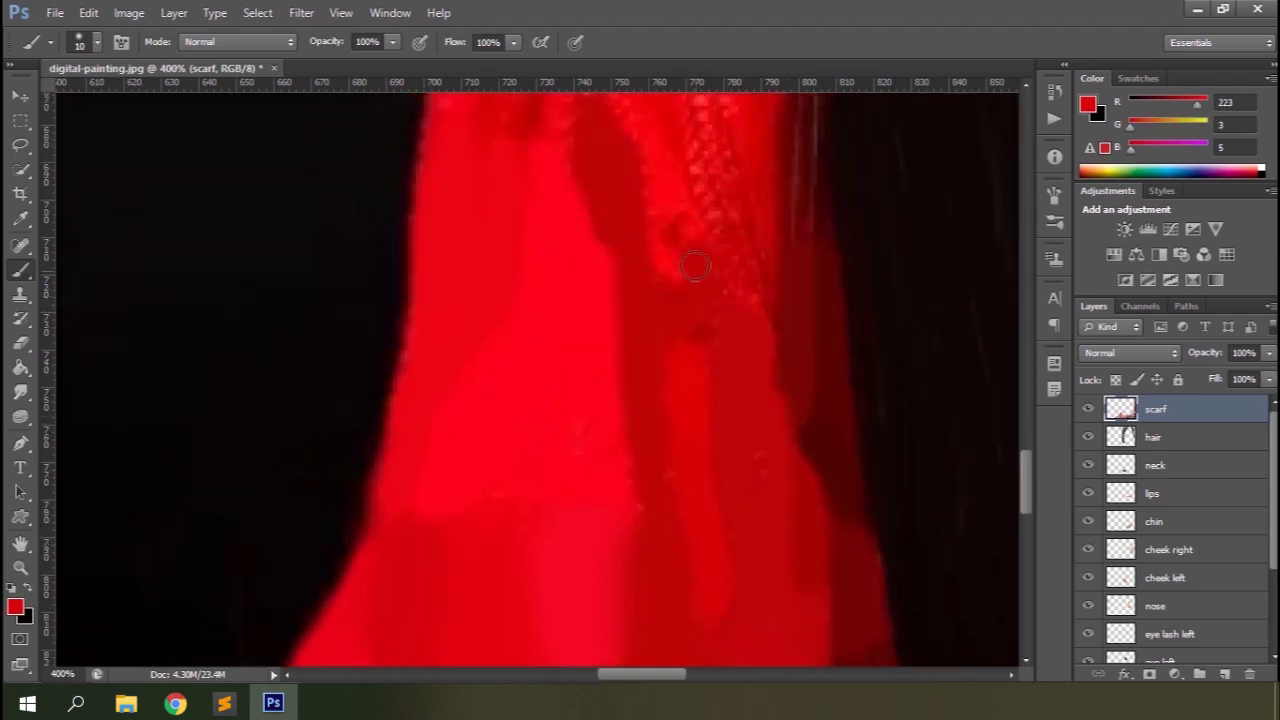
Step: Continue up the hanging scarf, painting its narrowing bright folds and dark right edge with sampled reds
scroll(694, 263, "up", 2)
left_click(533, 224, "alt")
mouse_move(533, 224)
left_mouse_down()
mouse_move(640, 180)
mouse_move(765, 470)
mouse_move(771, 157)
left_mouse_up()
scroll(745, 333, "up", 2)
left_click(745, 333, "alt")
scroll(745, 333, "up", 2)
left_click(780, 466, "alt")
scroll(780, 466, "up", 1)
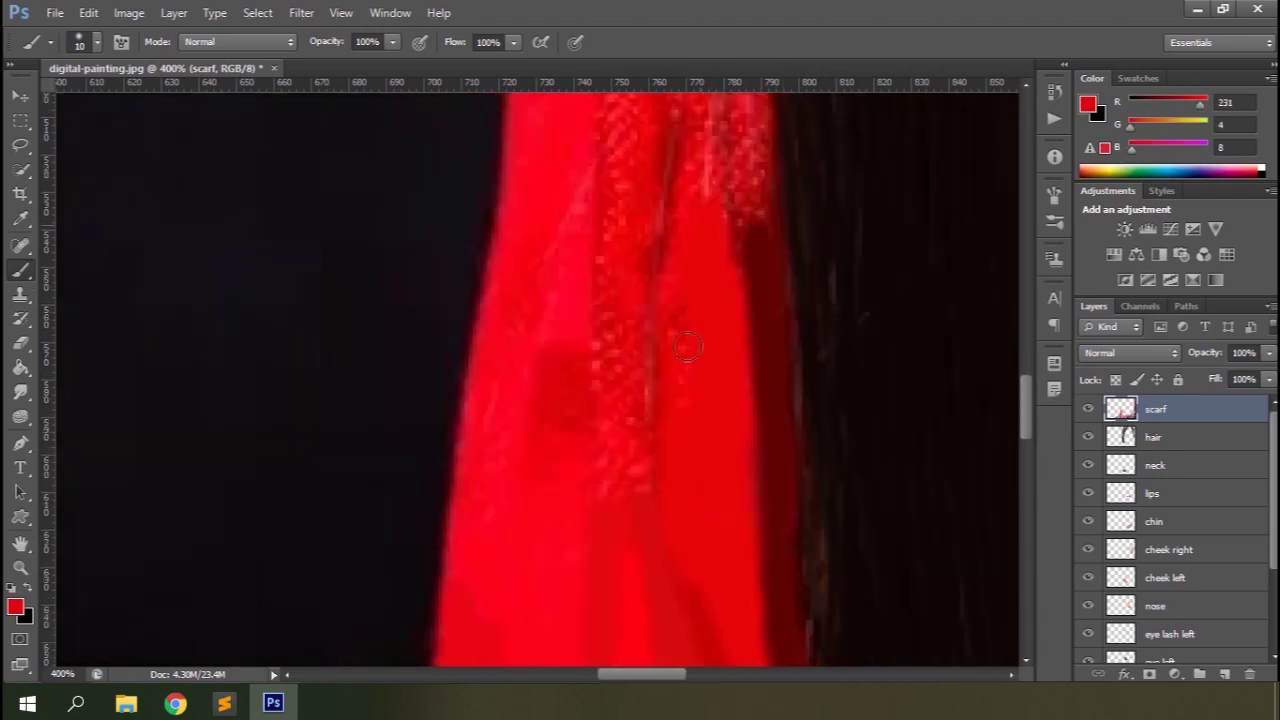
Step: Sample a red beside the hair and paint over the textured folds in the next section up the hanging scarf
scroll(519, 460, "up", 4)
key("bracketleft")
key("bracketleft")
key("bracketleft")
key("bracketleft")
key("bracketleft")
key("bracketleft")
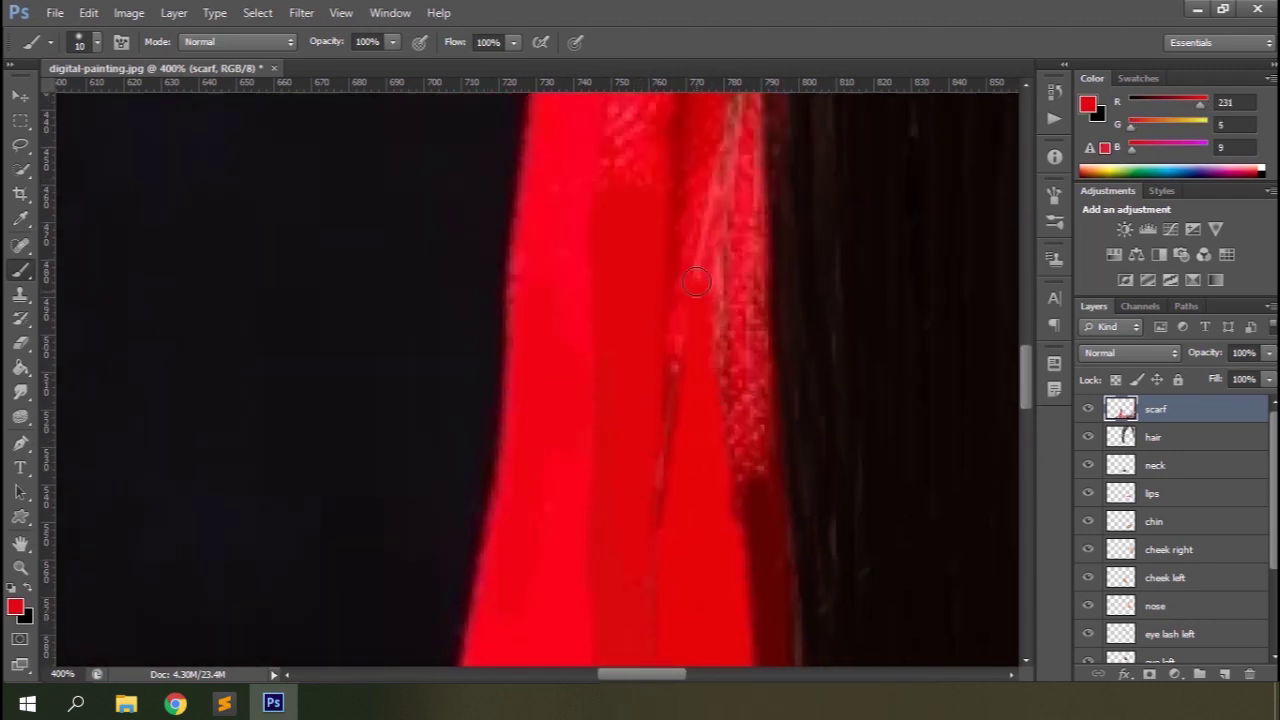
left_click(750, 345, "alt")
mouse_move(732, 345)
left_mouse_down()
mouse_move(708, 218)
mouse_move(748, 240)
mouse_move(786, 394)
mouse_move(617, 523)
mouse_move(640, 510)
mouse_move(700, 300)
mouse_move(520, 250)
left_mouse_up()
Step: Paint the remaining upper section of the hanging scarf from the hair edge out to its outer edge
scroll(748, 195, "up", 3)
mouse_move(748, 195)
left_mouse_down()
mouse_move(680, 357)
mouse_move(506, 366)
left_mouse_up()
key("ctrl+minus")
key("ctrl+minus")
key("ctrl+minus")
key("ctrl+minus")
key("ctrl+minus")
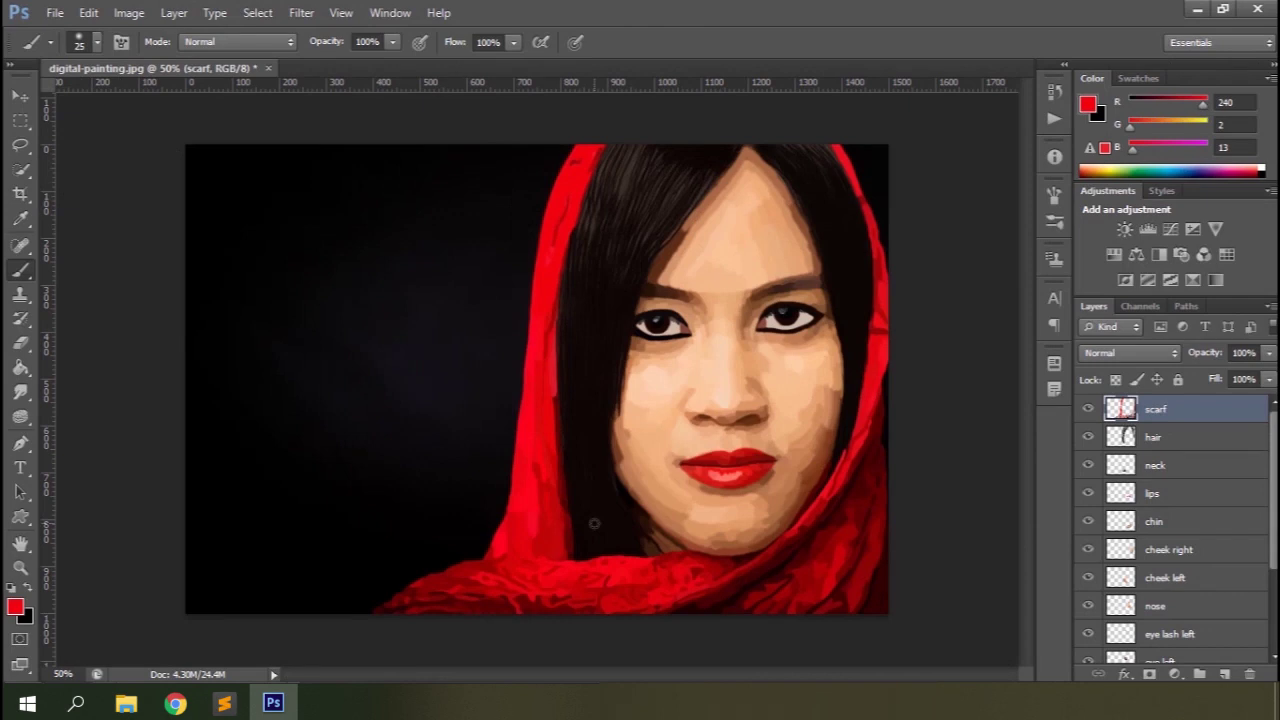
Step: Add a solid black colour fill layer directly above the Background layer
scroll(1140, 585, "down", 3)
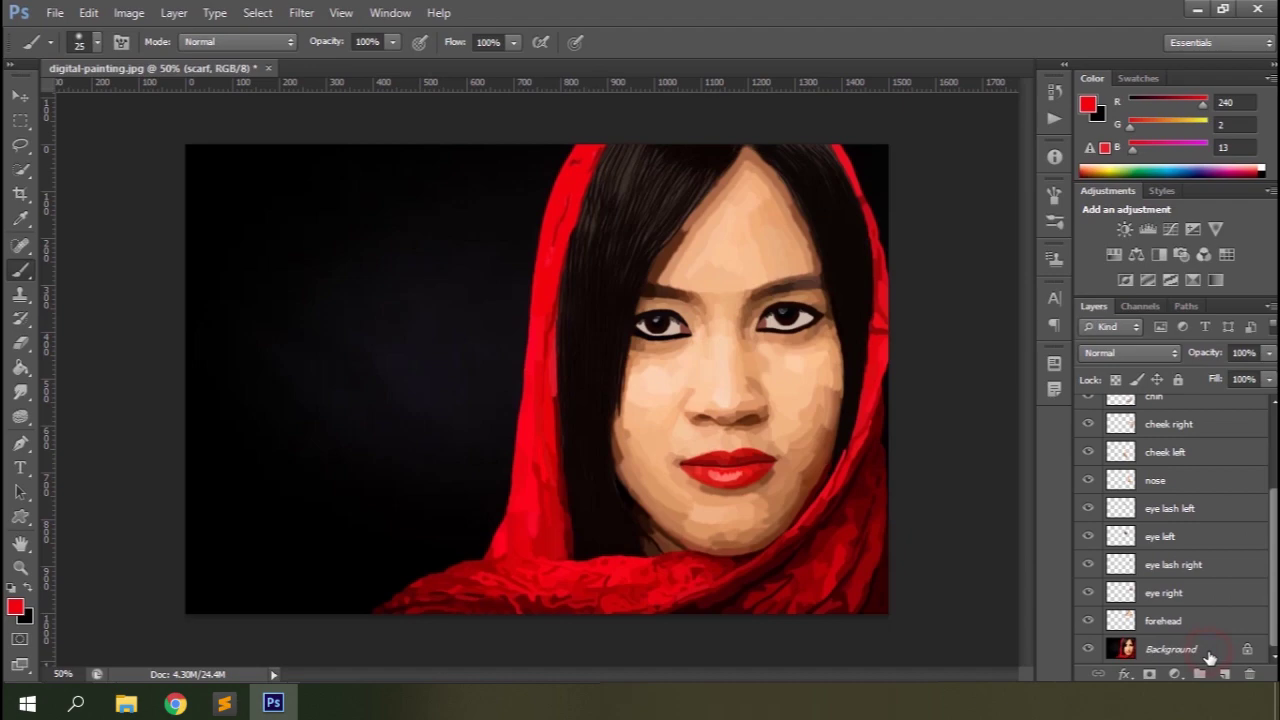
left_click(1210, 657)
left_click(1224, 674)
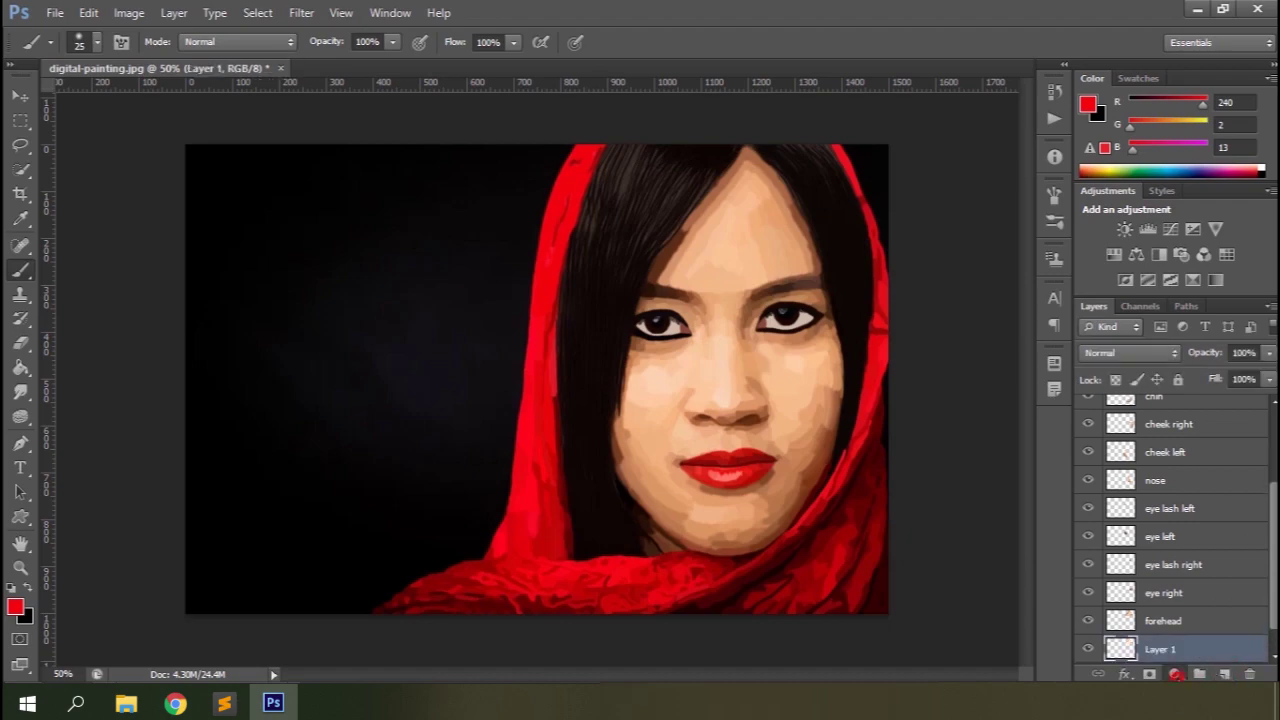
left_click(1175, 674)
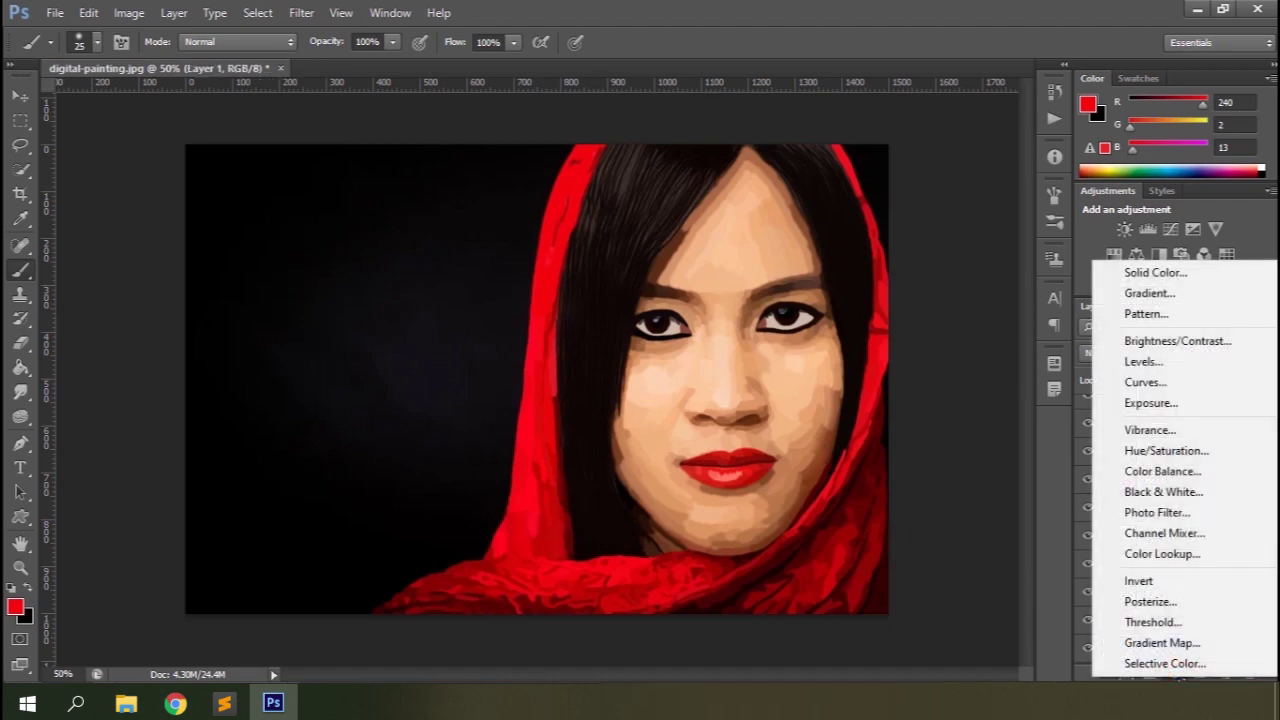
left_click(1168, 277)
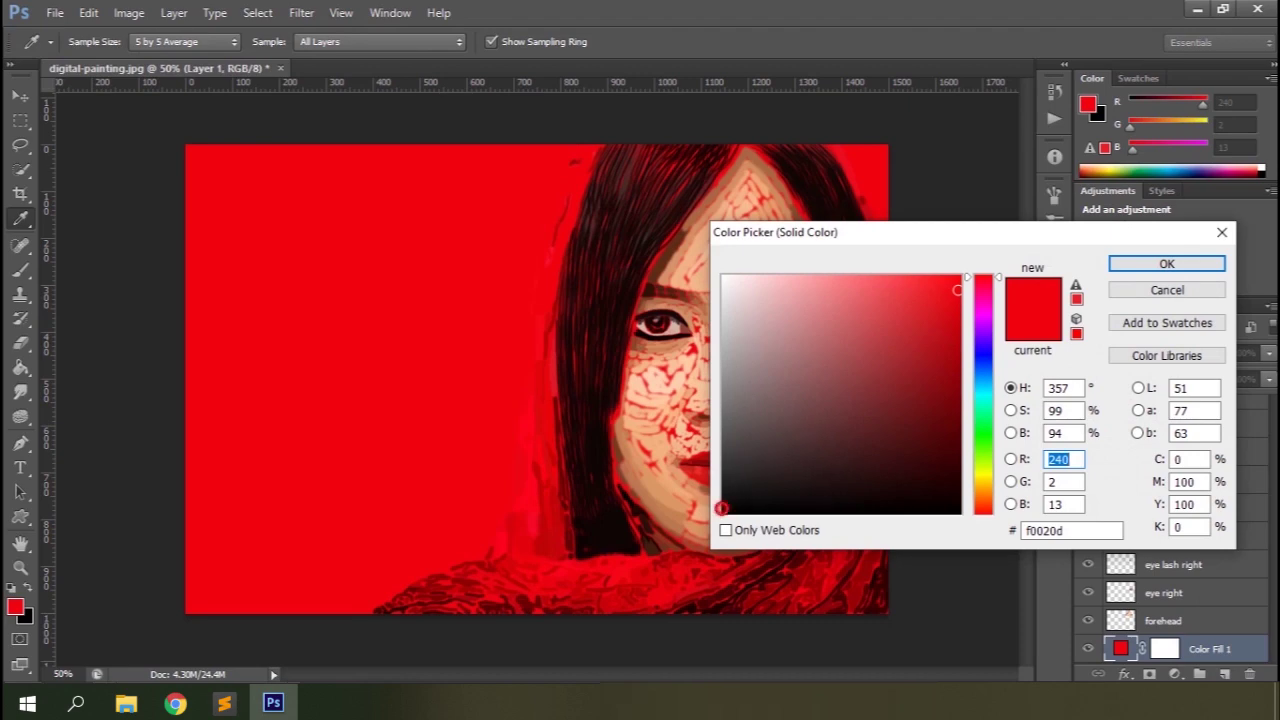
left_click(722, 508)
left_click(1166, 265)
key("b")
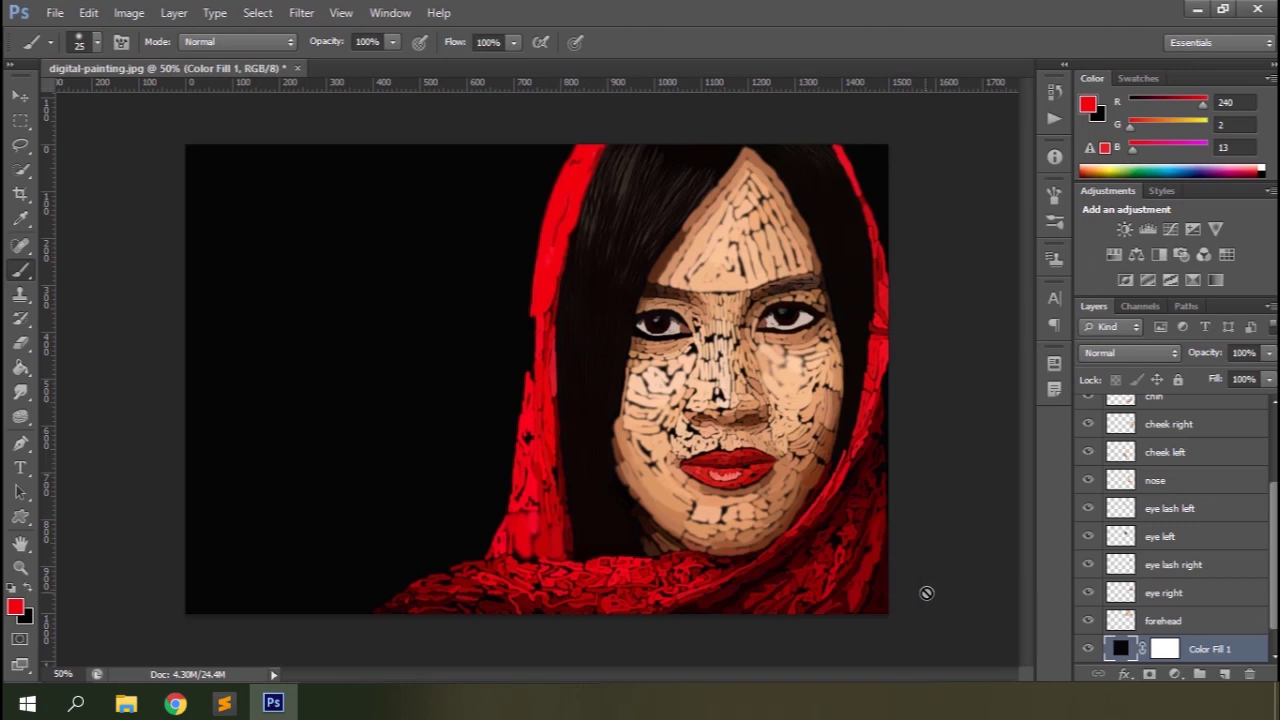
Step: Duplicate the Background layer and place the copy above the black fill layer
scroll(1188, 497, "down", 1)
left_click(1188, 650)
key("ctrl+j")
left_click_drag(1190, 652, 1195, 620)
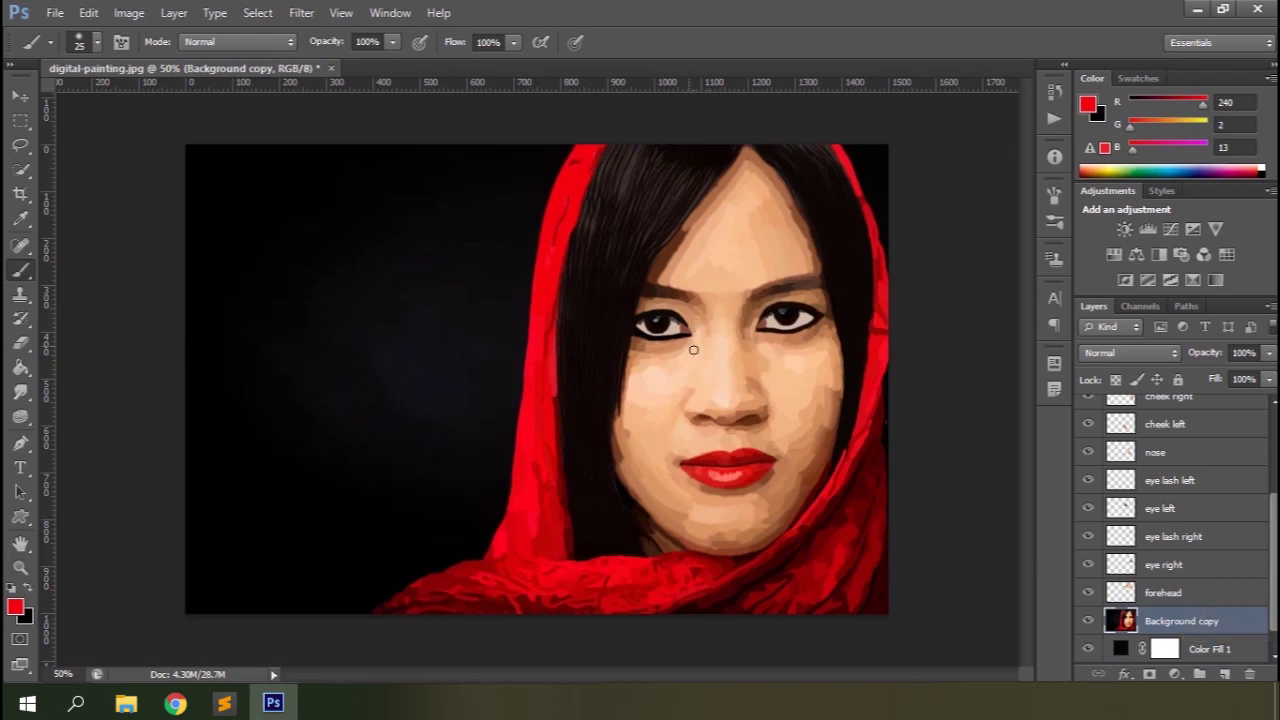
scroll(1240, 514, "down", 1)
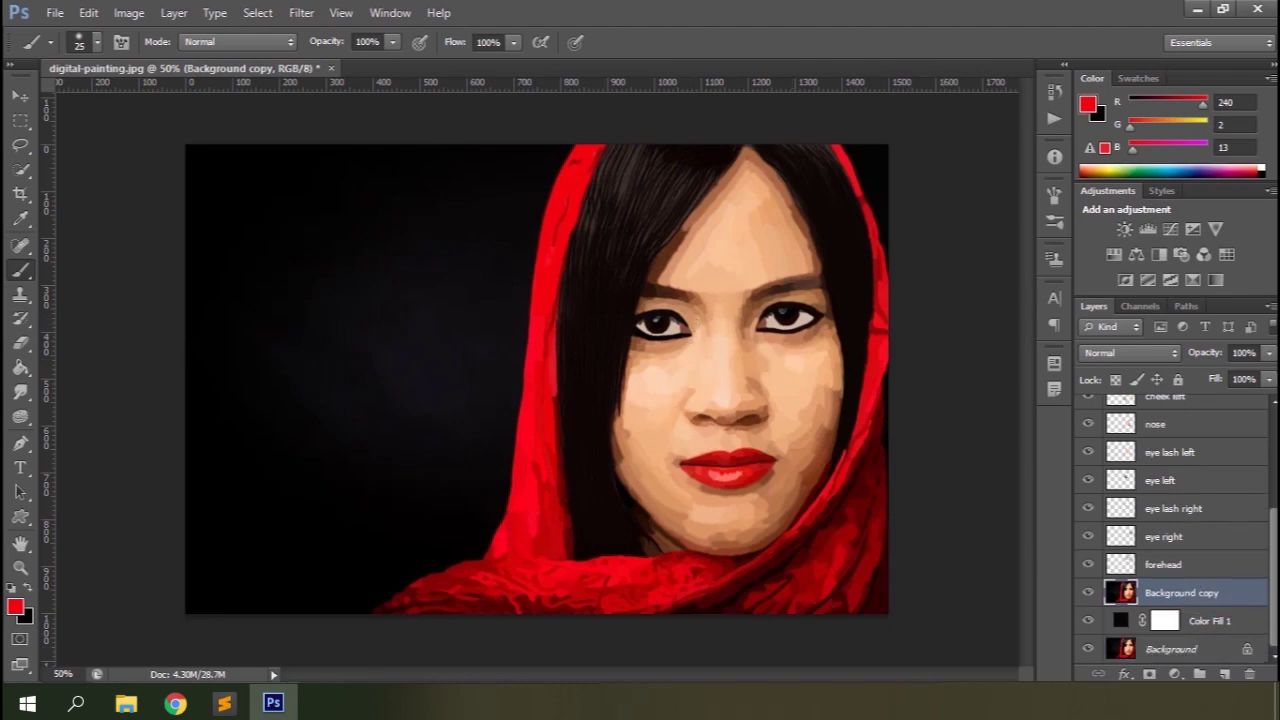
Step: Hide the original Background layer and isolate the Background copy so it is the only layer shown
left_click(1088, 649)
key("ctrl+plus")
key("ctrl+plus")
key("ctrl+plus")
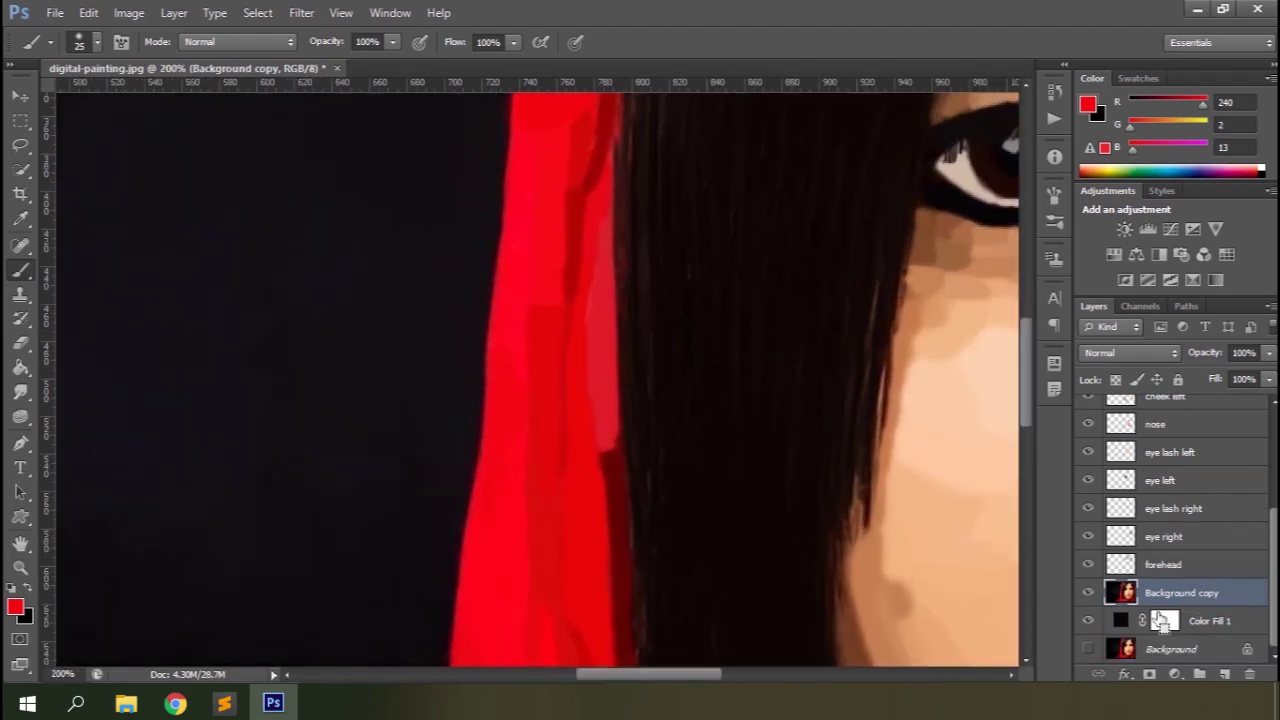
key("ctrl+minus")
key("ctrl+minus")
key("ctrl+minus")
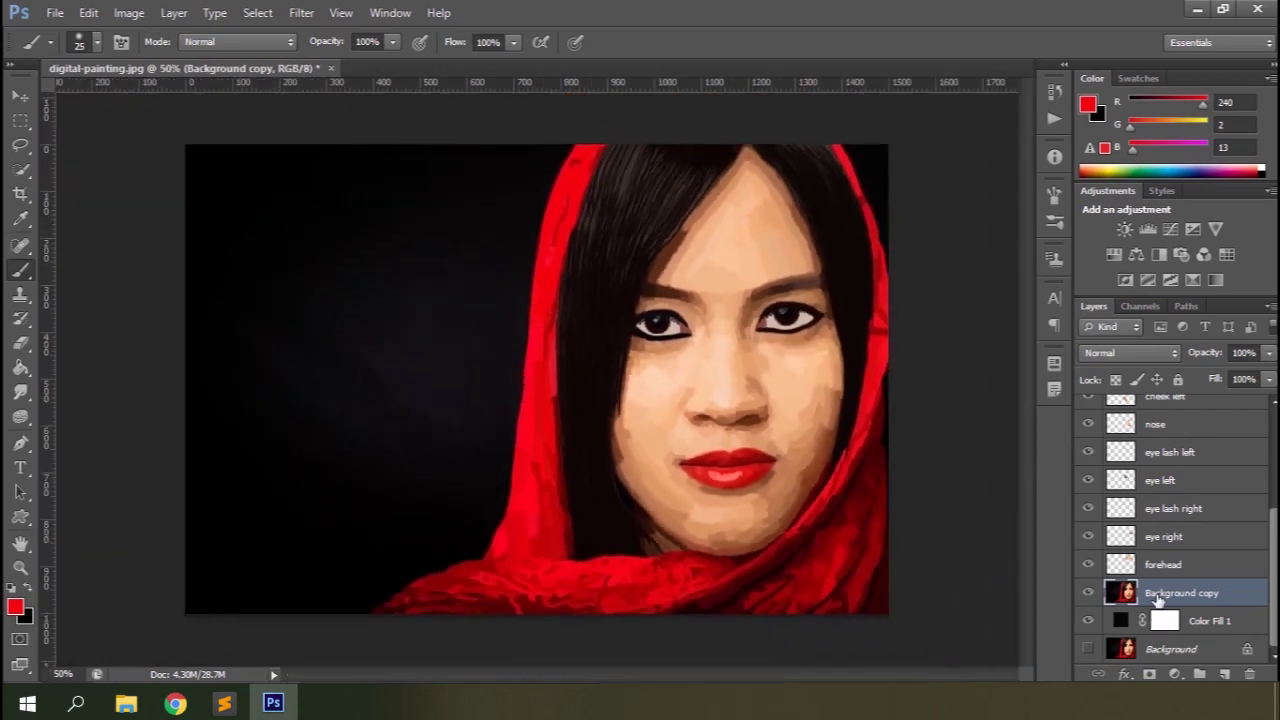
left_click(1088, 593, "alt")
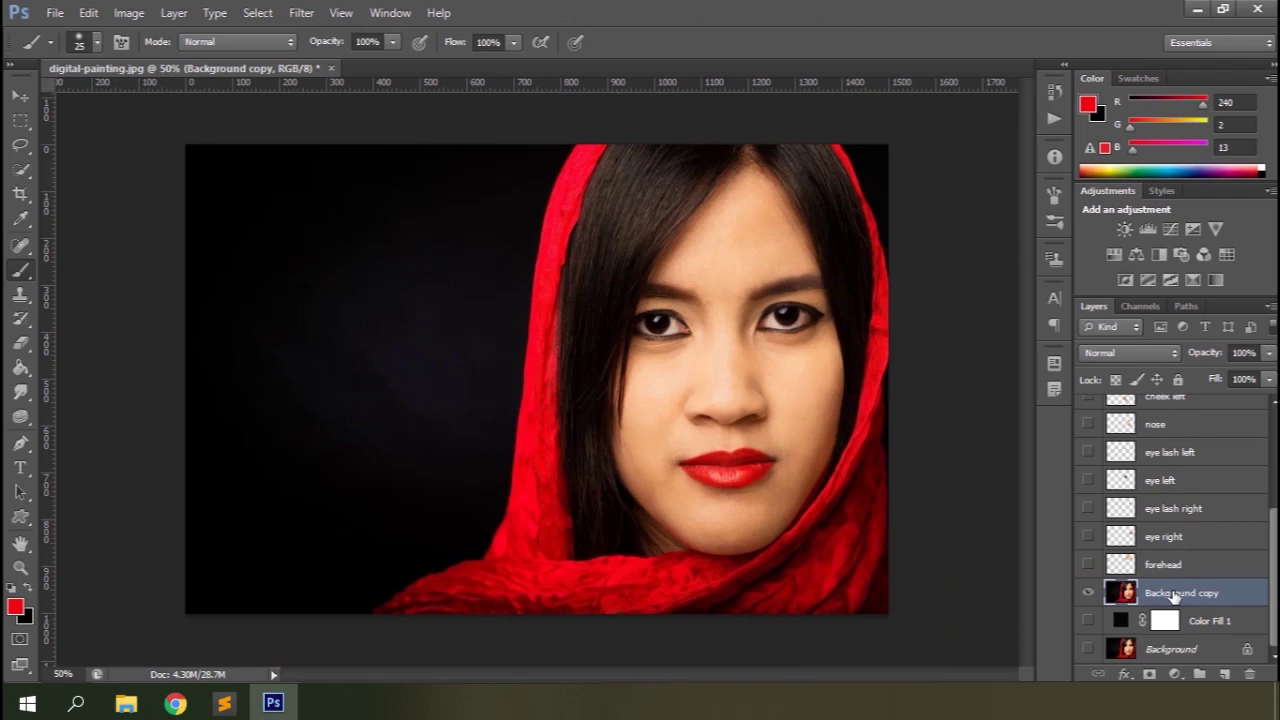
Step: Start a Surface Blur on the Background copy and try radii of 60 and 84 pixels with the whole image in the preview
left_click(302, 13)
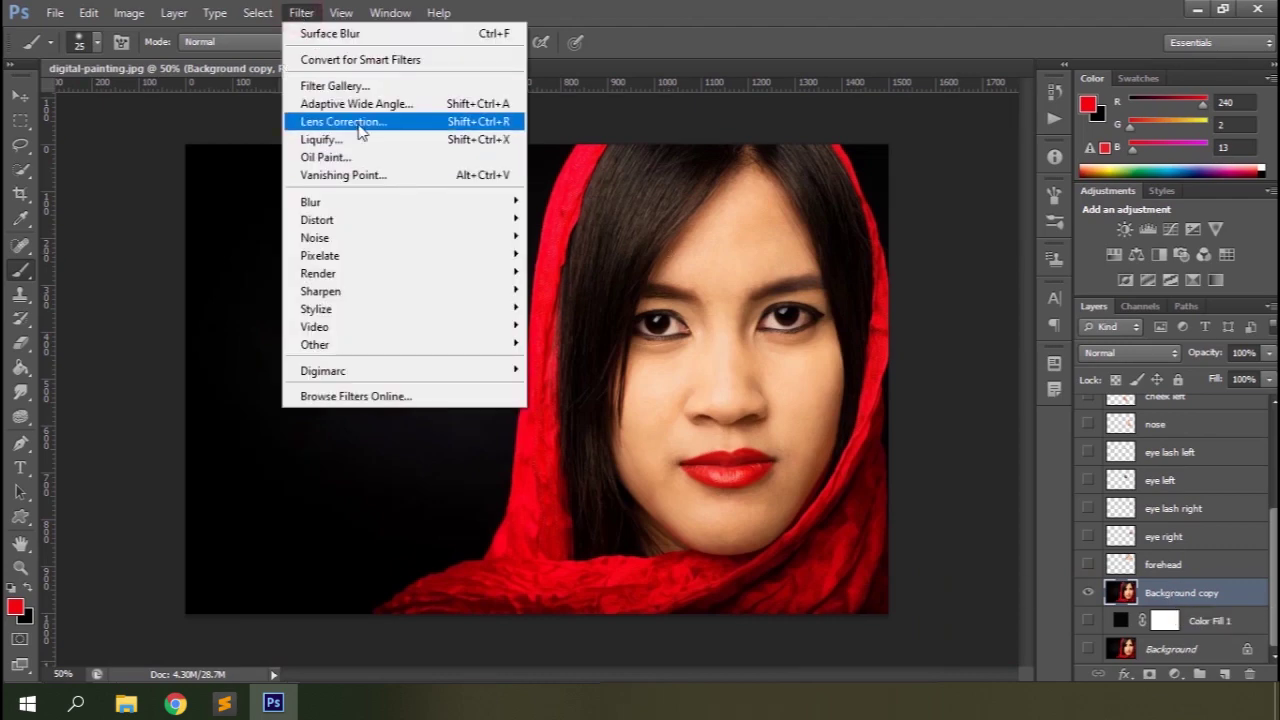
mouse_move(412, 205)
left_click(573, 441)
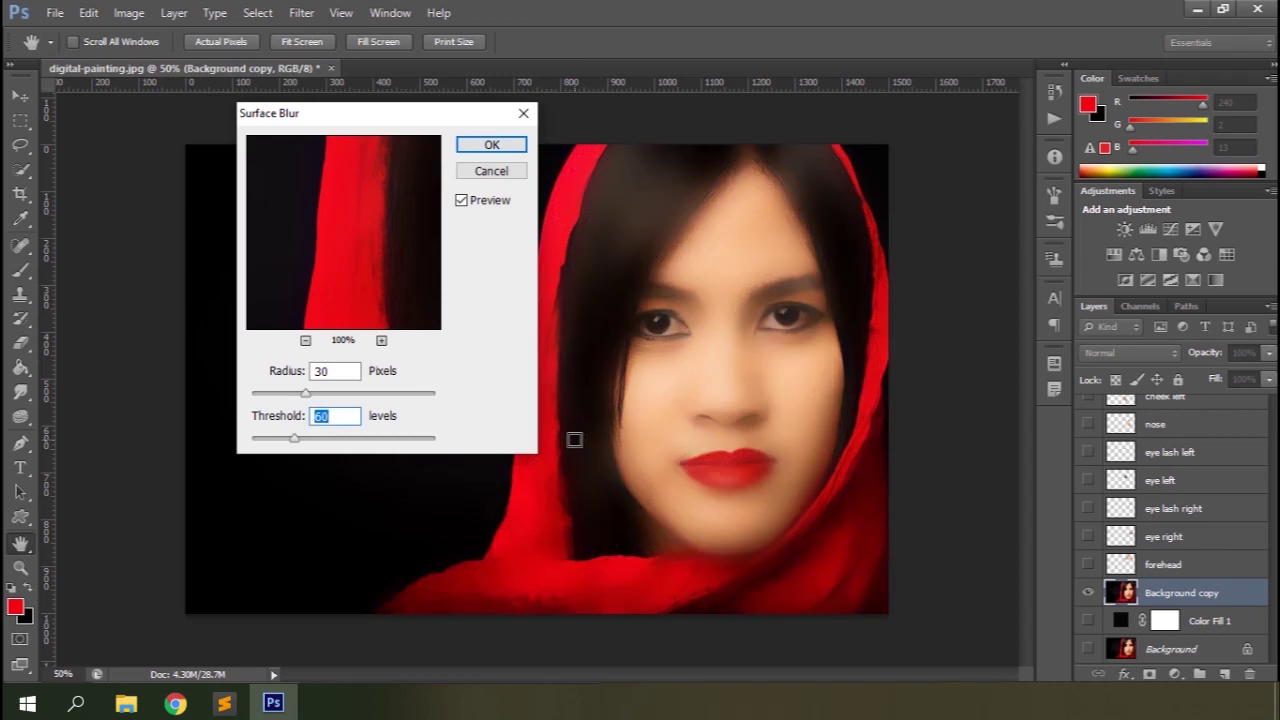
left_click_drag(305, 393, 362, 396)
left_click(306, 340)
left_click(306, 340)
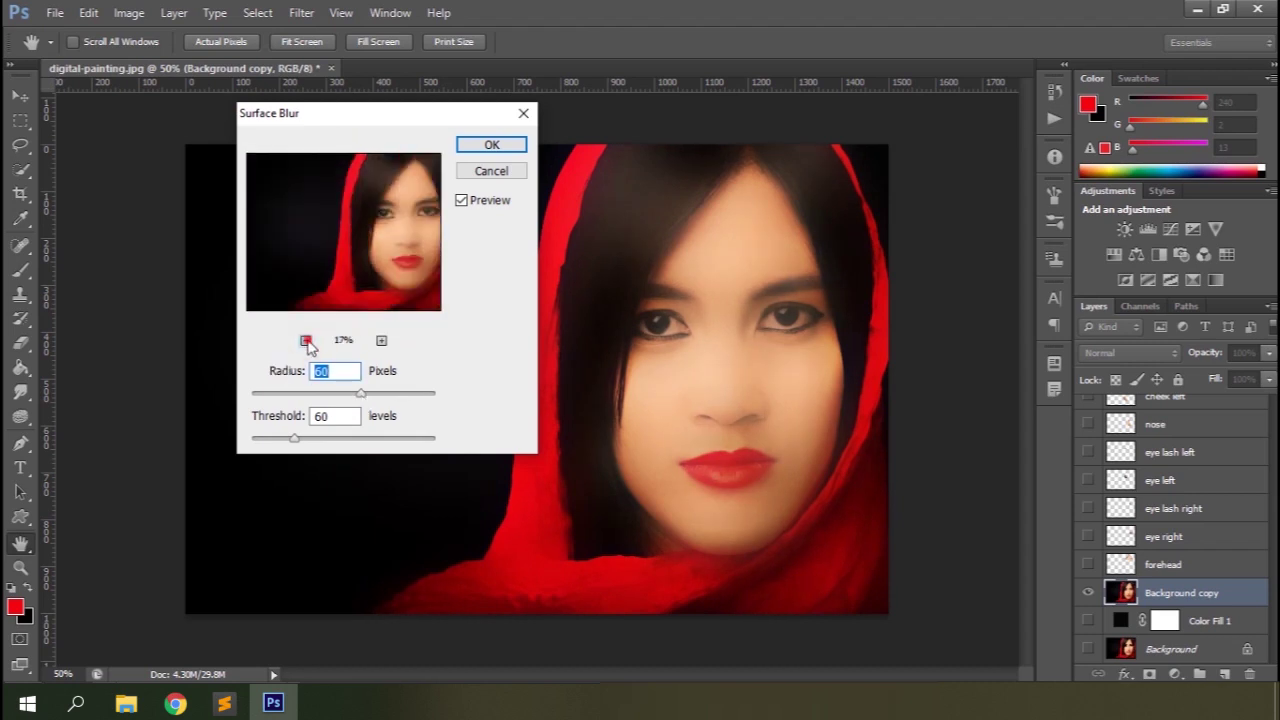
left_click(306, 340)
left_click_drag(361, 394, 407, 401)
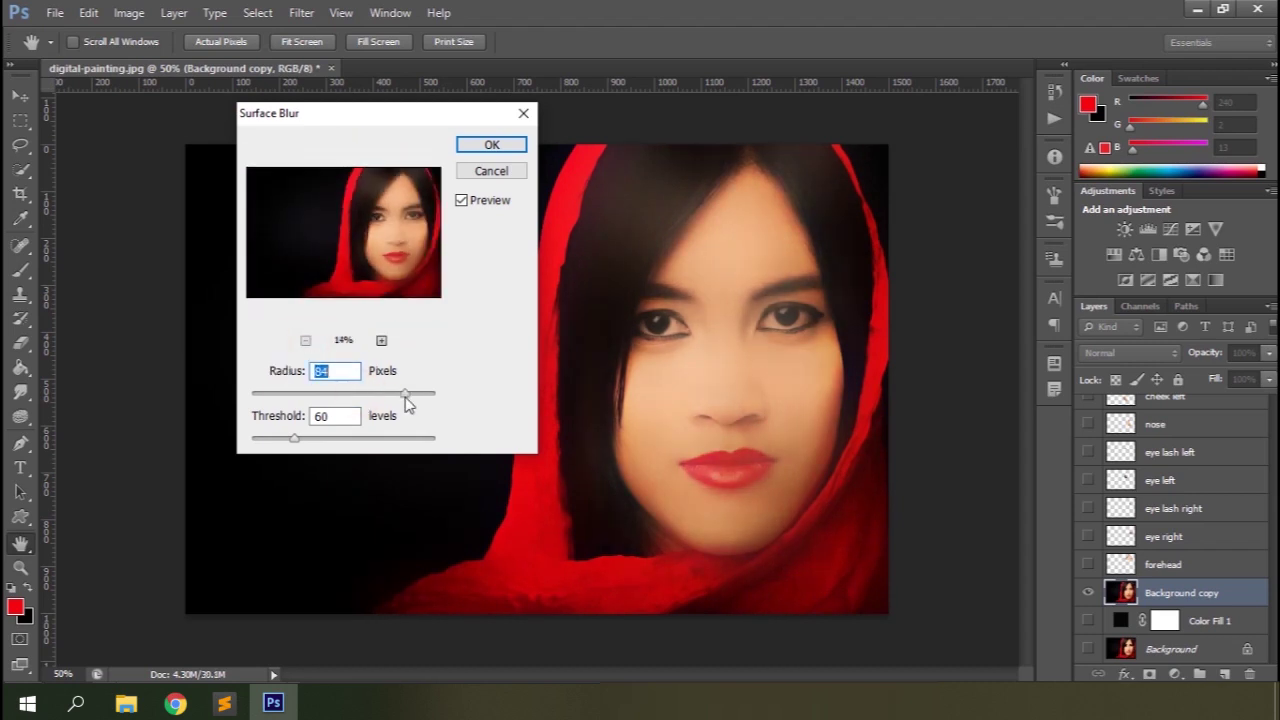
Step: Lower the Surface Blur radius to 46 pixels and check the effect on the eyes, nose and lips
key("ctrl+plus")
key("ctrl+plus")
key("ctrl+plus")
left_click_drag(428, 116, 442, 124)
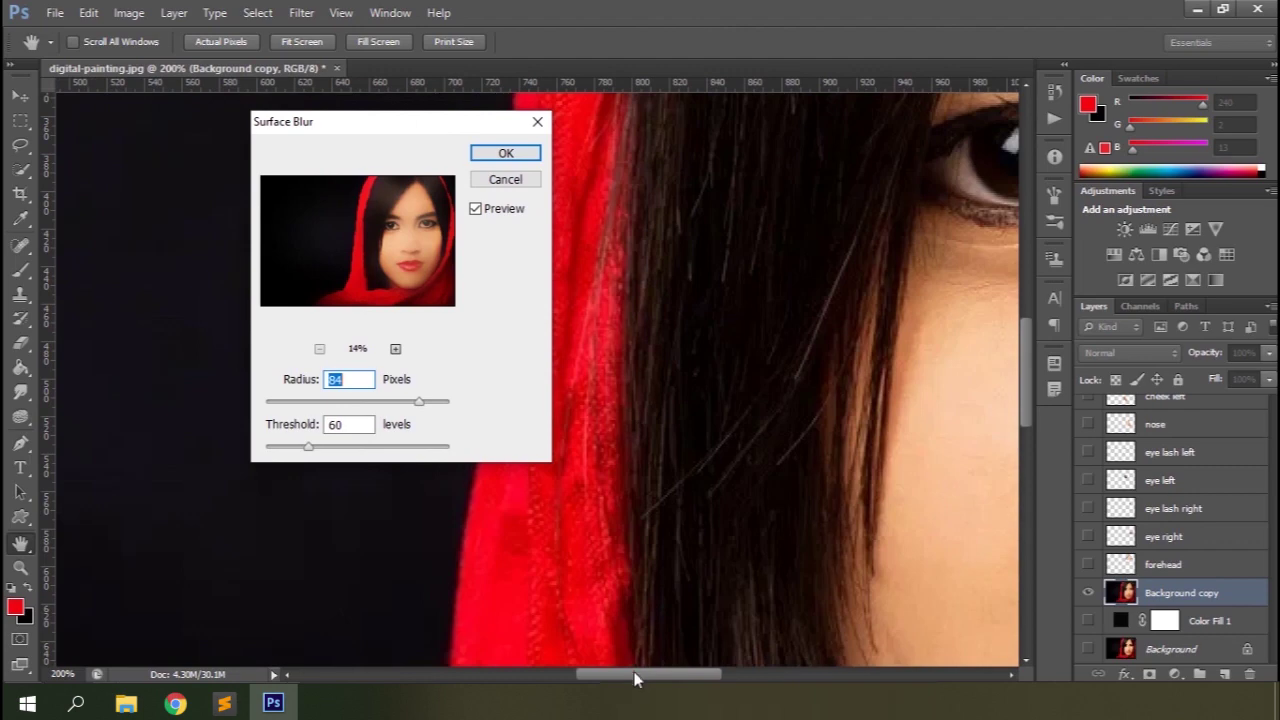
left_click_drag(635, 678, 712, 671)
left_click_drag(1025, 406, 1029, 350)
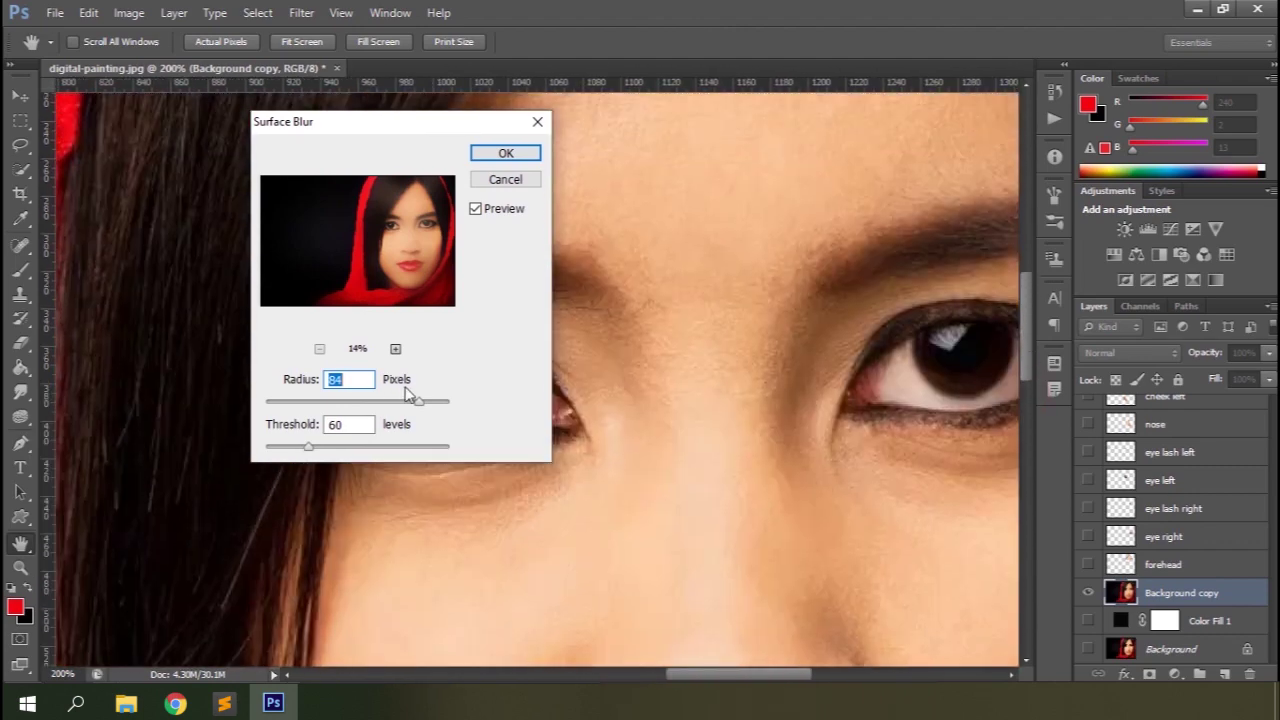
left_click_drag(410, 399, 352, 403)
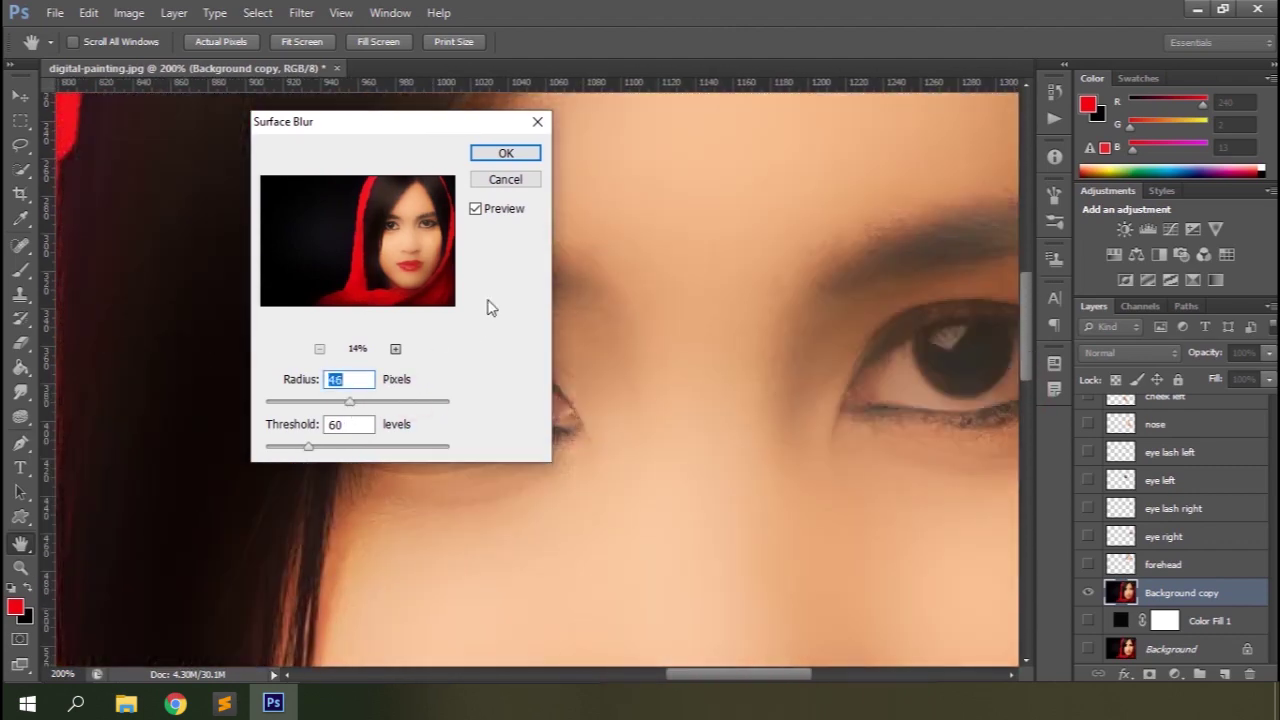
left_click_drag(1028, 353, 1036, 428)
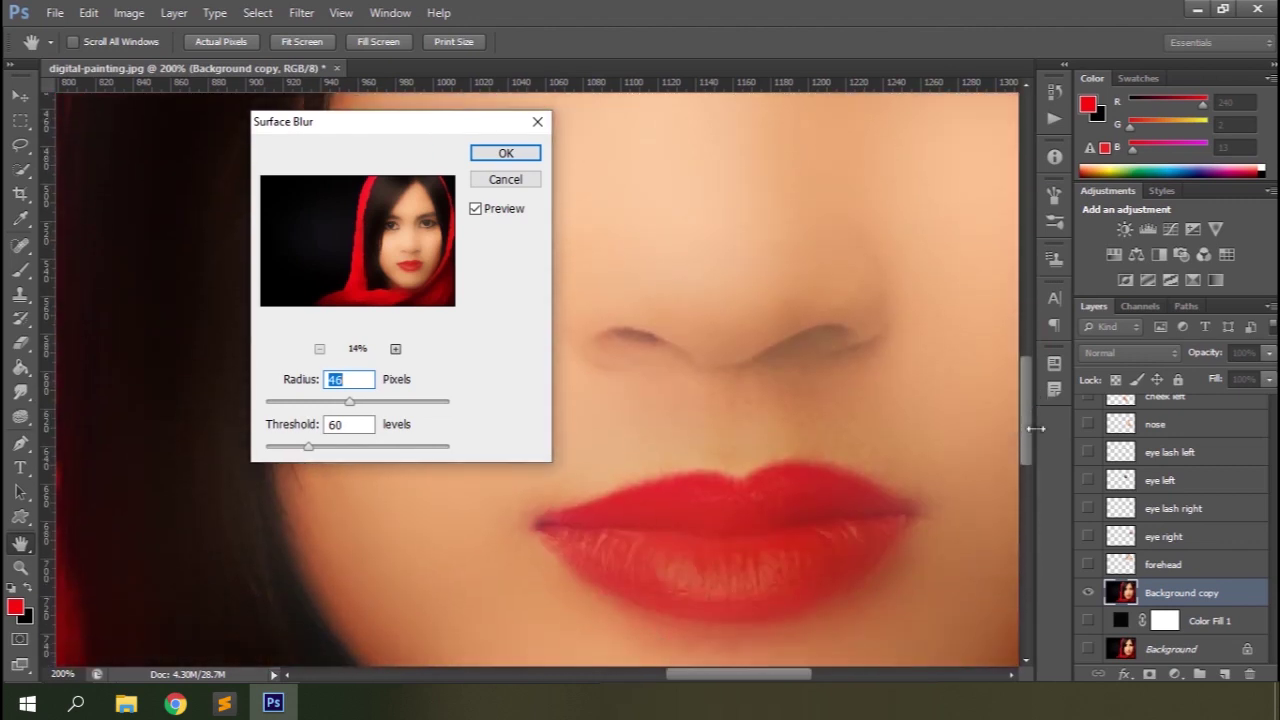
Step: Try a Surface Blur threshold of 93, settle on 62 levels and apply the filter
left_click_drag(318, 448, 332, 449)
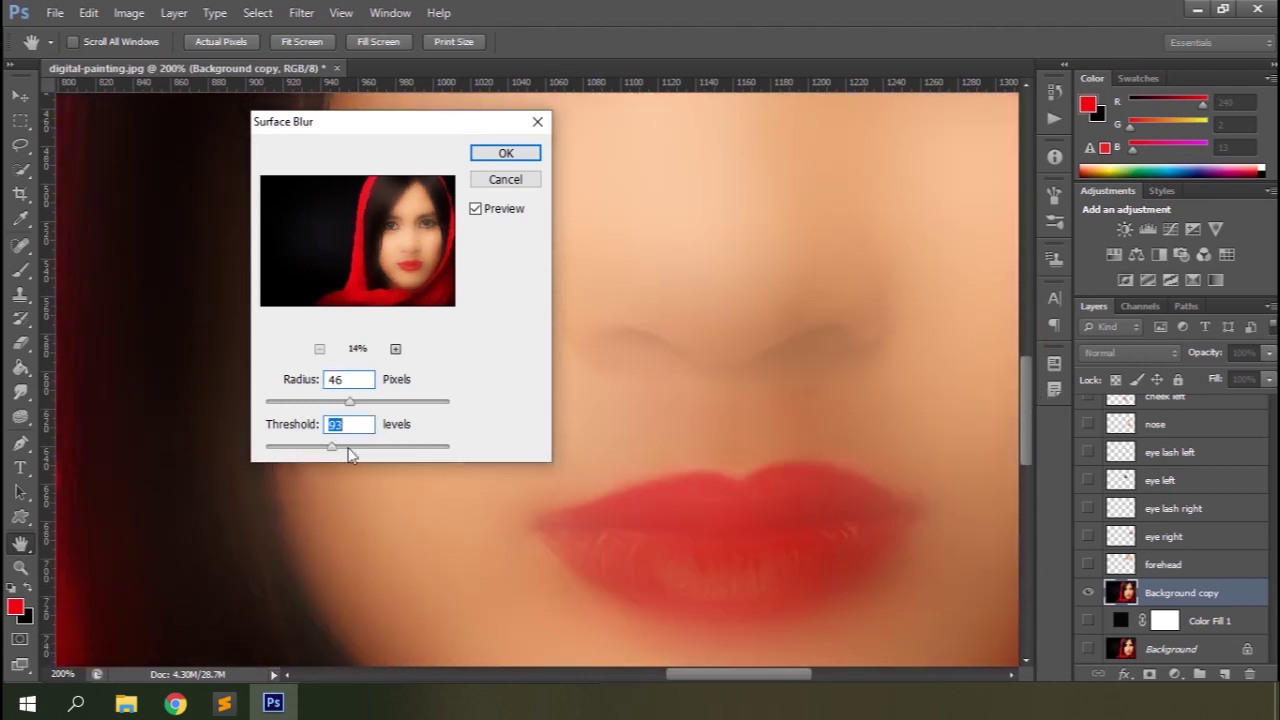
left_click_drag(320, 449, 309, 452)
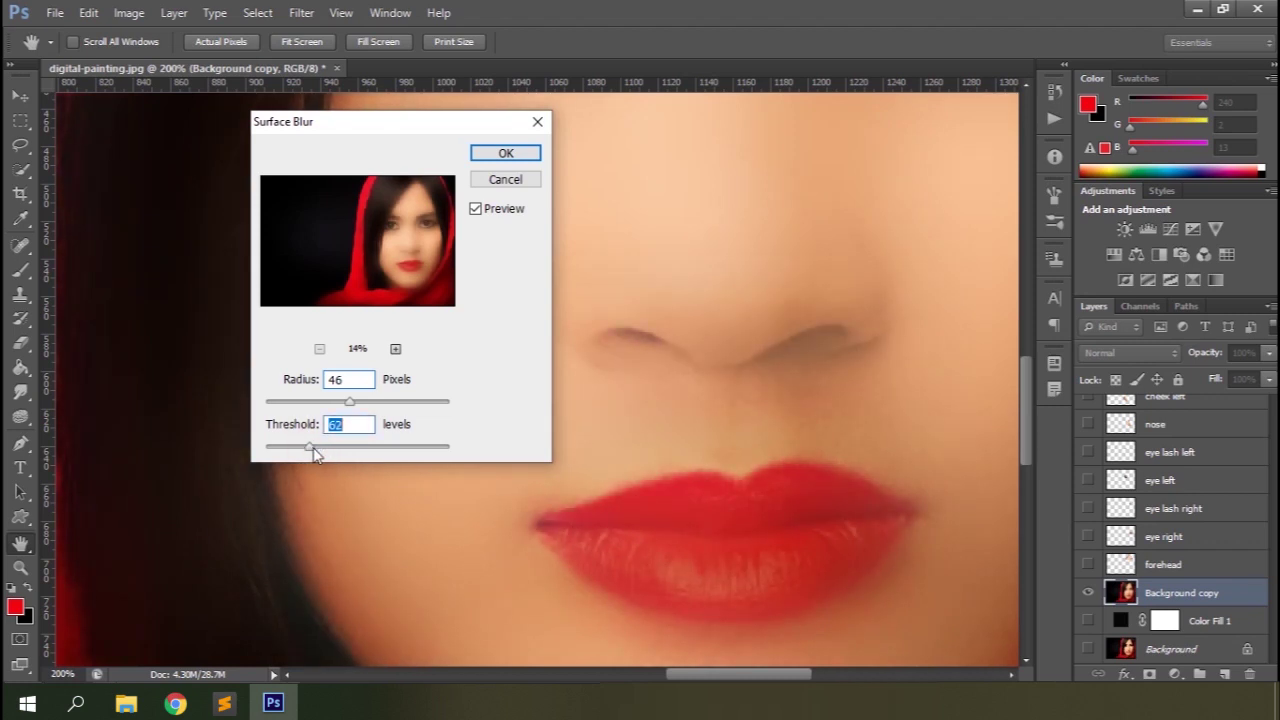
left_click(503, 154)
Step: Show all the painted layers again and examine the face over the blurred Background copy
key("ctrl+minus")
key("ctrl+minus")
key("ctrl+minus")
left_click(1088, 593, "alt")
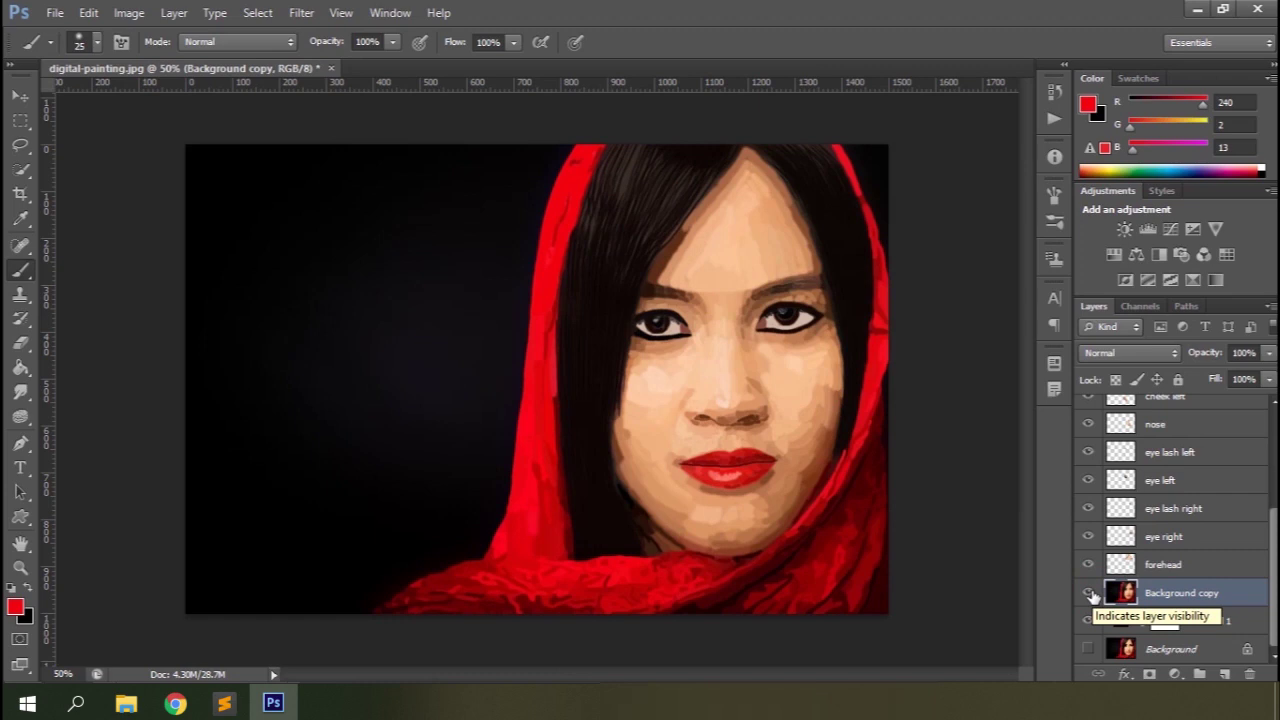
key("ctrl+plus")
key("ctrl+plus")
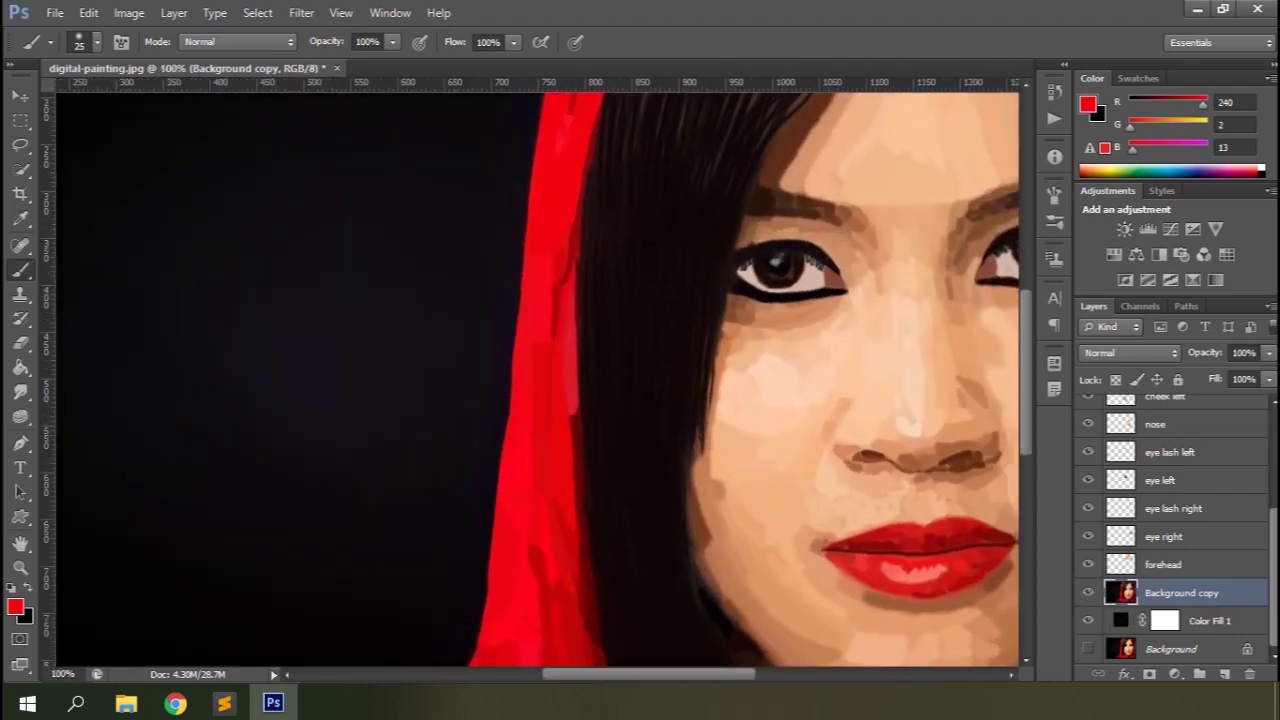
left_click_drag(641, 675, 698, 675)
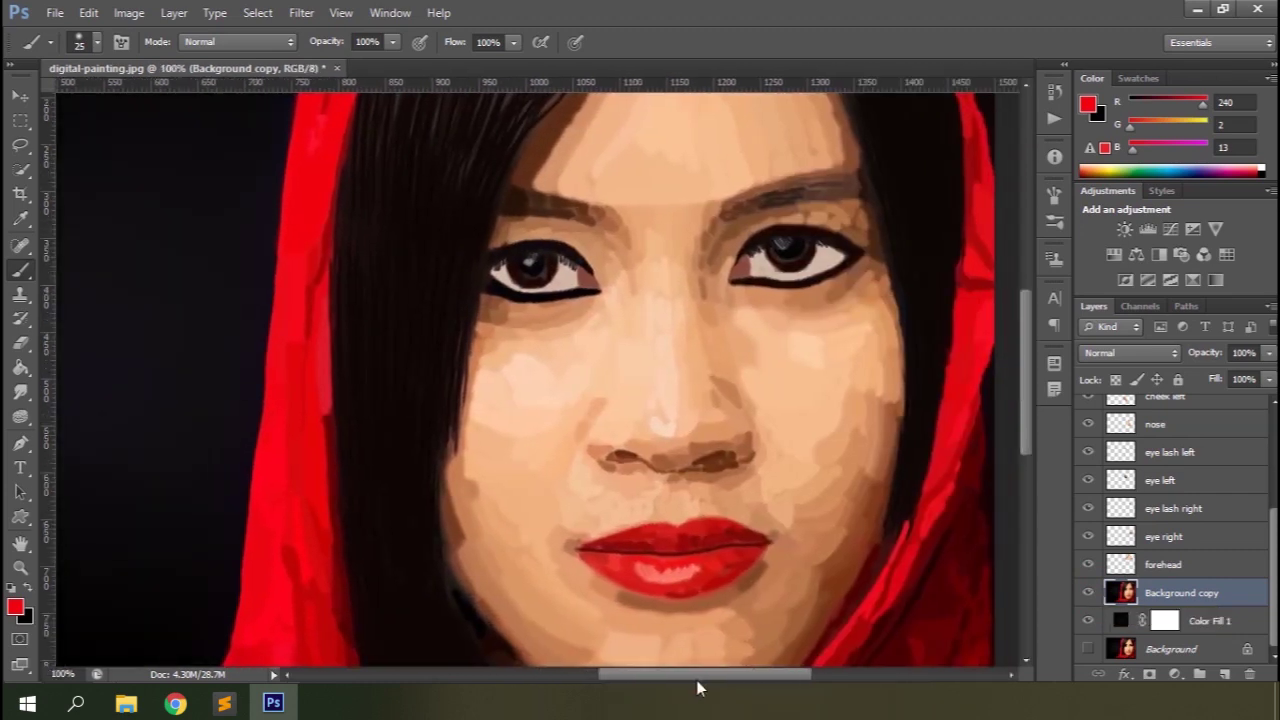
key("ctrl+minus")
key("ctrl+minus")
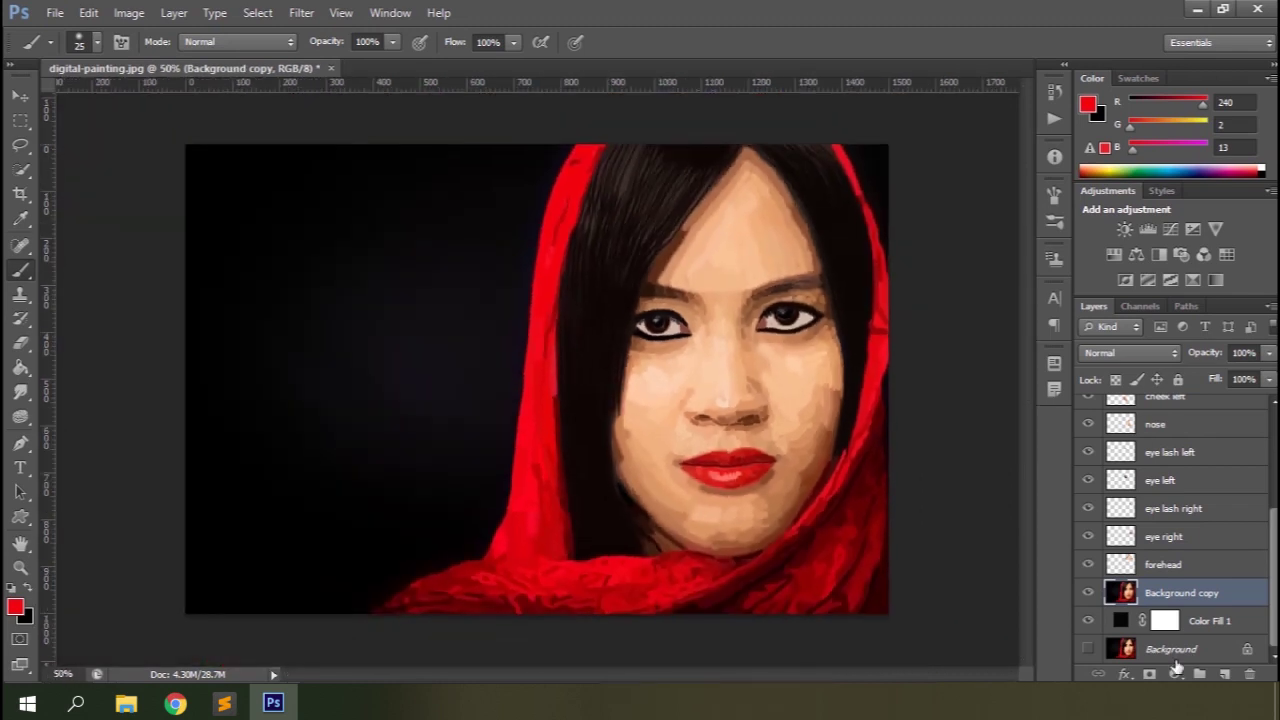
Step: Delete the black fill layer and group all layers from Background copy up to scarf
left_click_drag(1238, 625, 1248, 674)
left_click(1188, 620)
scroll(1188, 600, "up", 5)
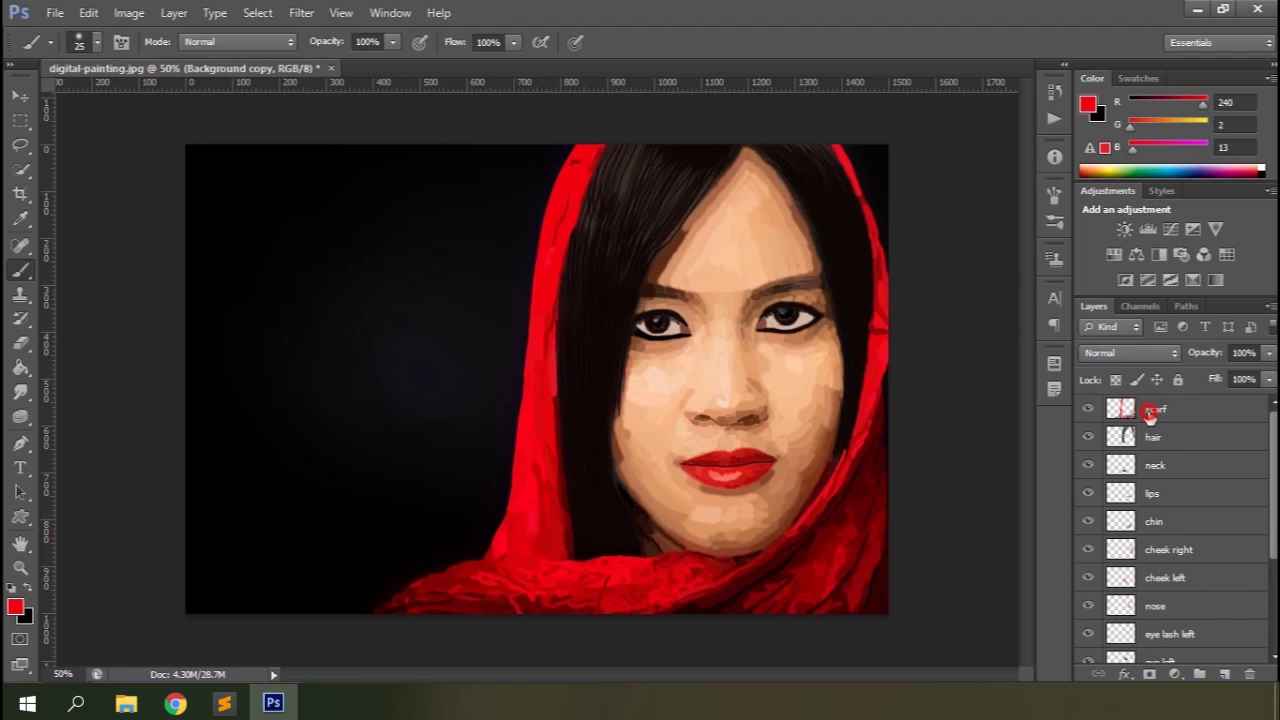
left_click(1152, 414, "shift")
key("ctrl+g")
Step: Make the original Background visible and toggle the painting group off and on to compare it with the photo
left_click(1088, 430)
key("ctrl+minus")
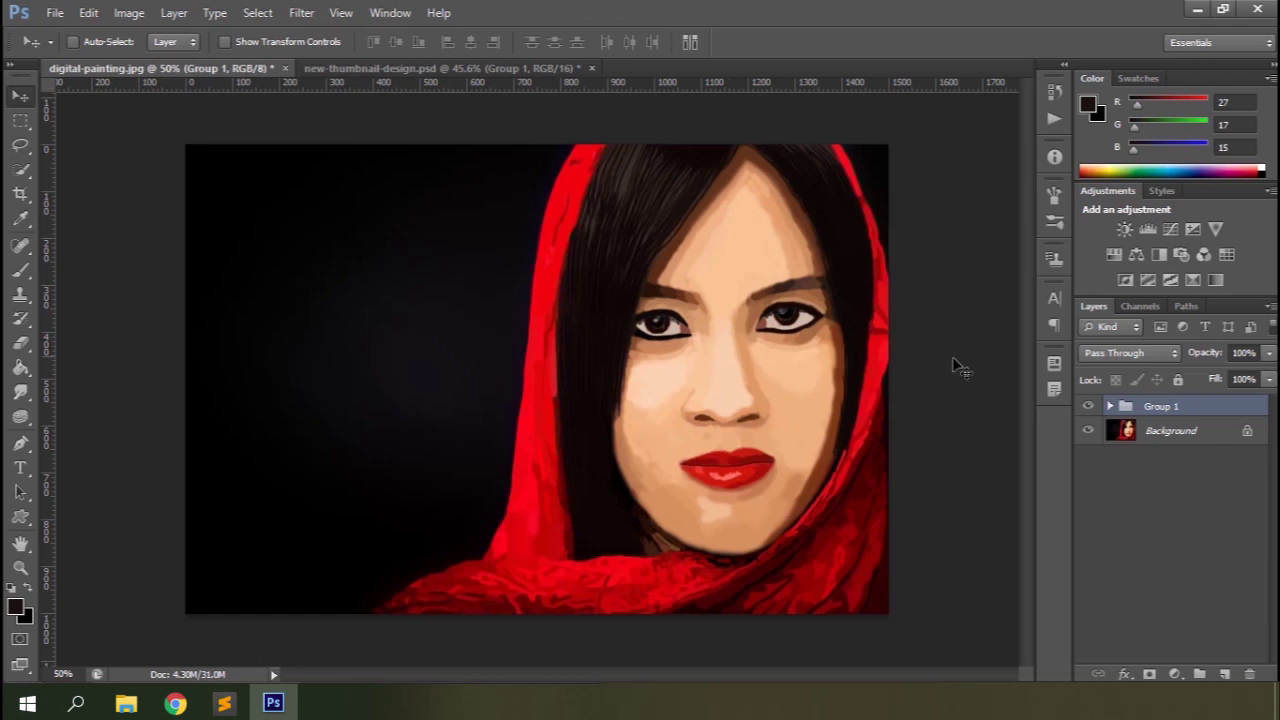
left_click(1089, 406)
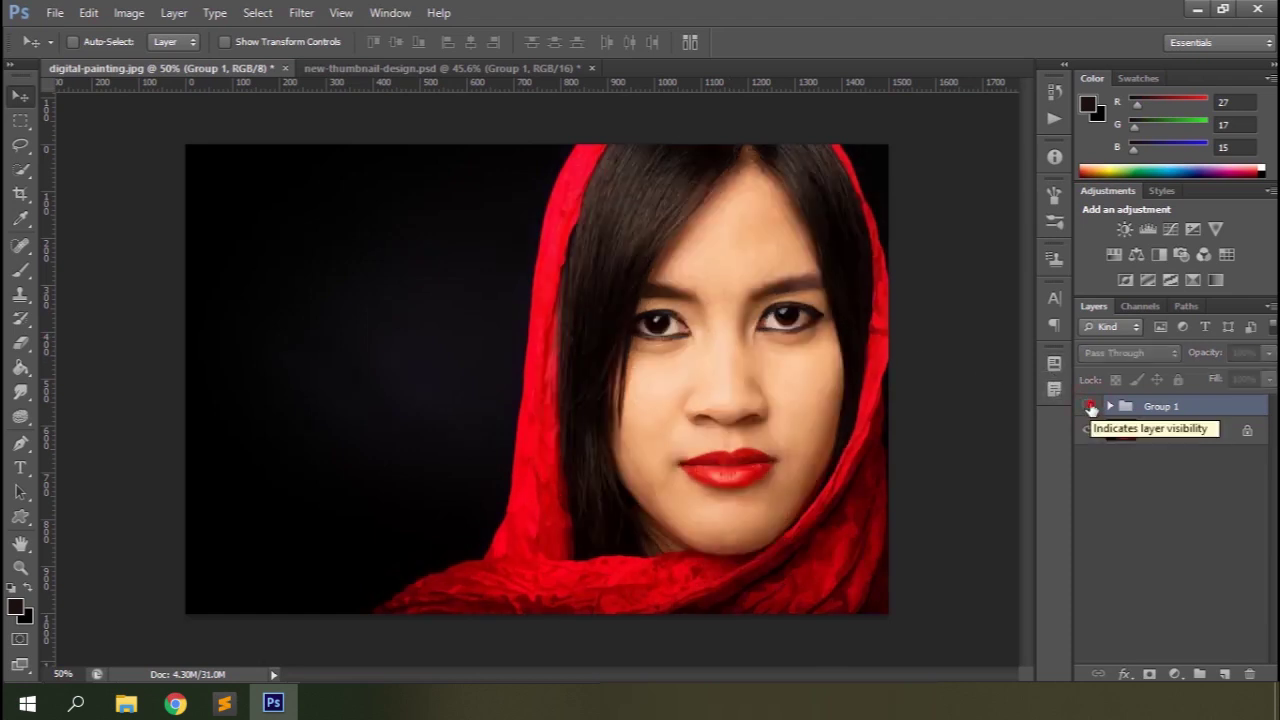
left_click(1090, 407)
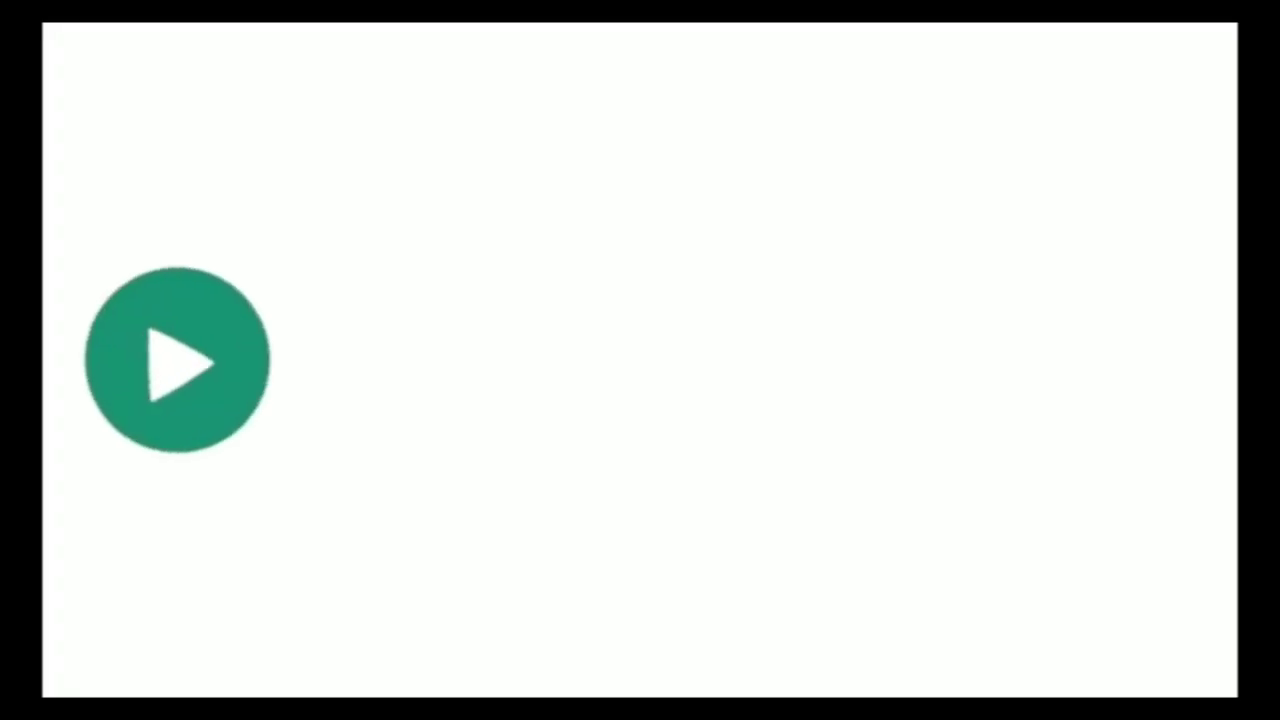